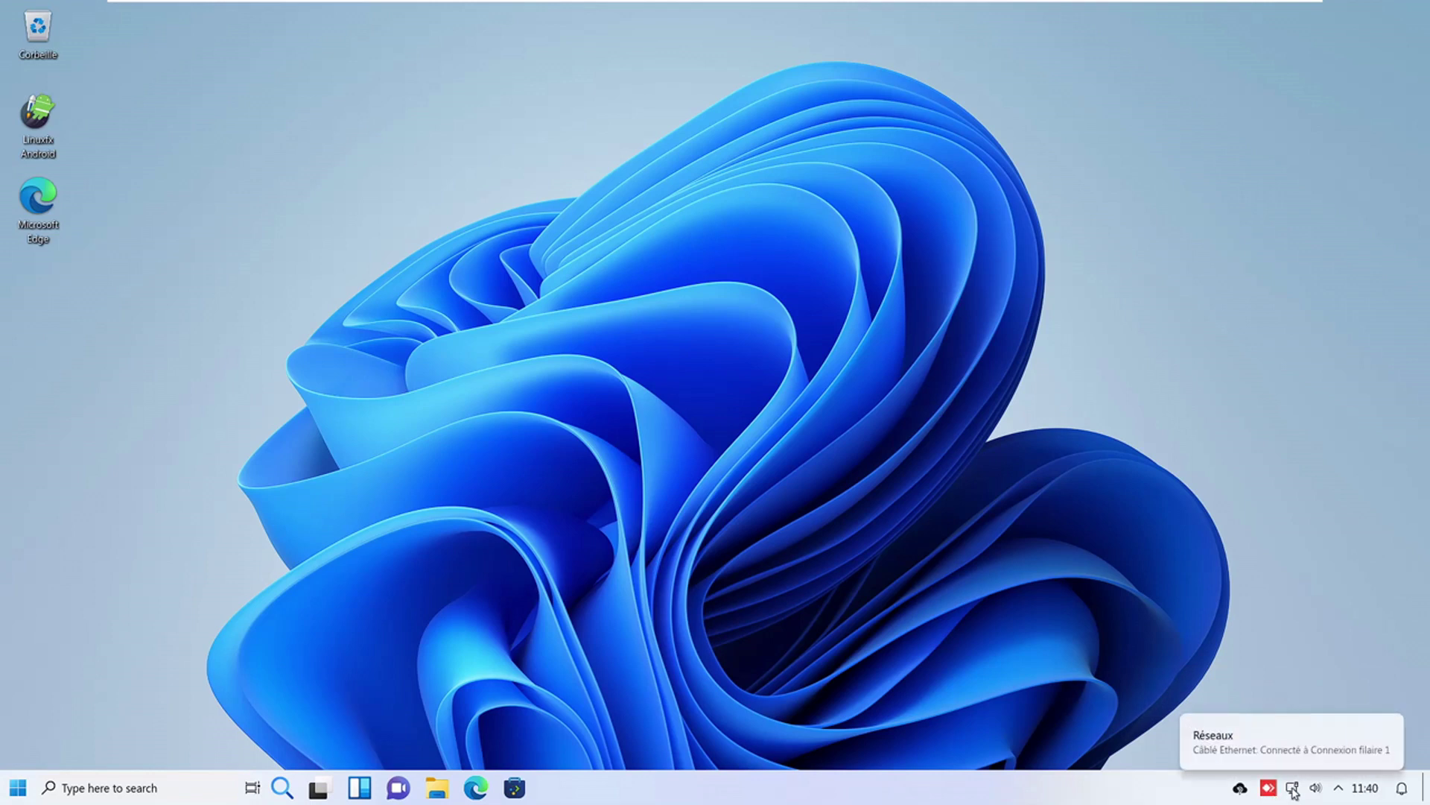
# Show the hidden system tray items to examine their status entries, and close the panel.
pyautogui.click(1341, 788)
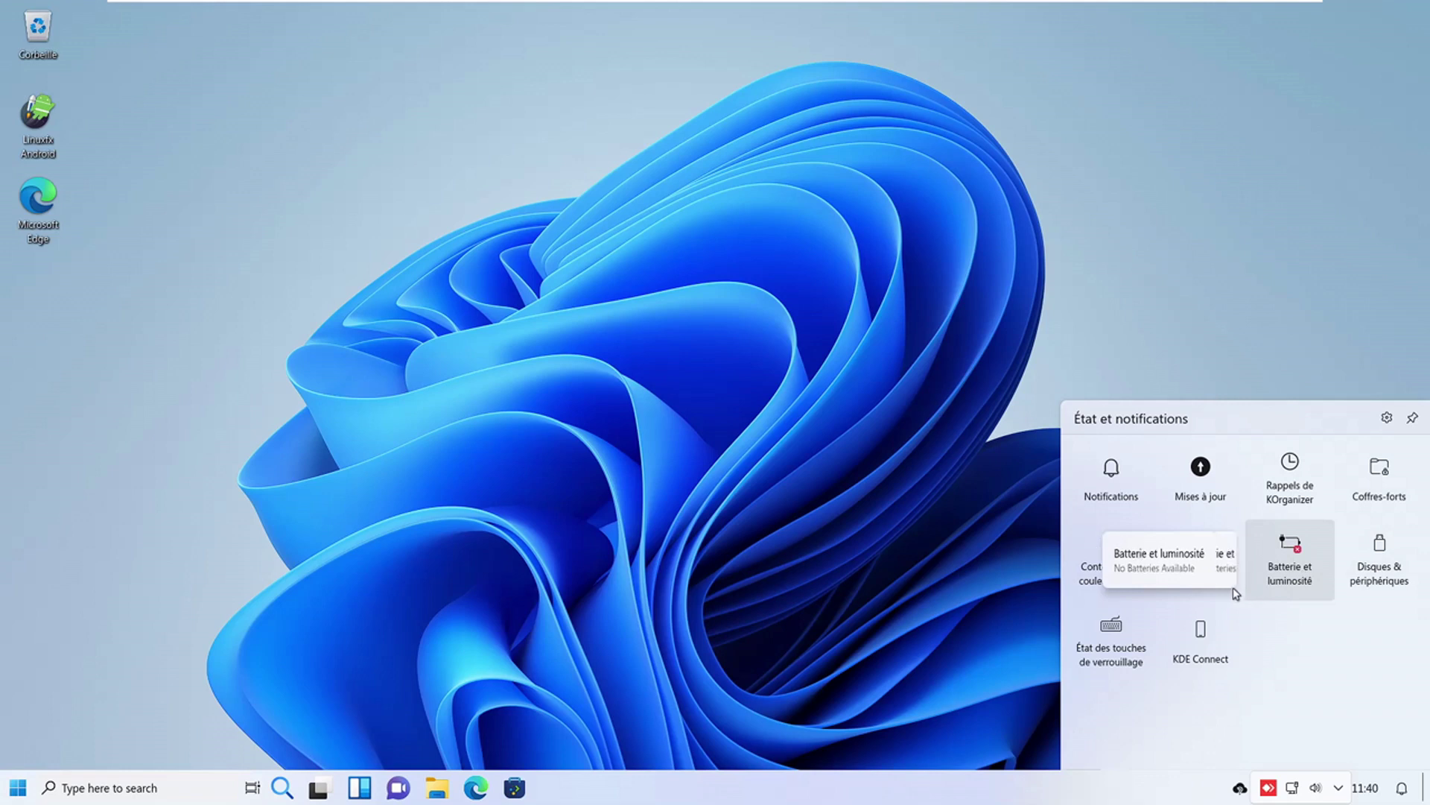
pyautogui.click(626, 527)
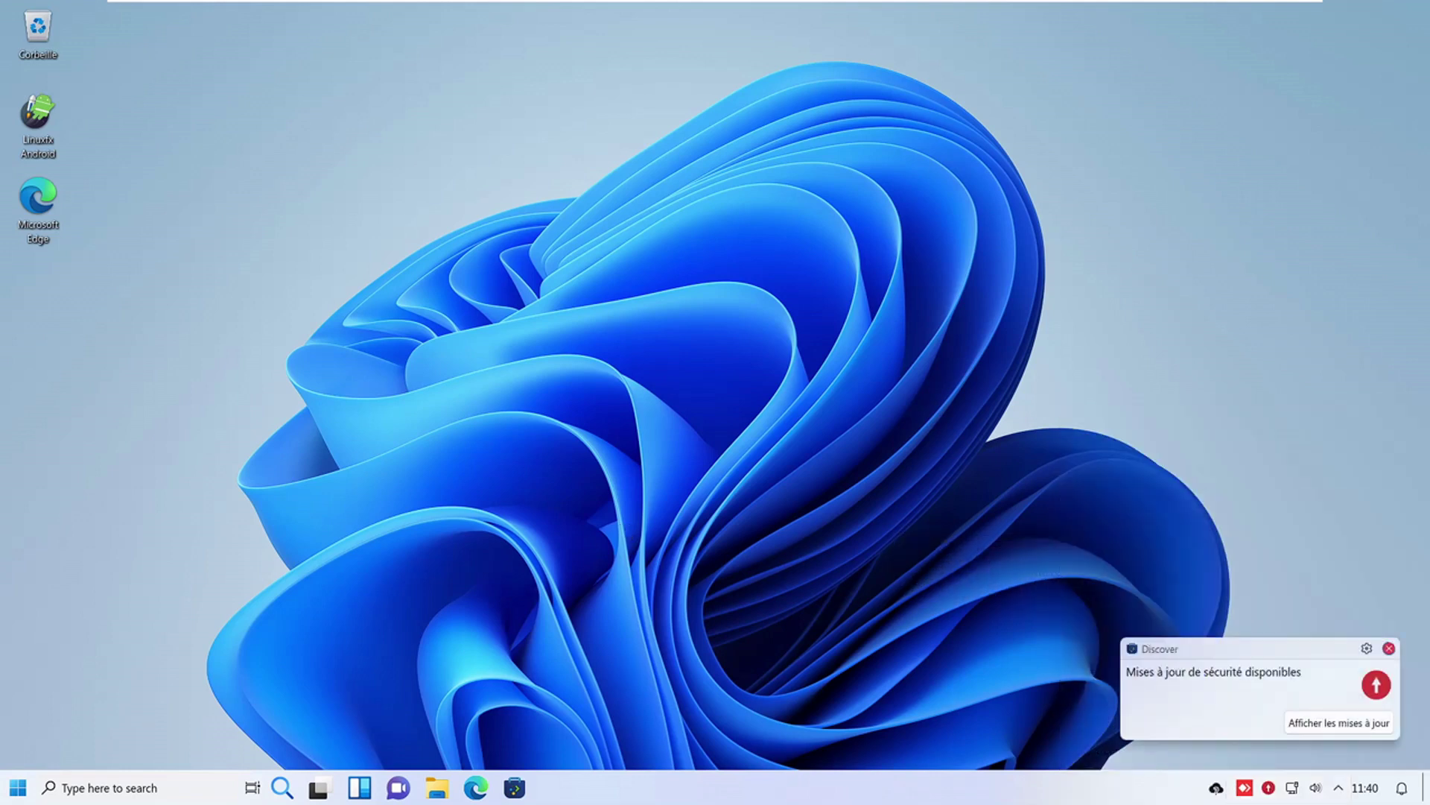
# Examine the full alphabetical list of installed applications in the start menu down to the W entries, and close it.
pyautogui.click(15, 789)
pyautogui.scroll(-1, 149, 517)
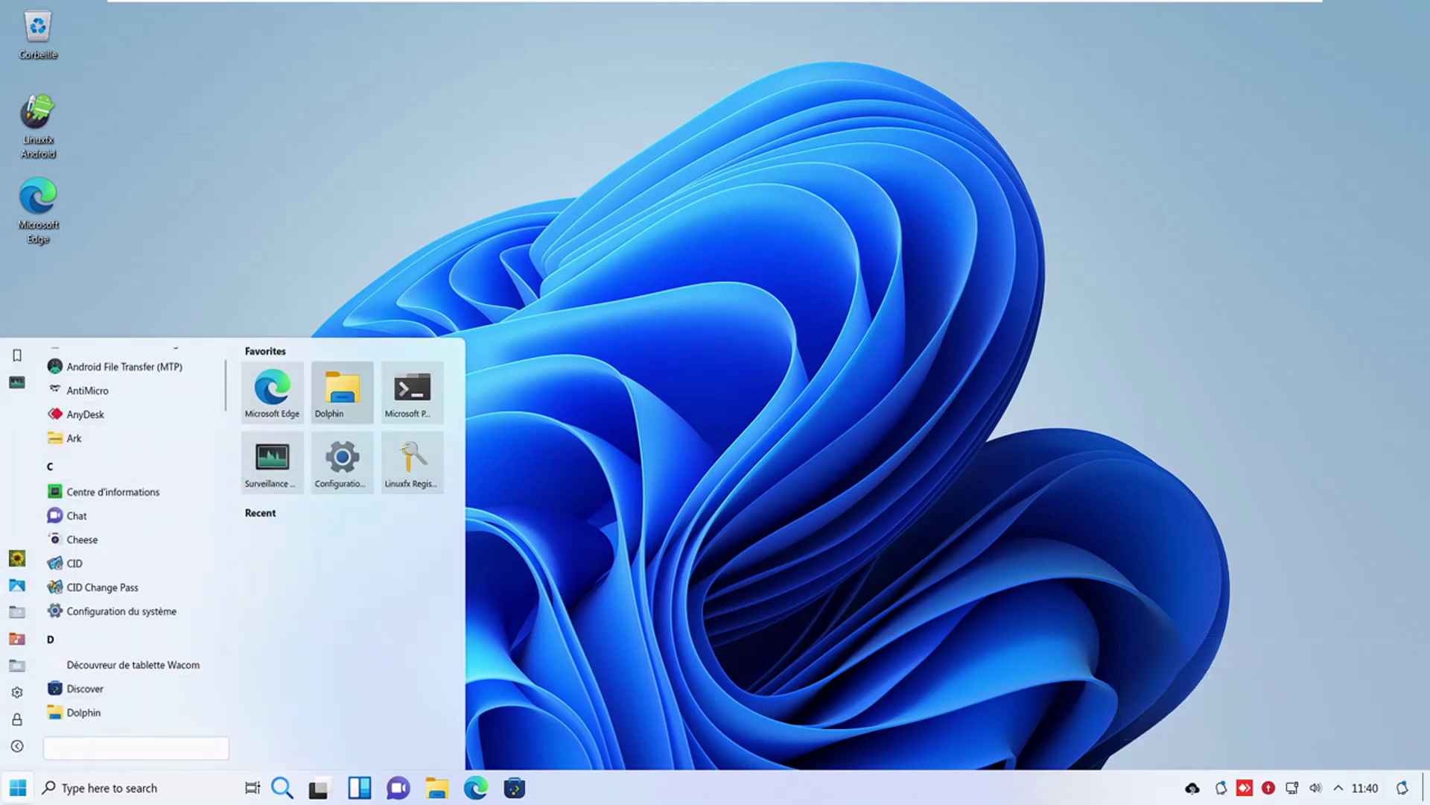
pyautogui.scroll(-7, 134, 410)
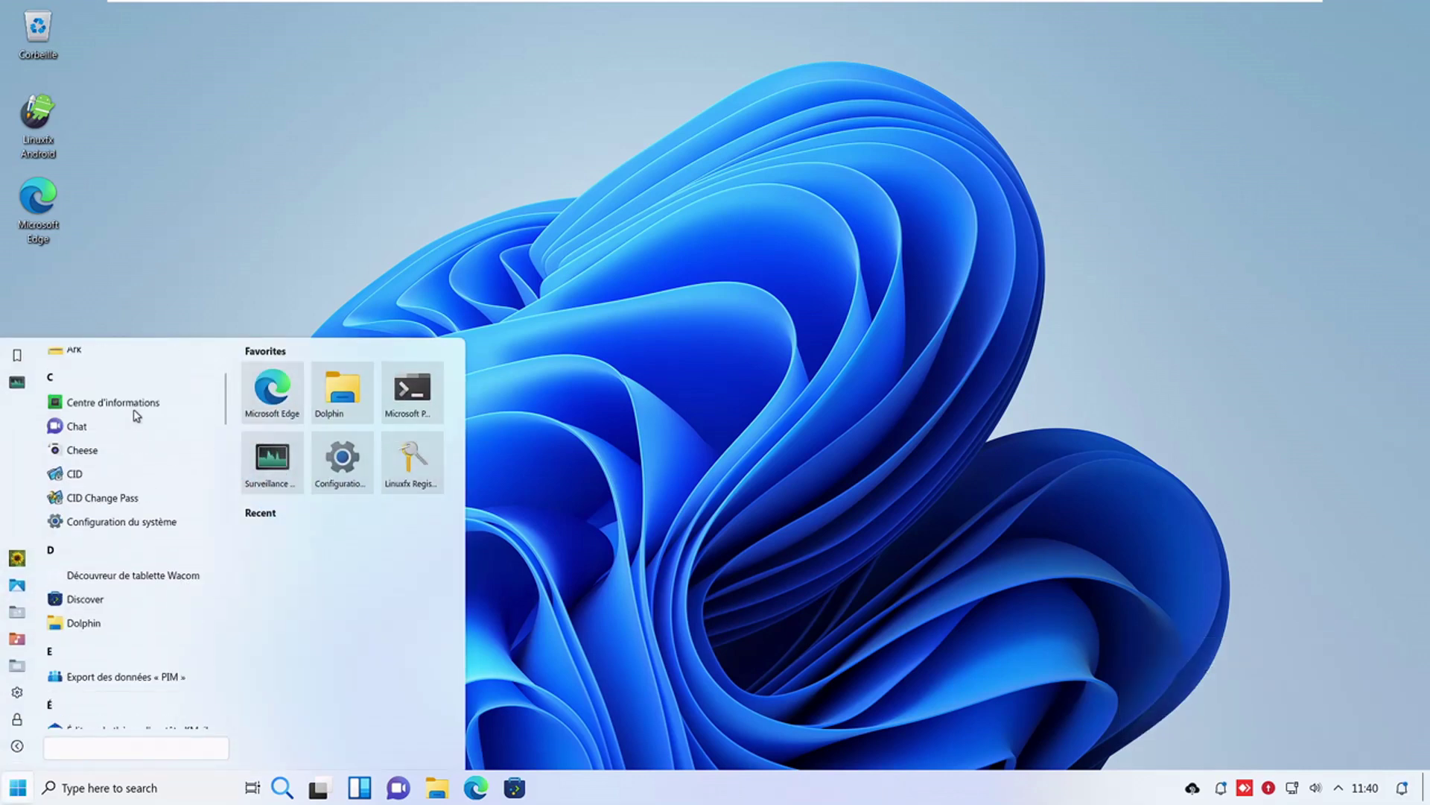
pyautogui.scroll(-10, 137, 416)
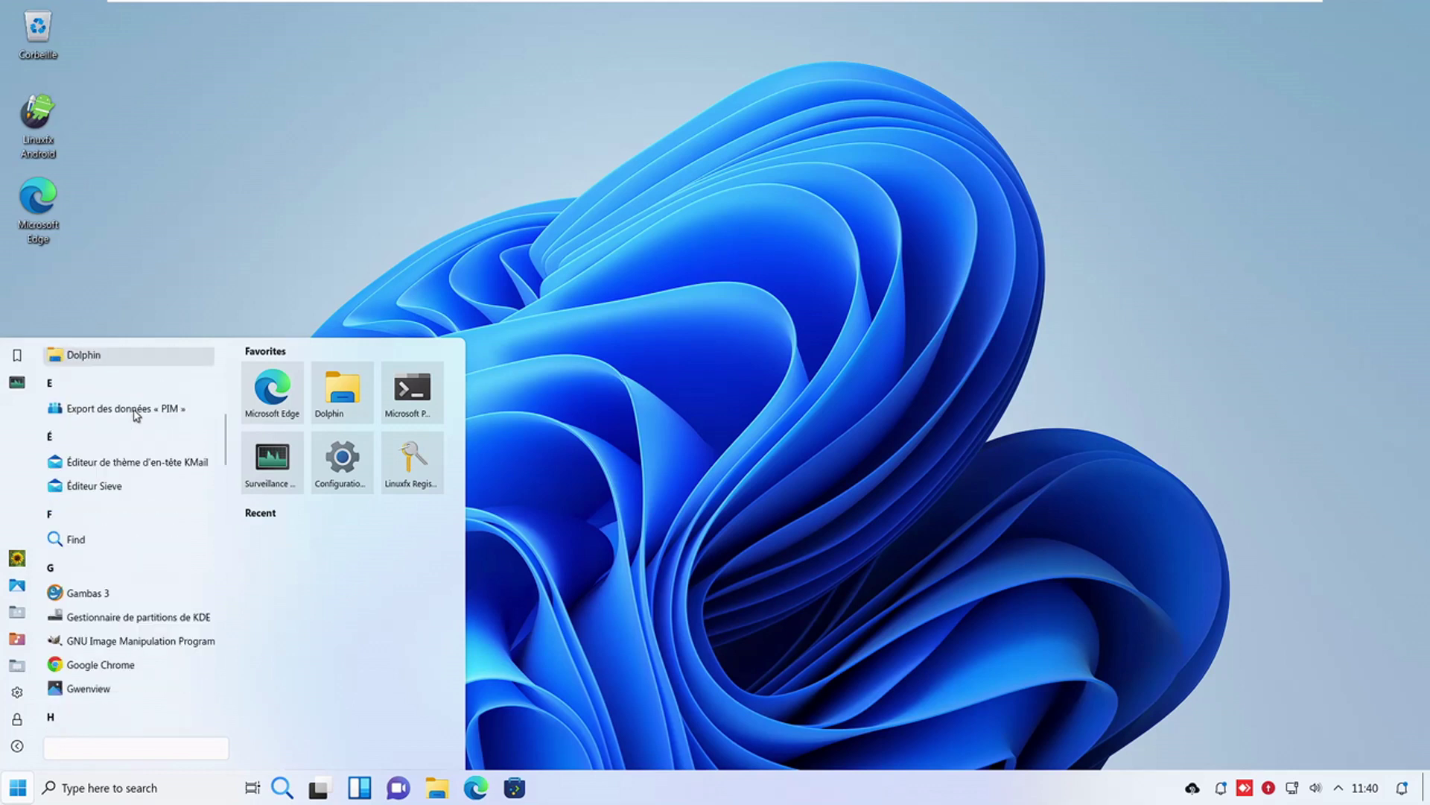
pyautogui.scroll(-5, 137, 416)
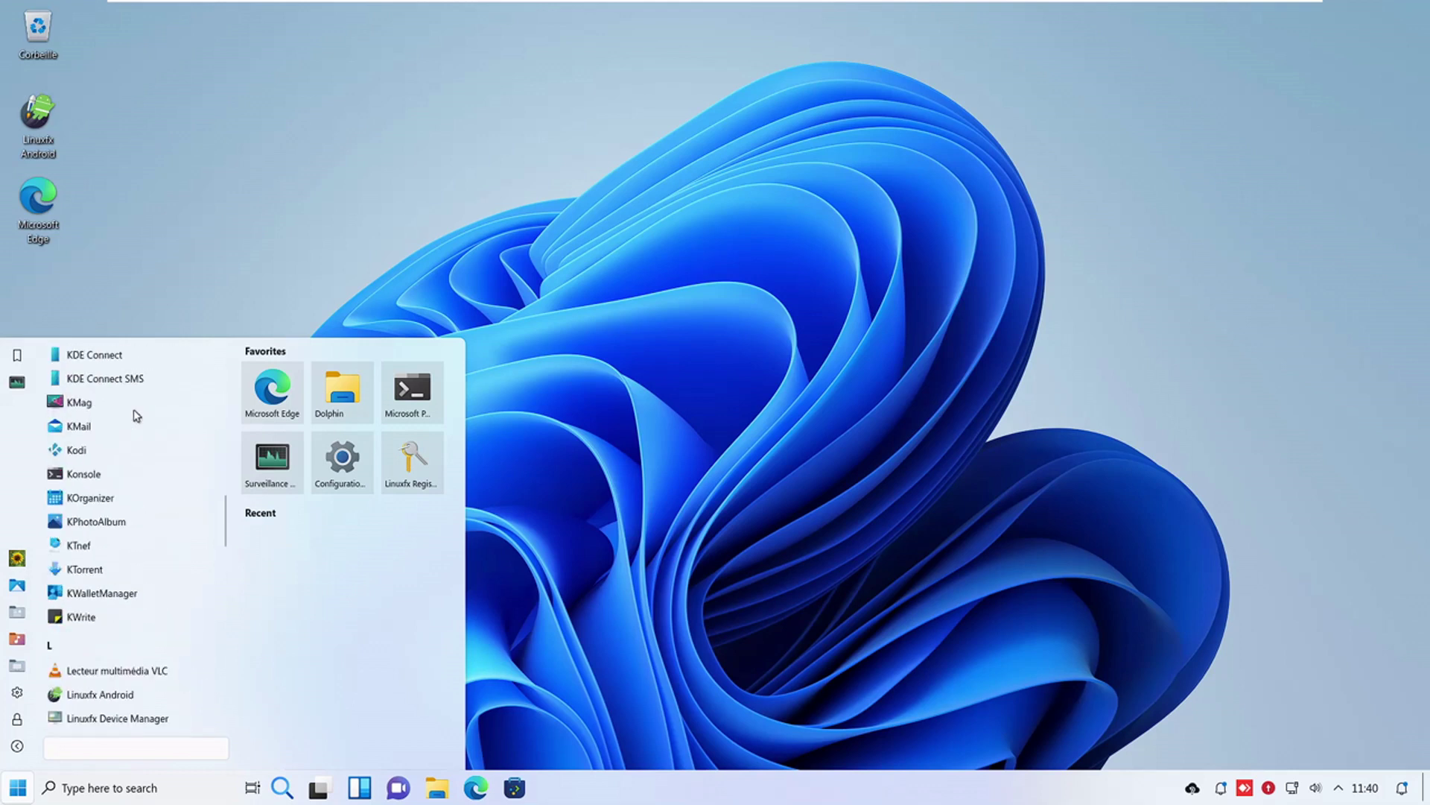
pyautogui.scroll(-3, 136, 416)
pyautogui.scroll(-3, 136, 416)
pyautogui.scroll(-3, 132, 670)
pyautogui.scroll(1, 135, 673)
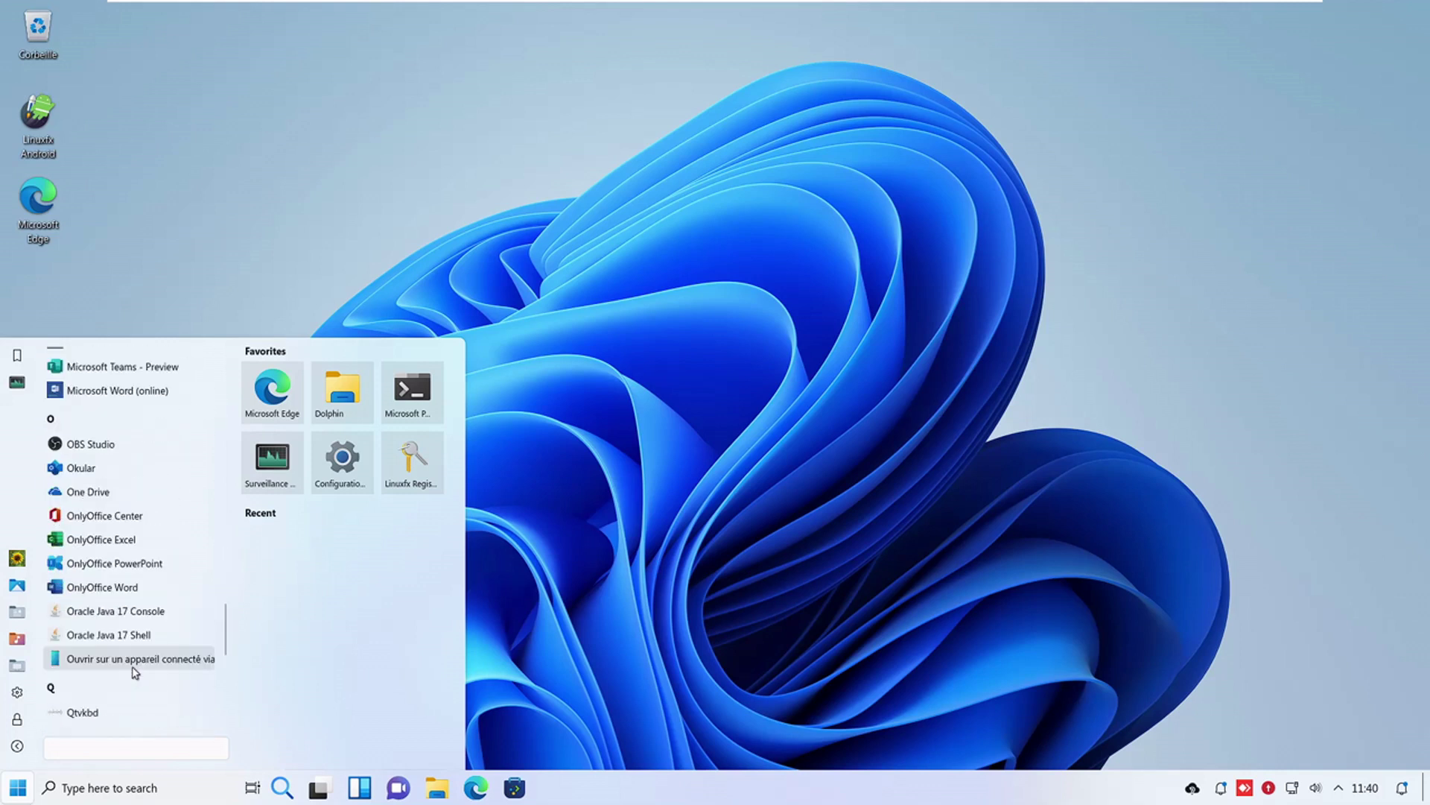
pyautogui.scroll(-4, 134, 672)
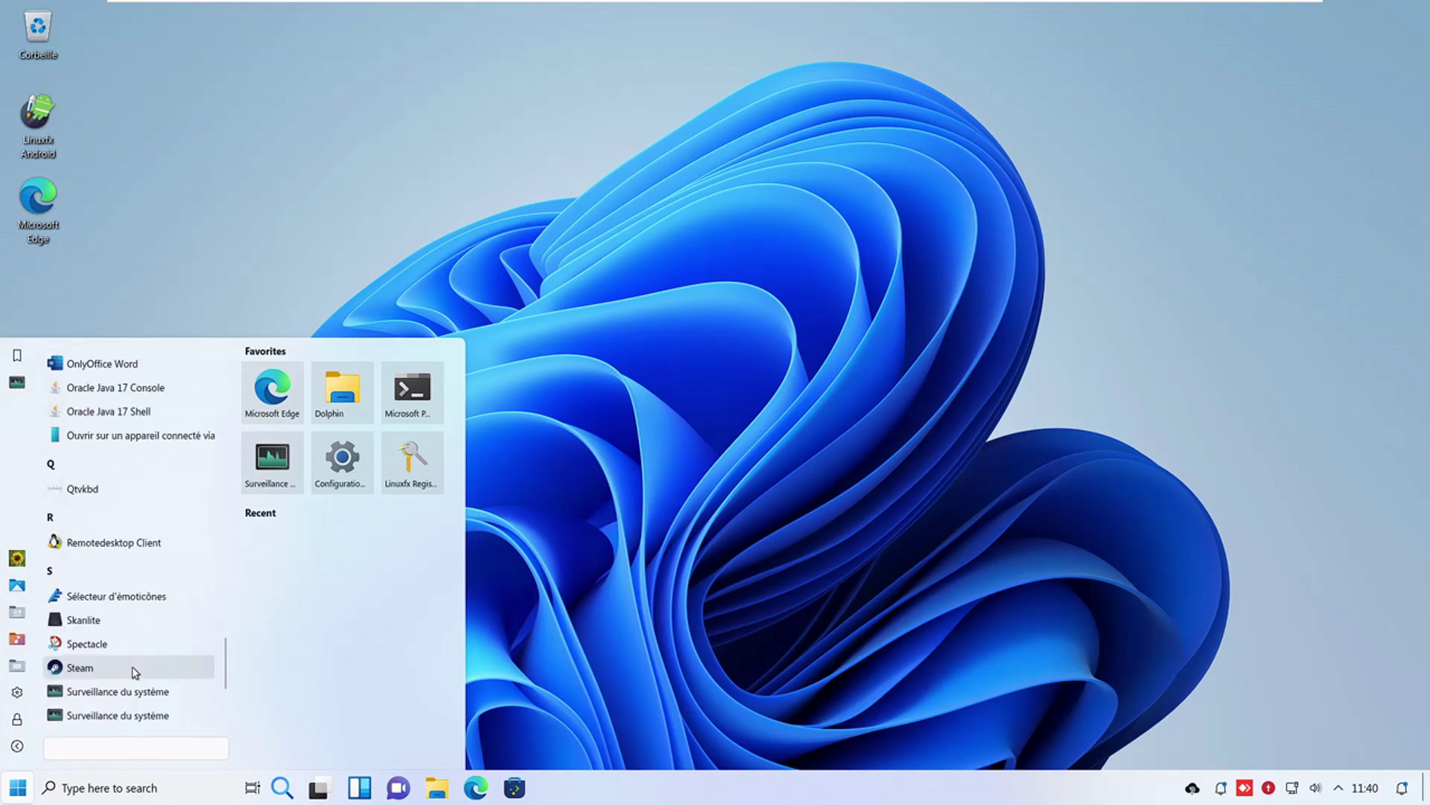
pyautogui.scroll(-3, 134, 672)
pyautogui.scroll(-2, 134, 672)
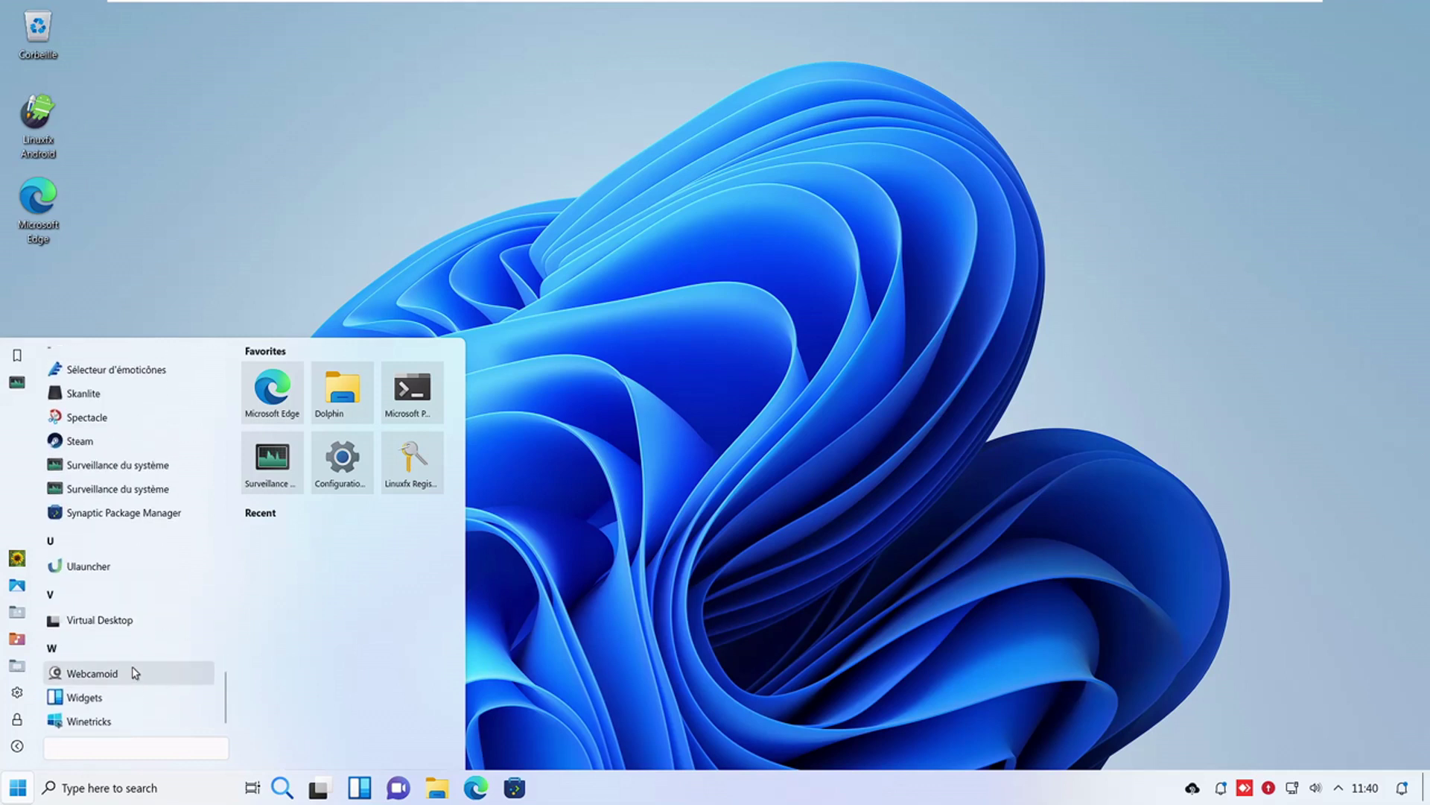
pyautogui.click(650, 485)
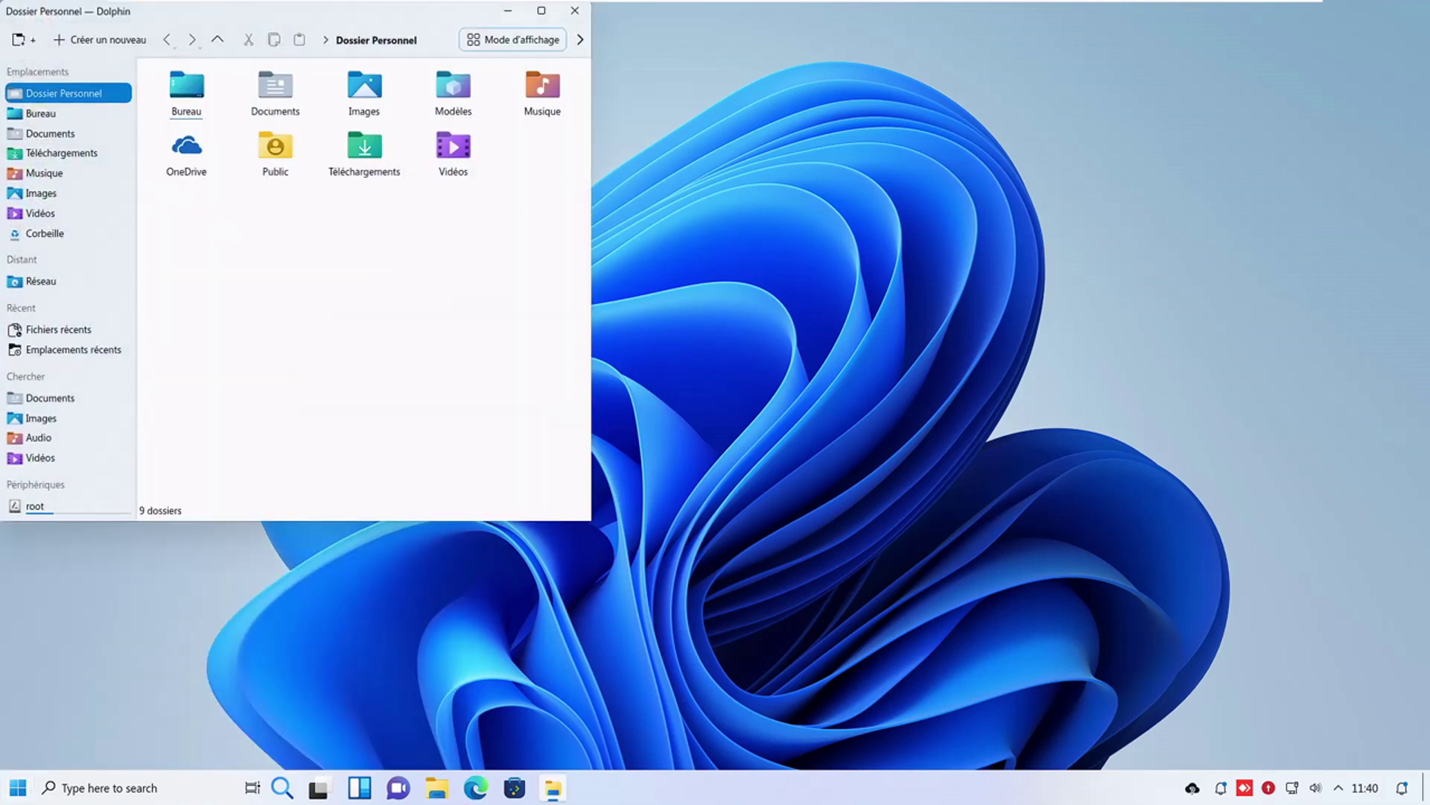
# Maximize the Dolphin file manager window and browse the root device to the var/backups folder.
pyautogui.click(540, 10)
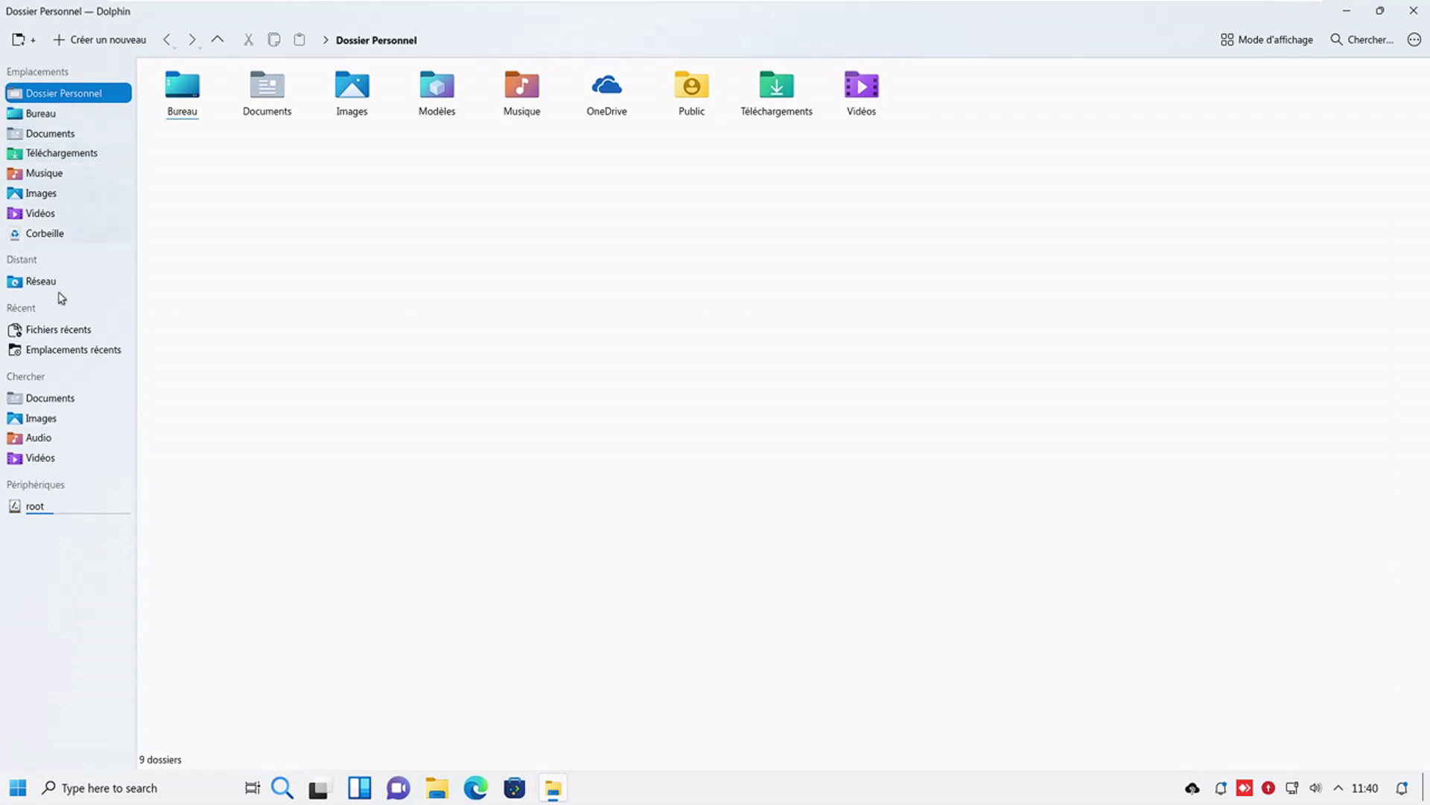
pyautogui.click(67, 514)
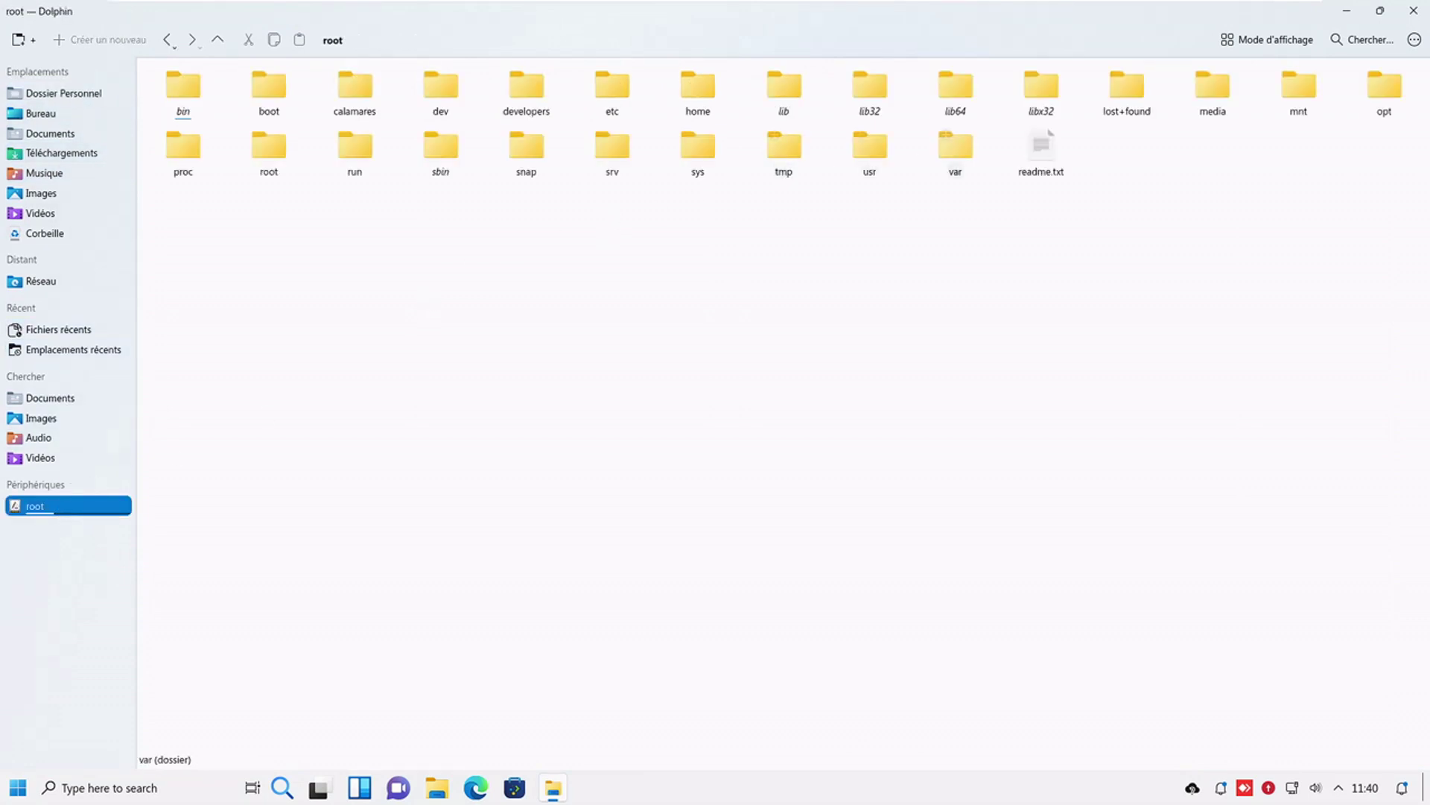
pyautogui.doubleClick(967, 155)
pyautogui.doubleClick(182, 87)
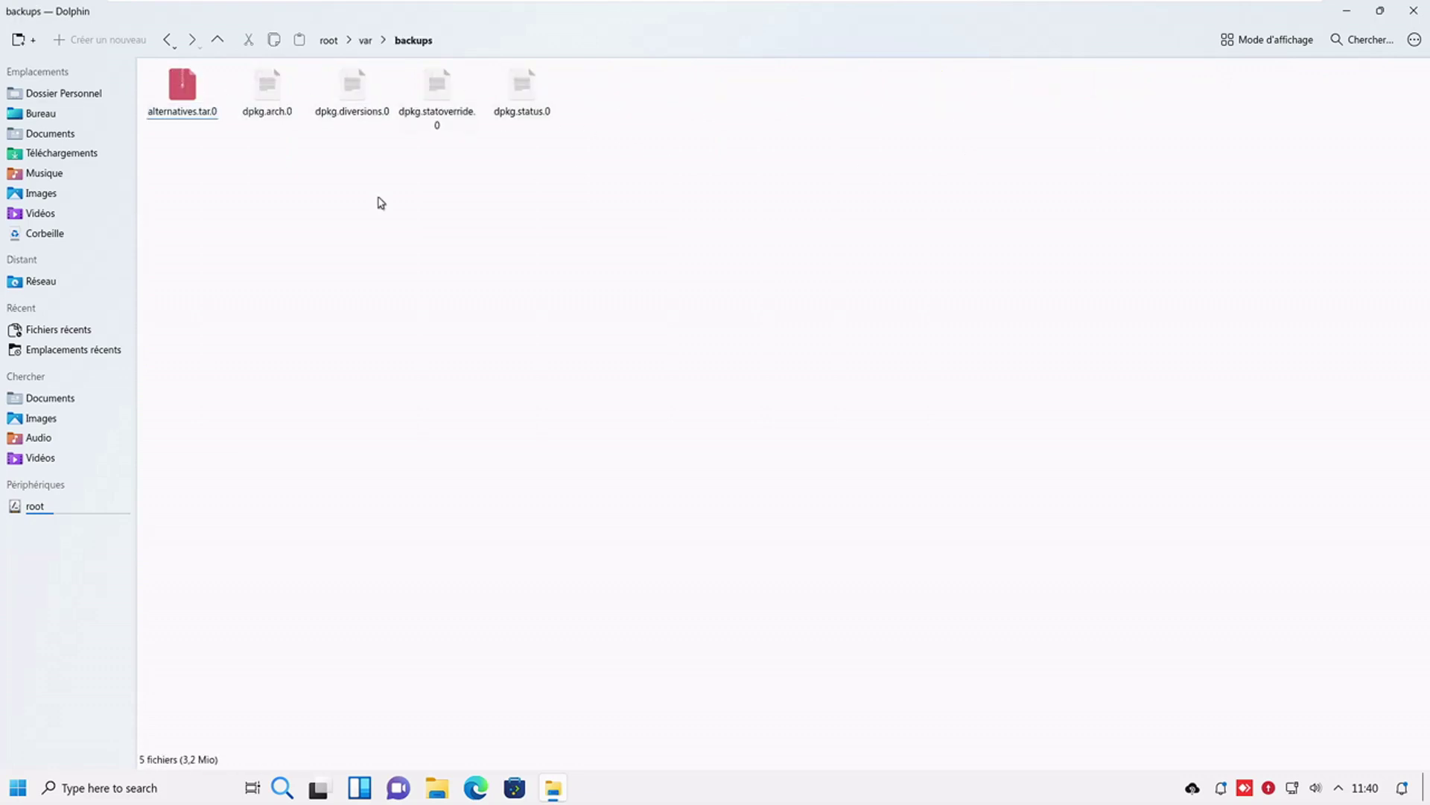
# View the Réseau, Vidéos, Images and Documents locations in turn, and return to Dossier Personnel.
pyautogui.click(57, 281)
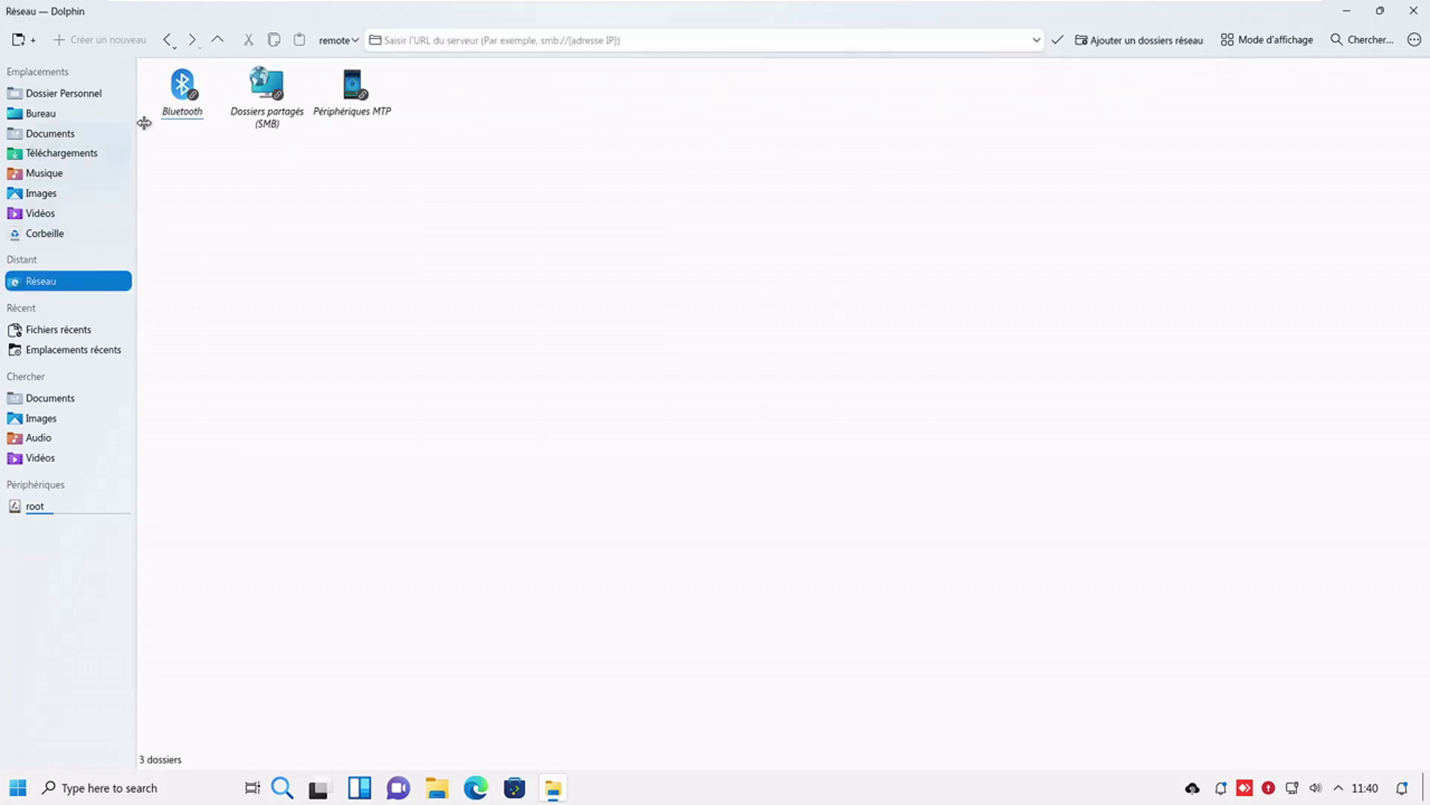
pyautogui.click(58, 216)
pyautogui.click(60, 192)
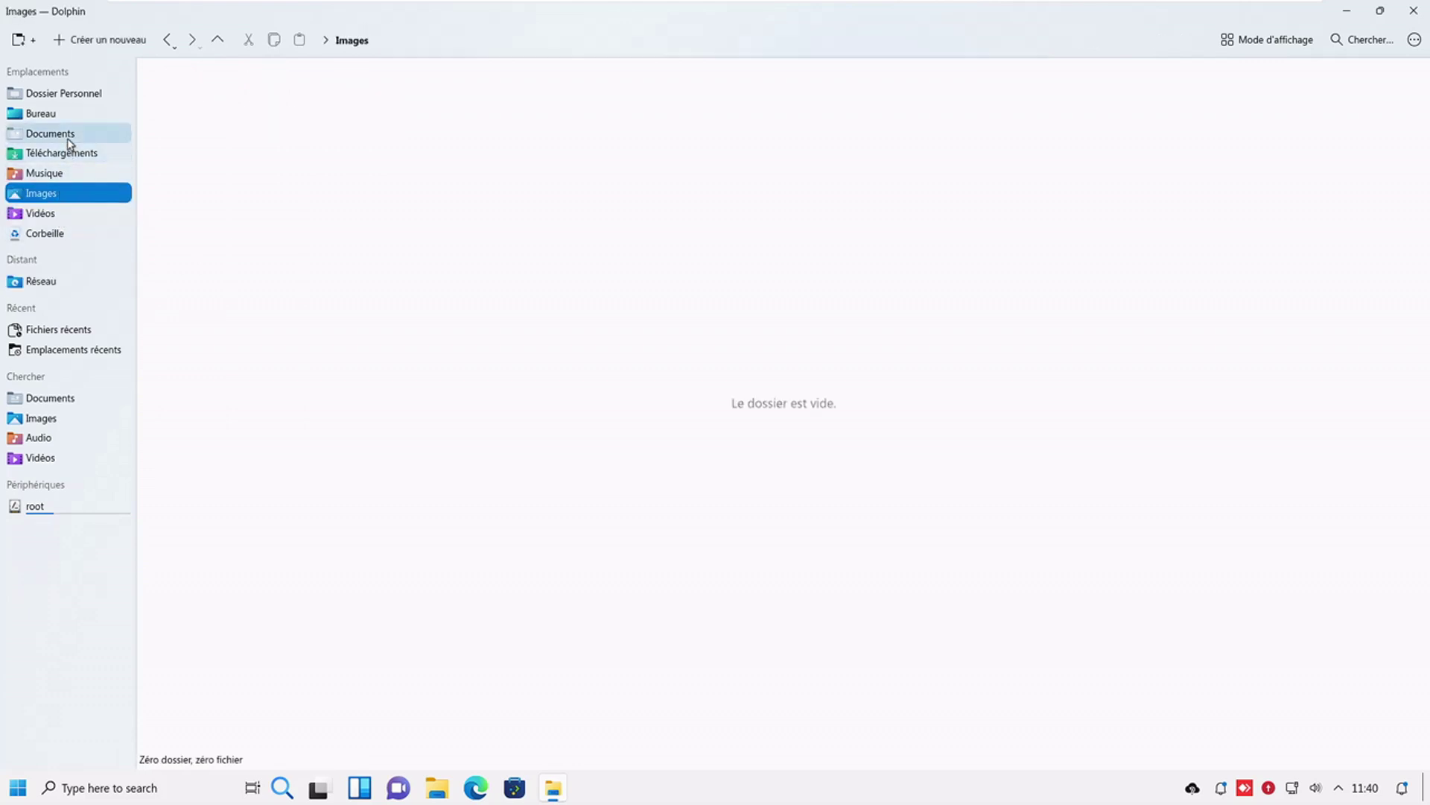
pyautogui.click(67, 135)
pyautogui.click(63, 96)
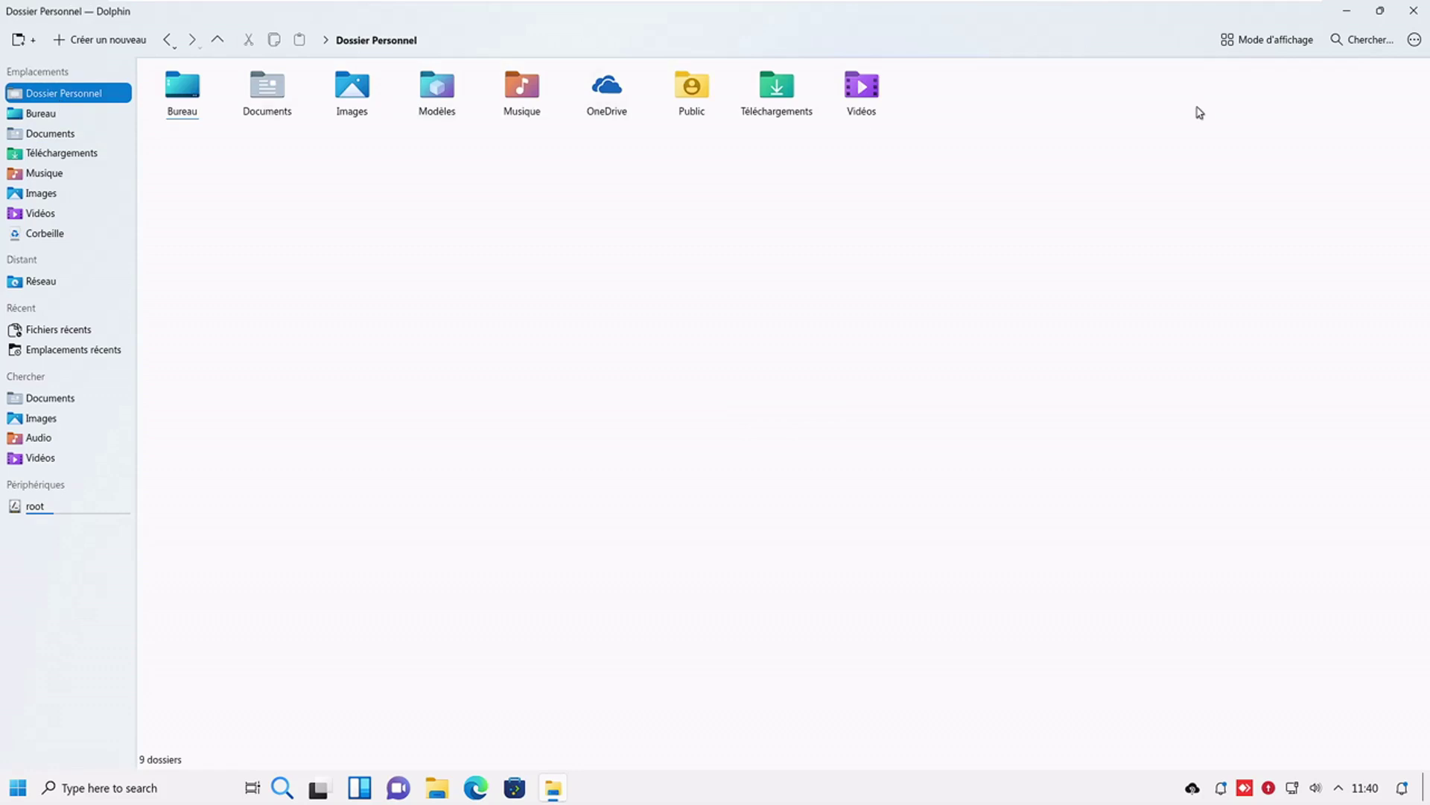
# Switch the home folder's display mode to Synthétique and finally to Détails, and close the file manager.
pyautogui.click(1297, 44)
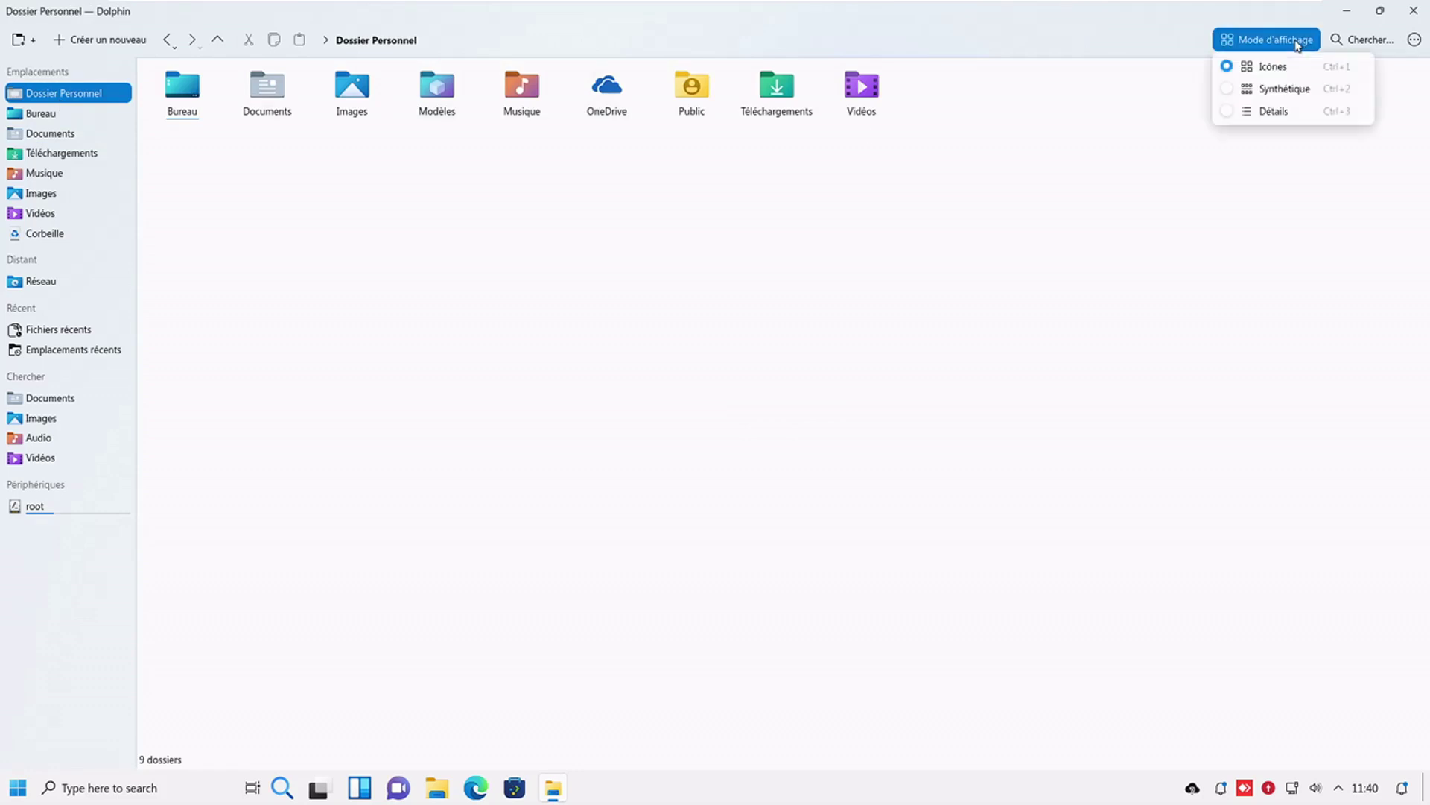
pyautogui.click(1280, 88)
pyautogui.click(1286, 49)
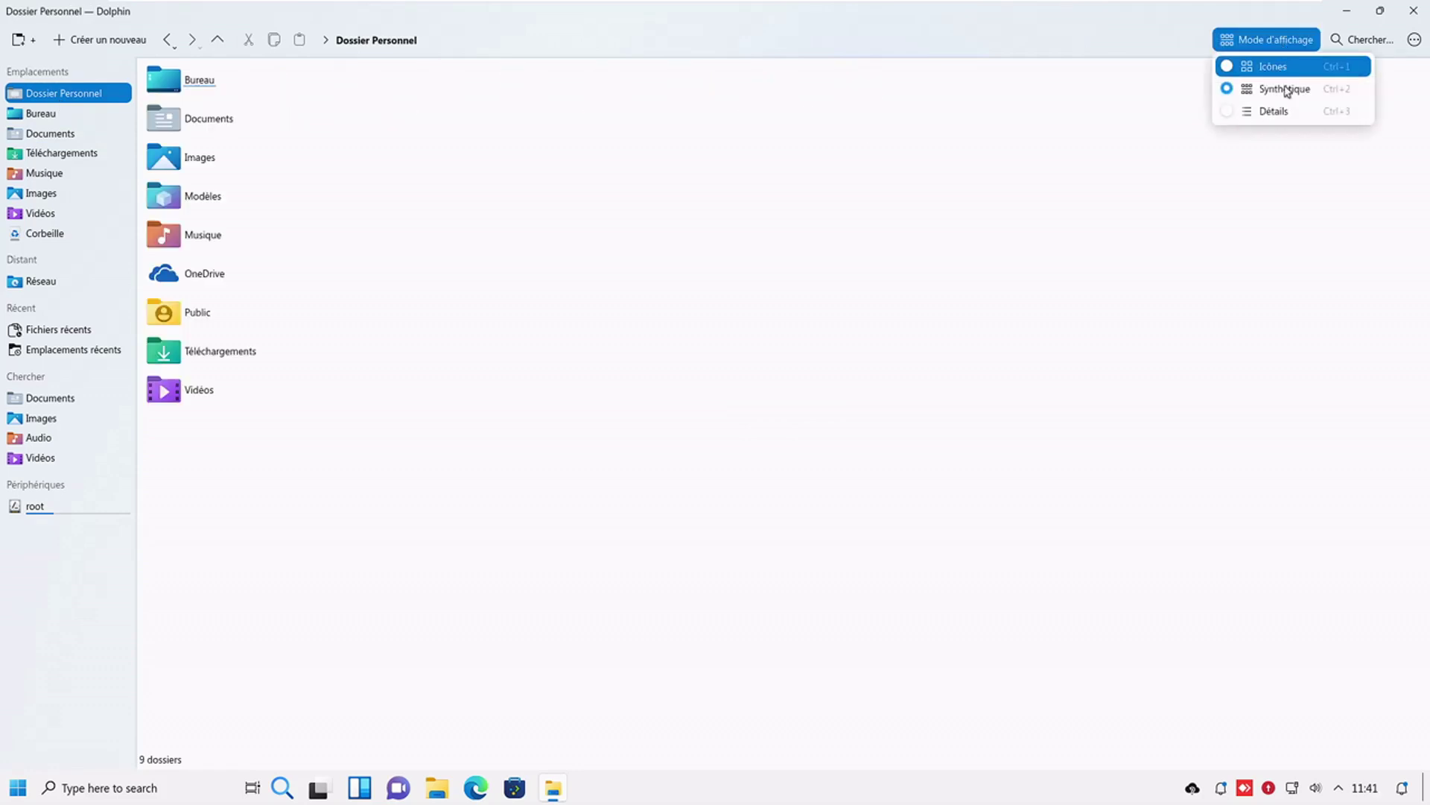
pyautogui.click(1277, 112)
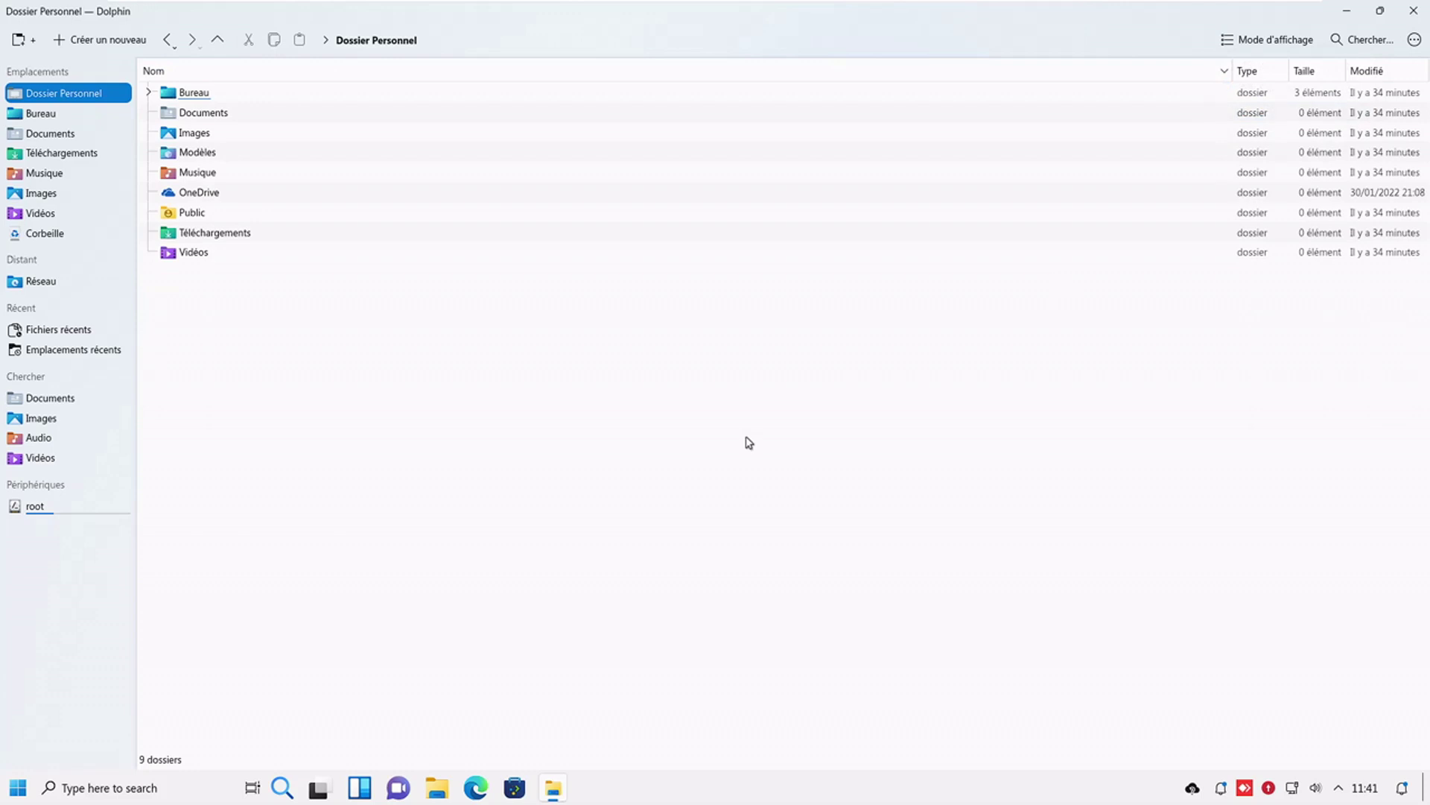
pyautogui.click(1413, 10)
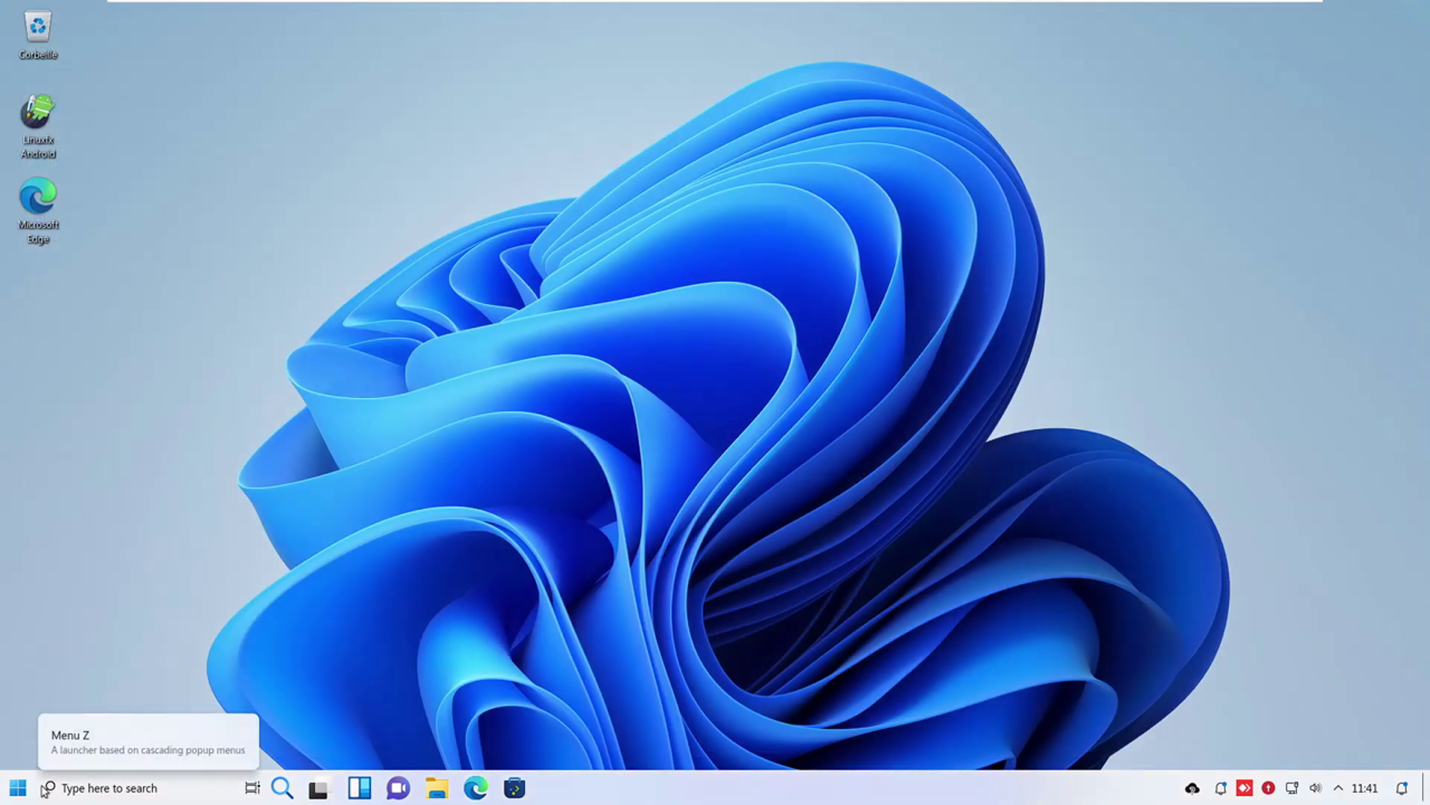
# Open the widget gallery and place the "Activité des disques durs" widget on the upper middle of the desktop.
pyautogui.click(356, 788)
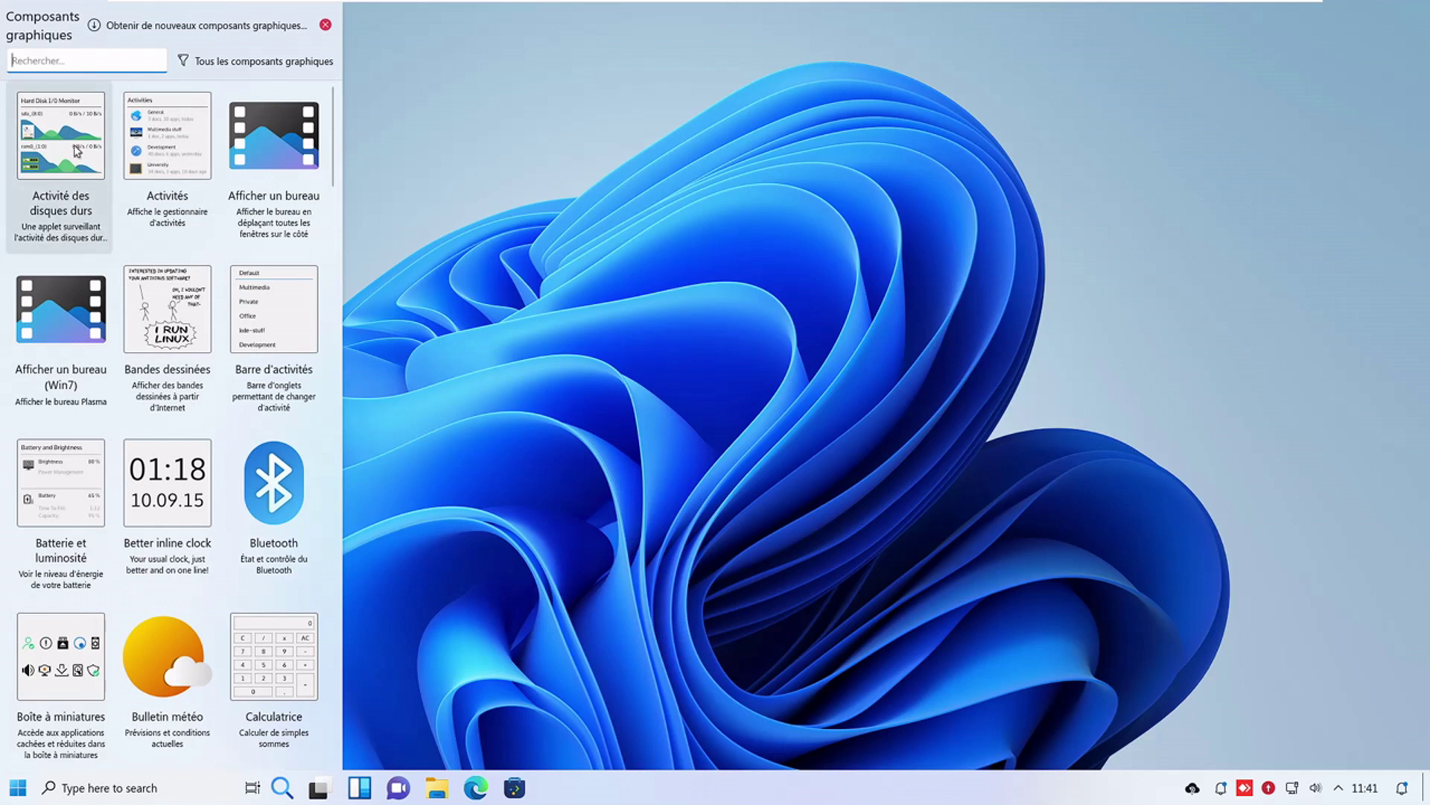
pyautogui.moveTo(55, 151); pyautogui.dragTo(581, 189)
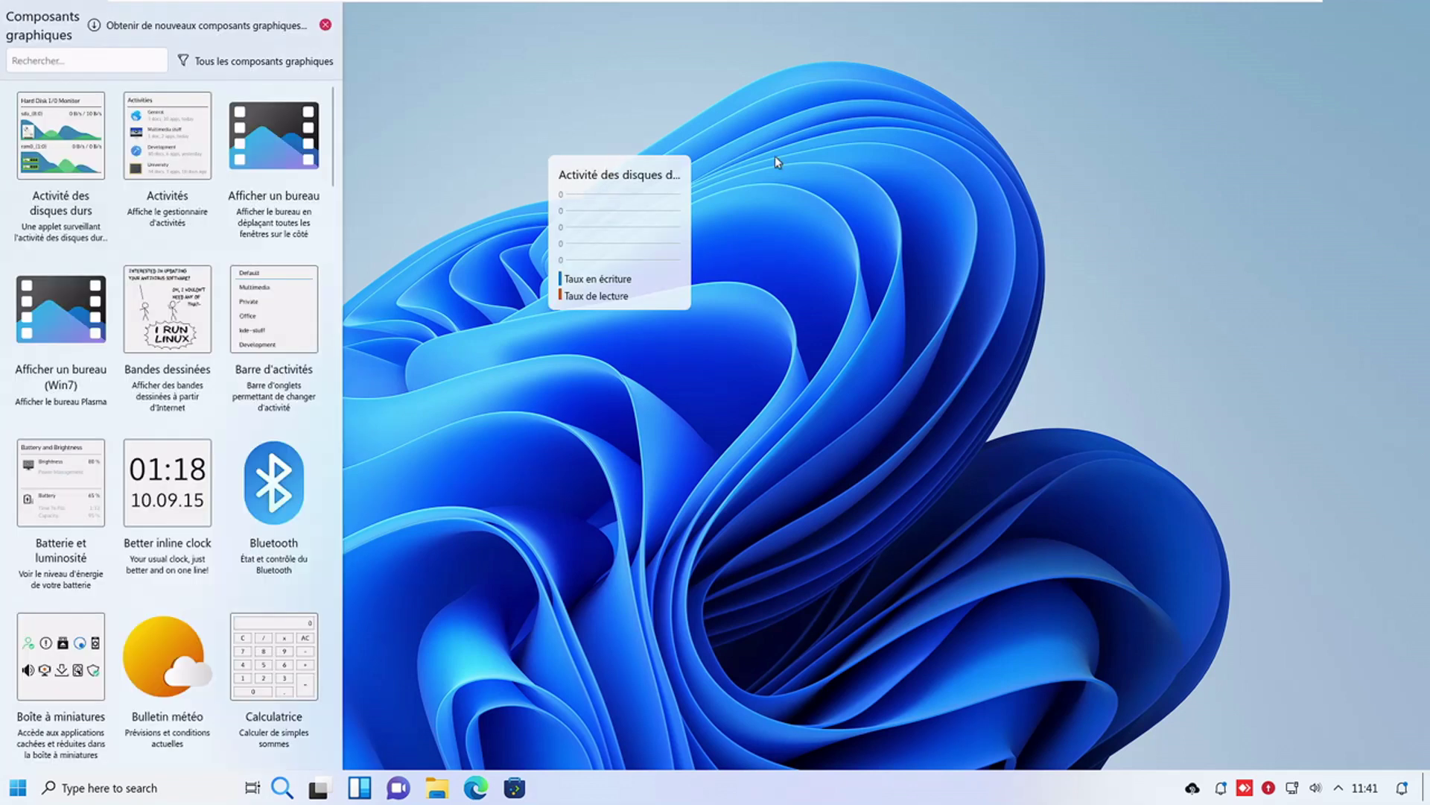
# Add the Calendrier widget to the right side of the desktop and close the widget gallery.
pyautogui.scroll(-6, 83, 334)
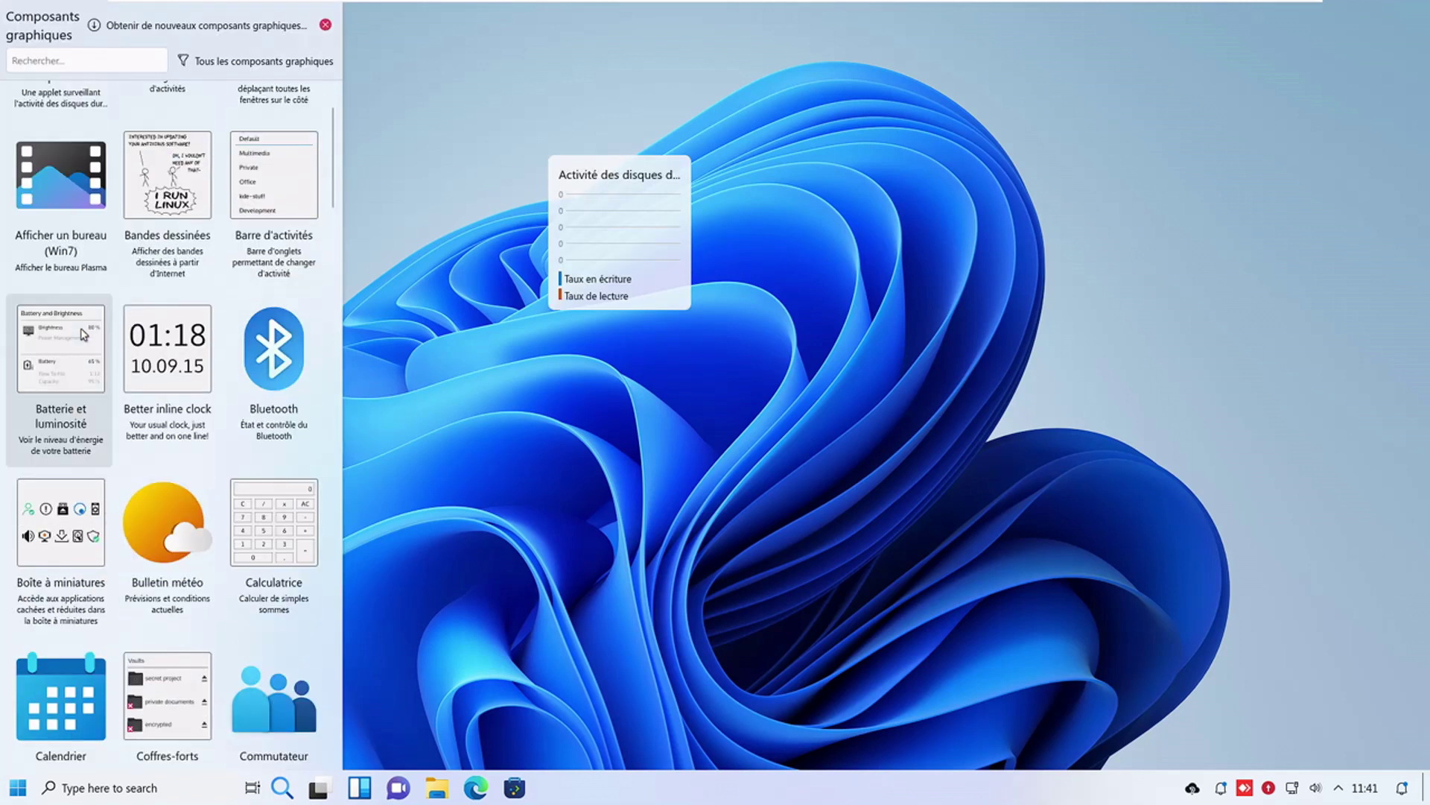
pyautogui.scroll(-5, 84, 334)
pyautogui.scroll(2, 83, 333)
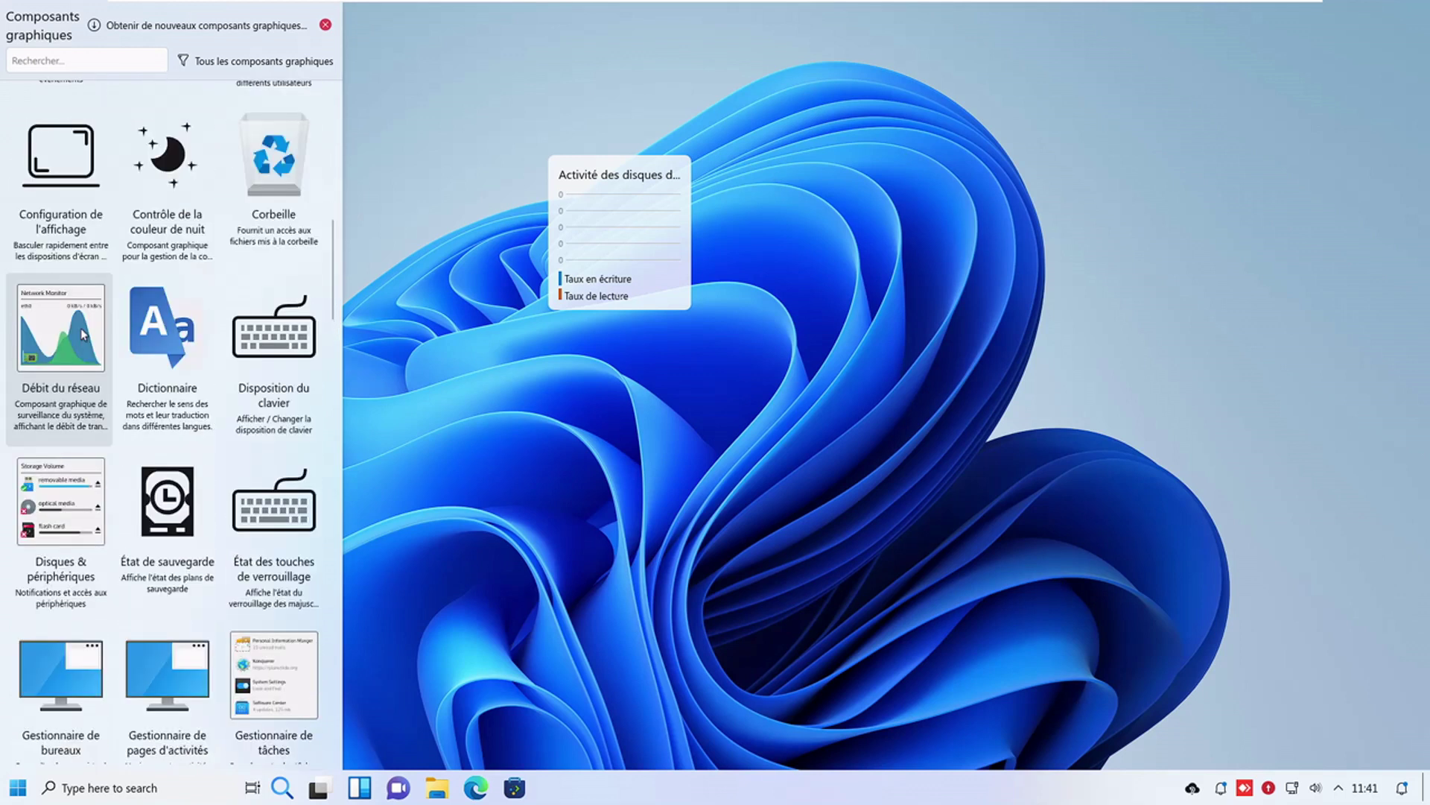
pyautogui.scroll(3, 74, 246)
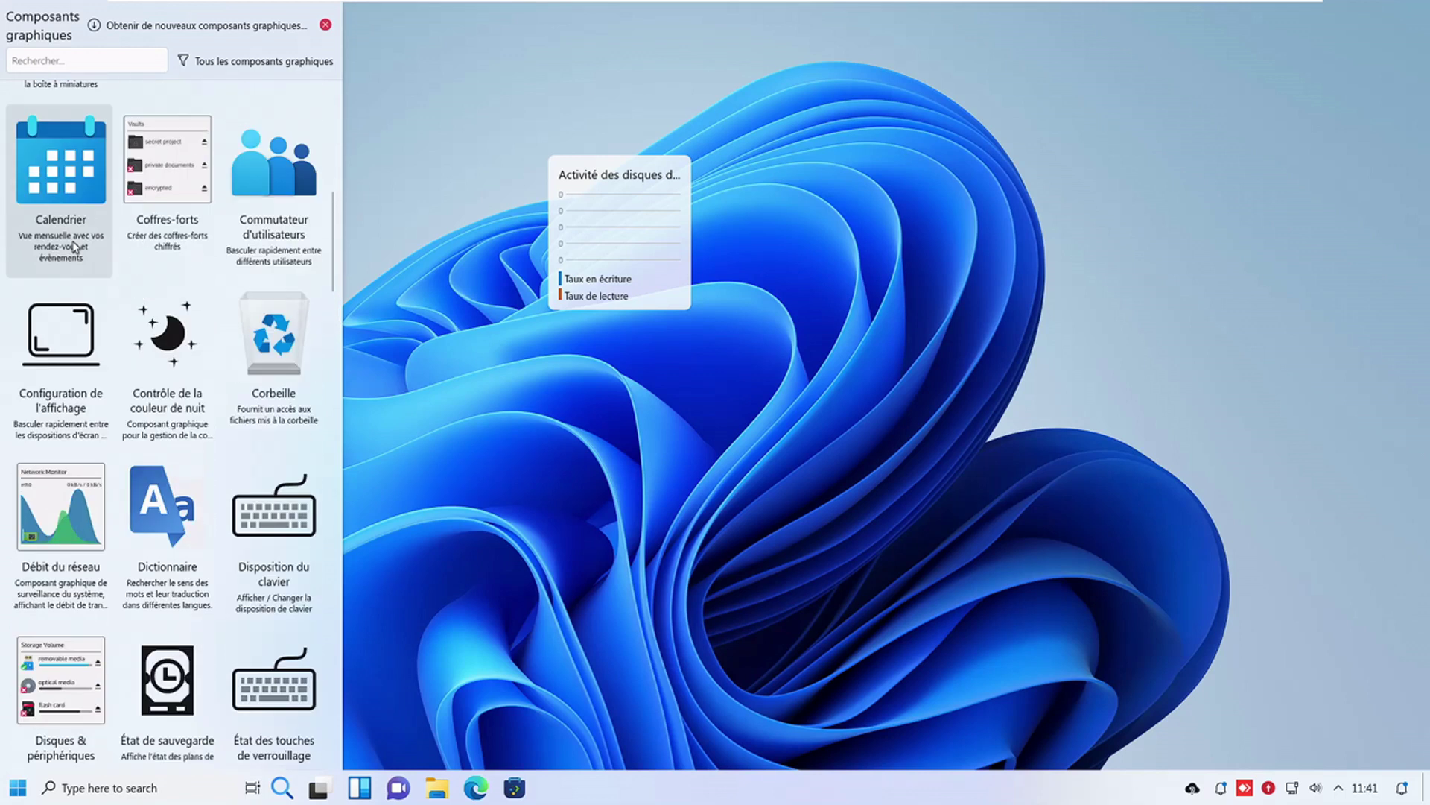
pyautogui.moveTo(74, 246); pyautogui.dragTo(1214, 324)
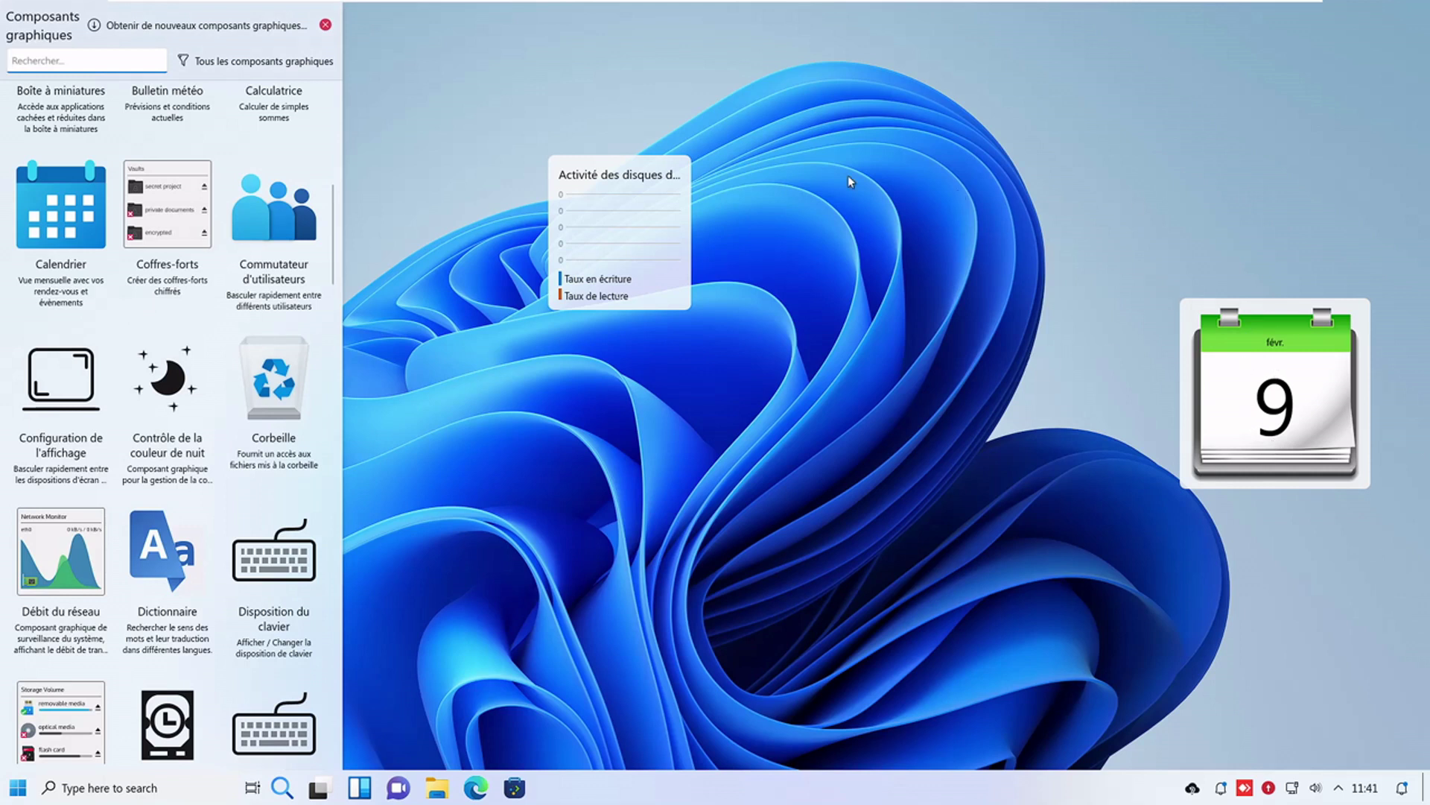
pyautogui.click(326, 25)
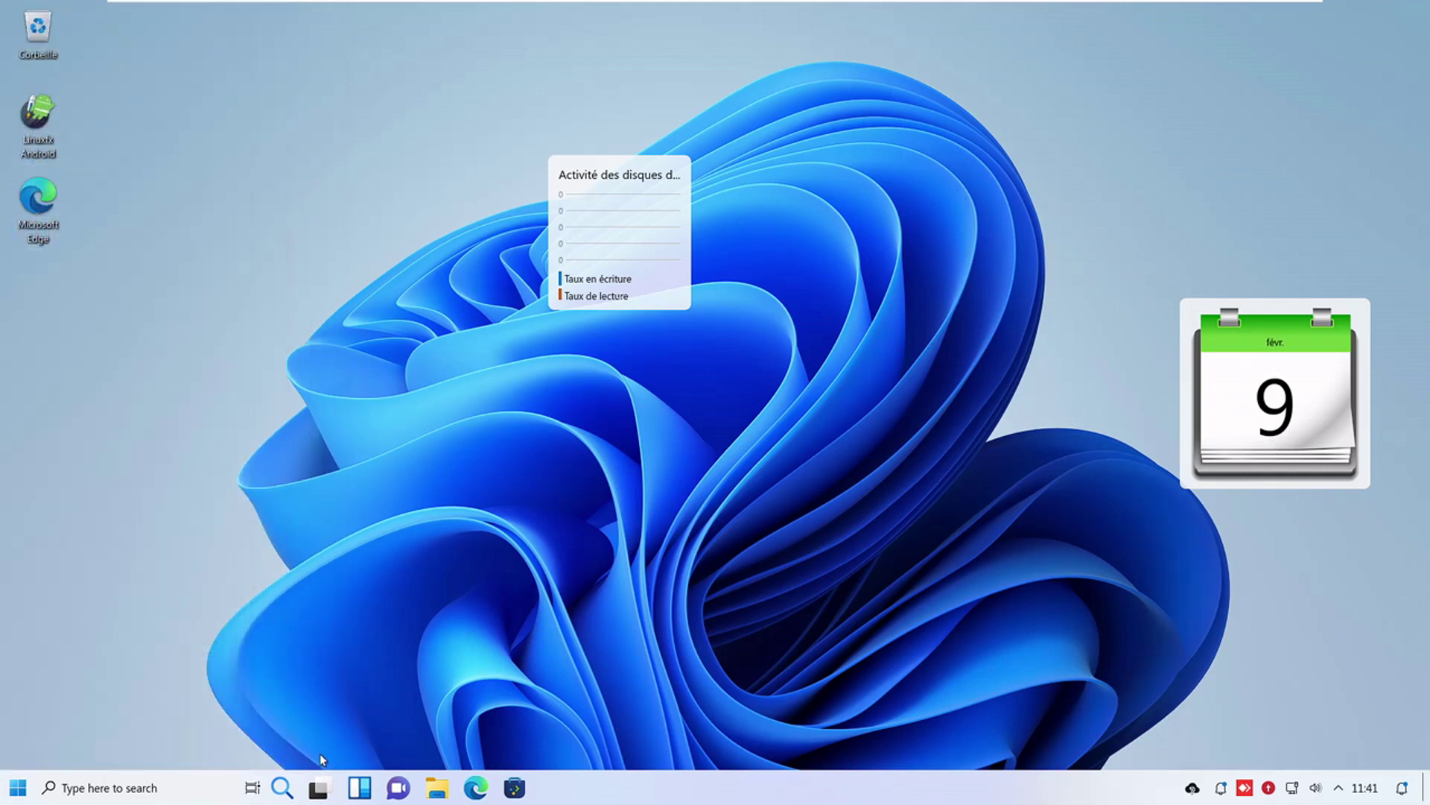
# Open Discover in a maximized window and view its Installé(s), Configuration and À propos pages.
pyautogui.click(514, 787)
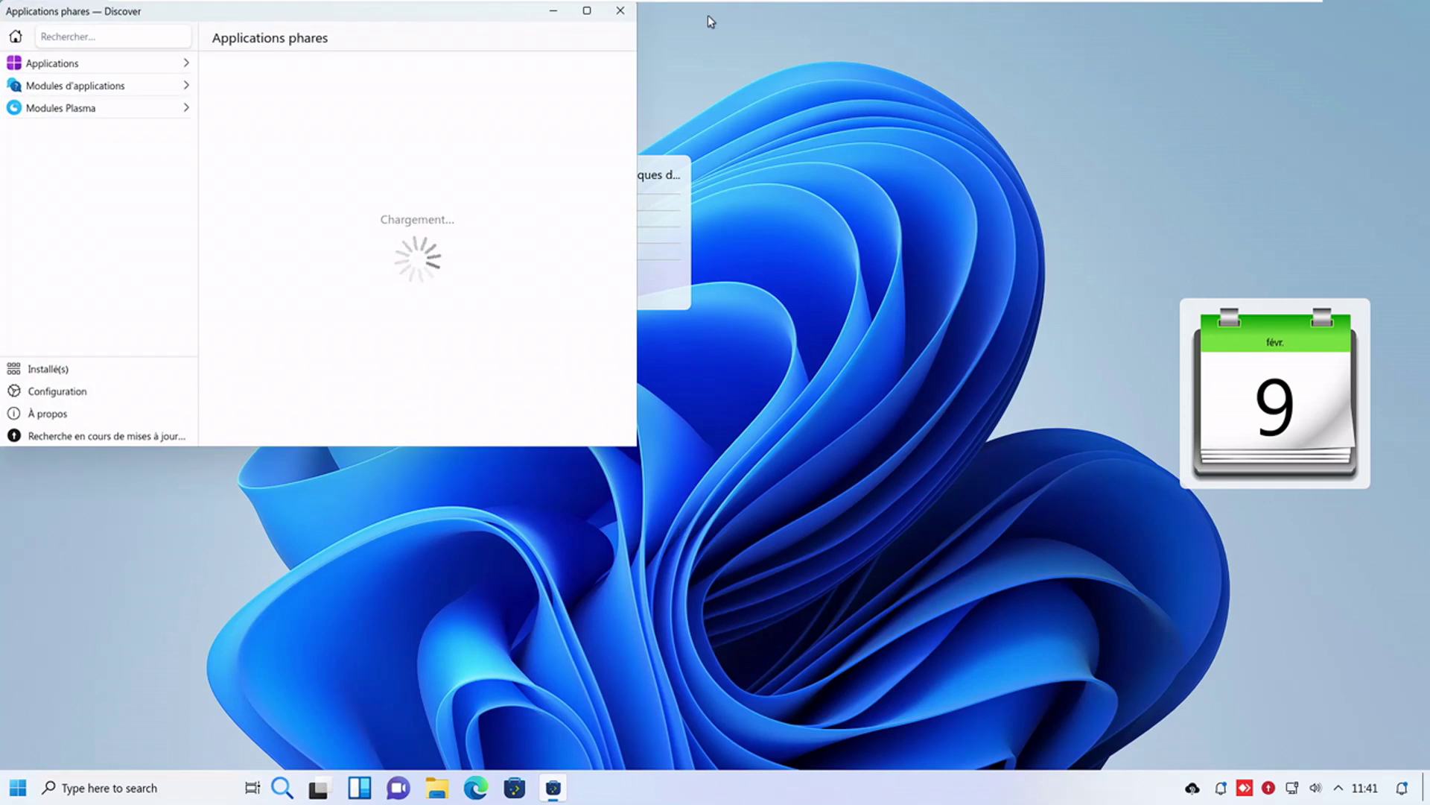
pyautogui.click(587, 10)
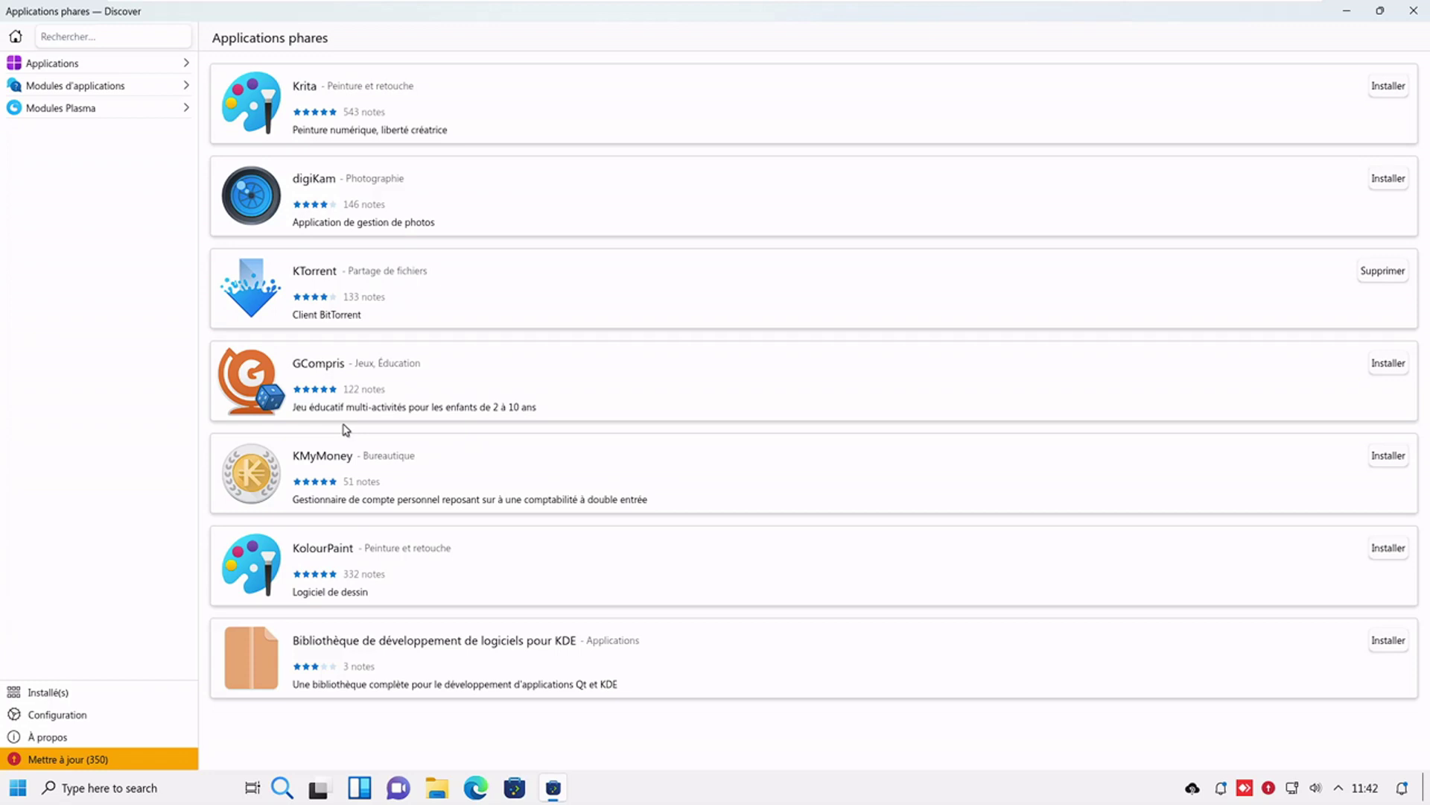
pyautogui.click(146, 701)
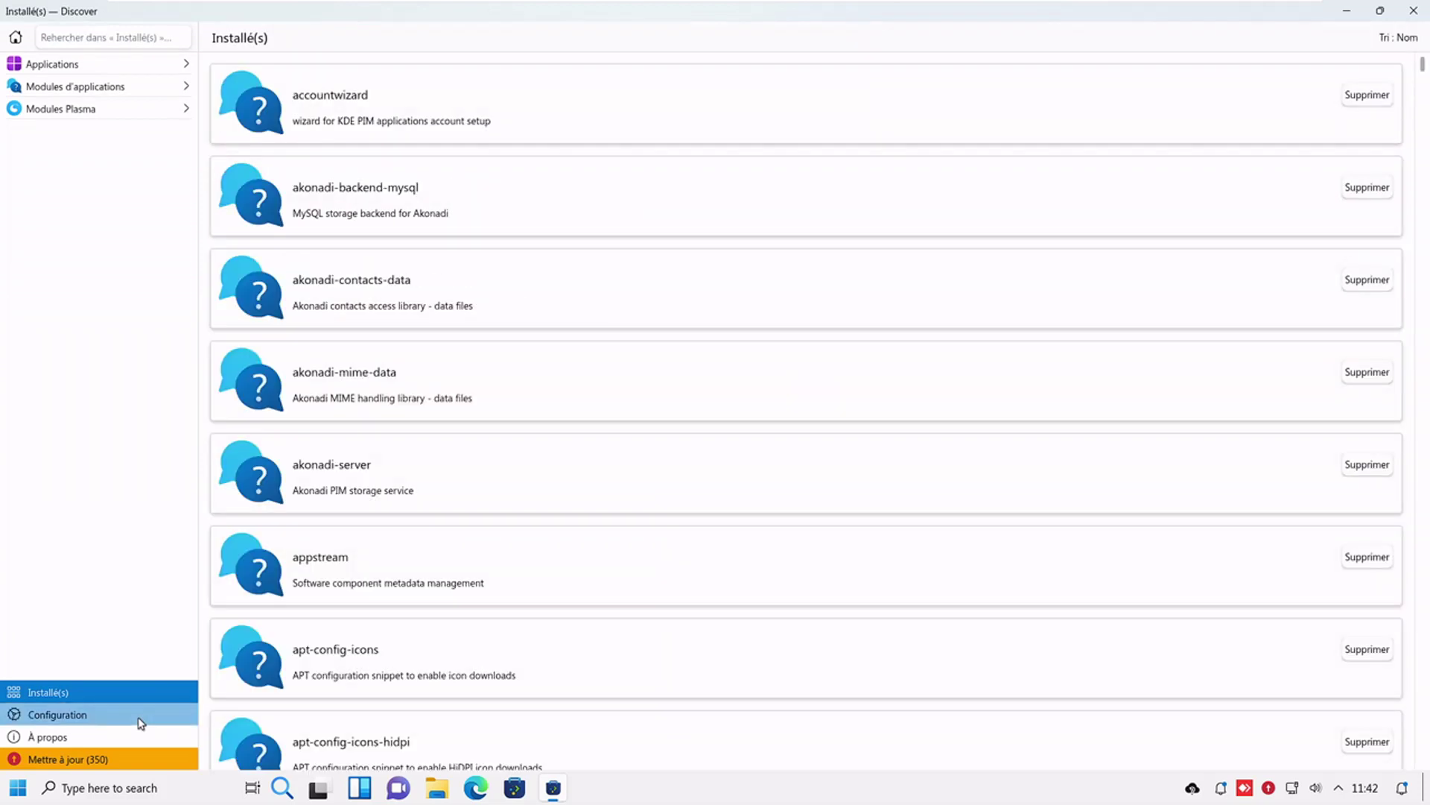
pyautogui.click(141, 718)
pyautogui.click(125, 739)
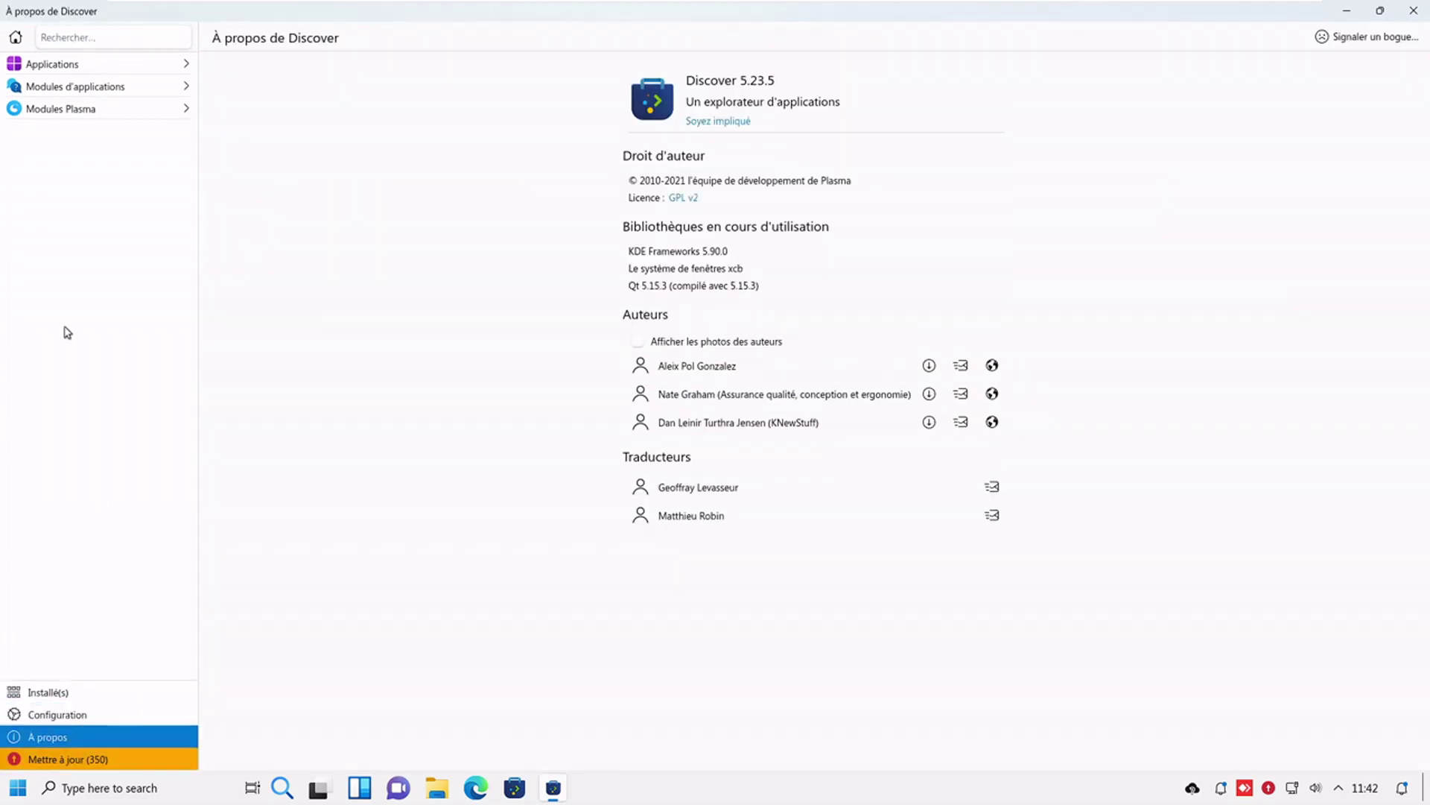
# Search Discover for "vidéo" and look through the list of matching software.
pyautogui.click(73, 37)
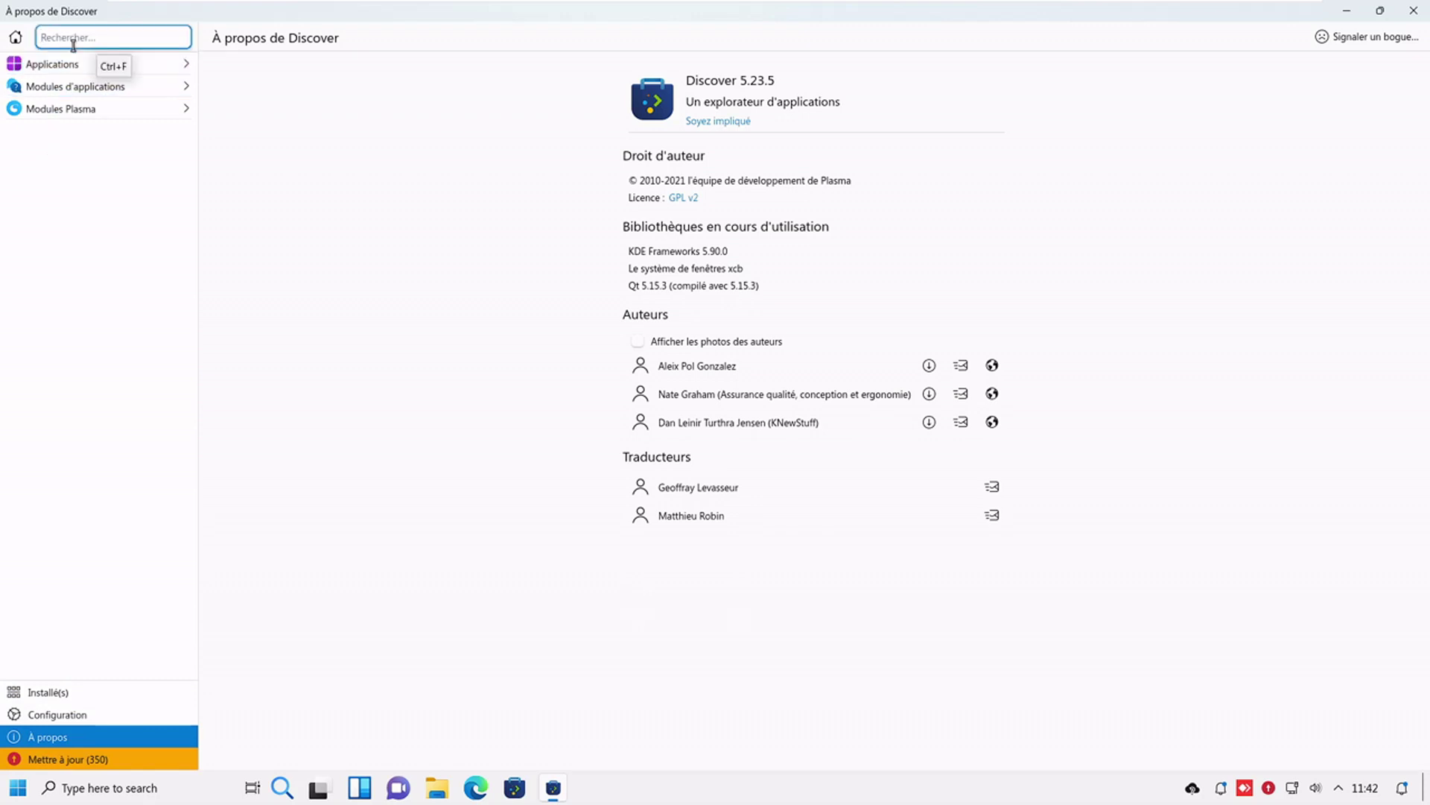
pyautogui.write('vidéo')
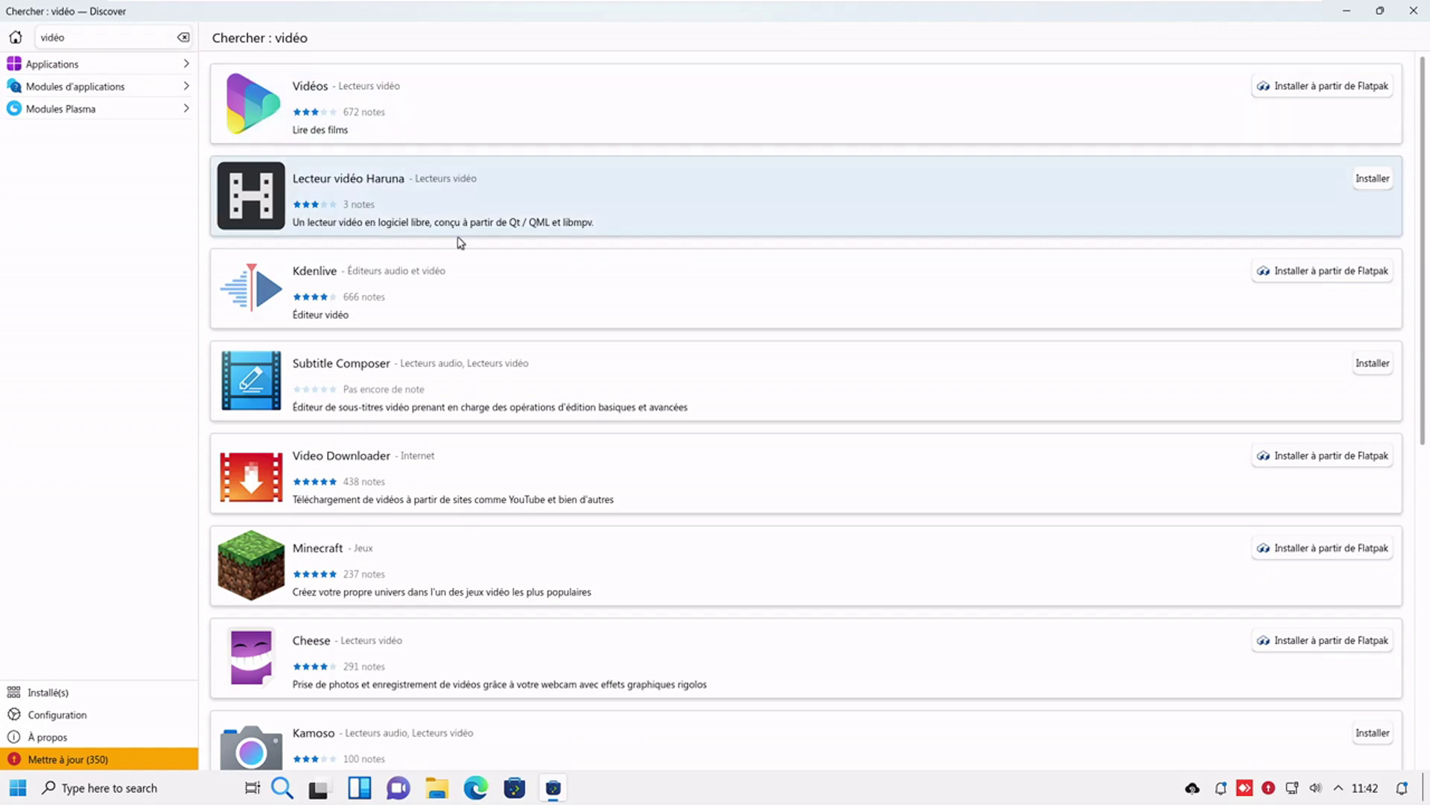
pyautogui.scroll(-3, 458, 240)
pyautogui.scroll(-9, 458, 240)
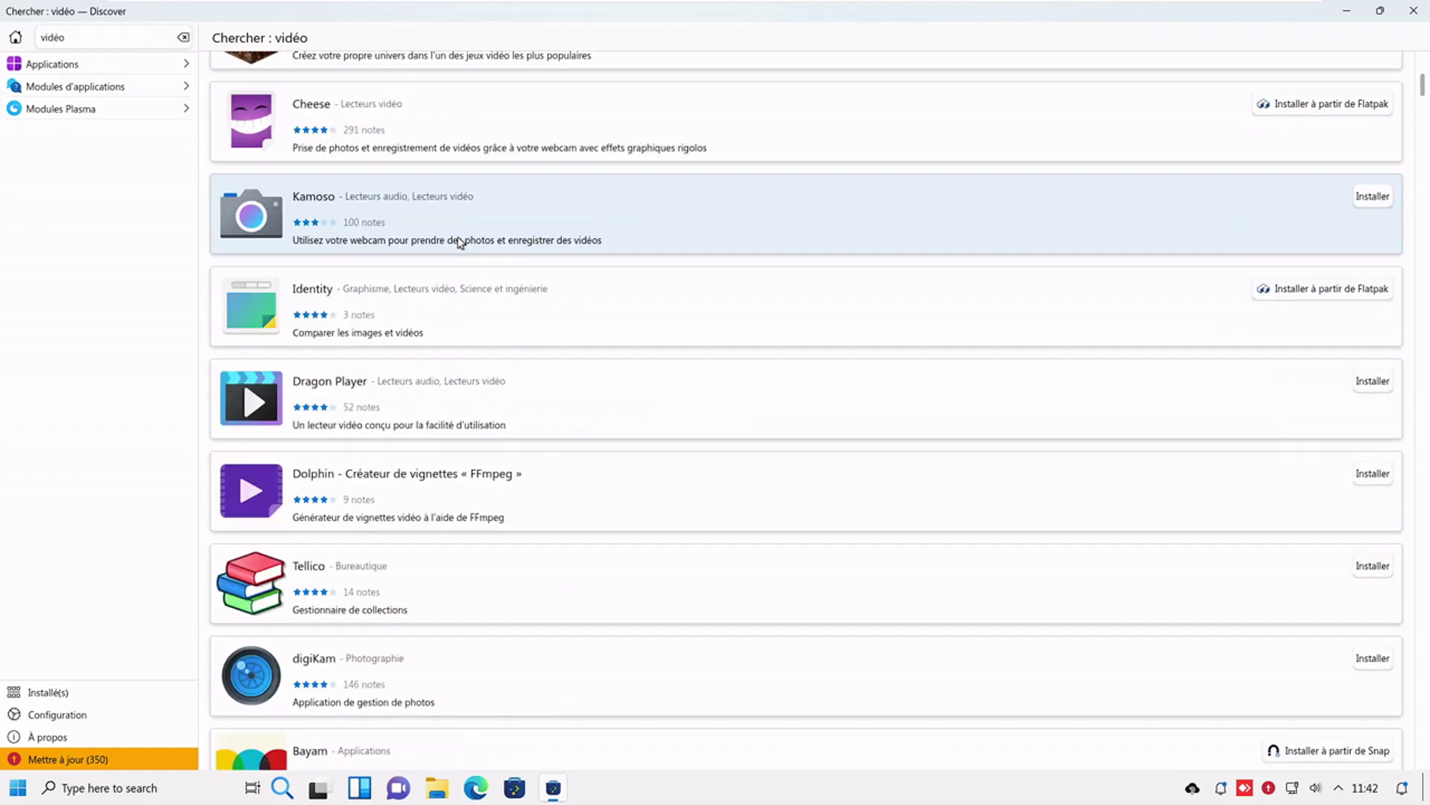
pyautogui.scroll(-4, 467, 509)
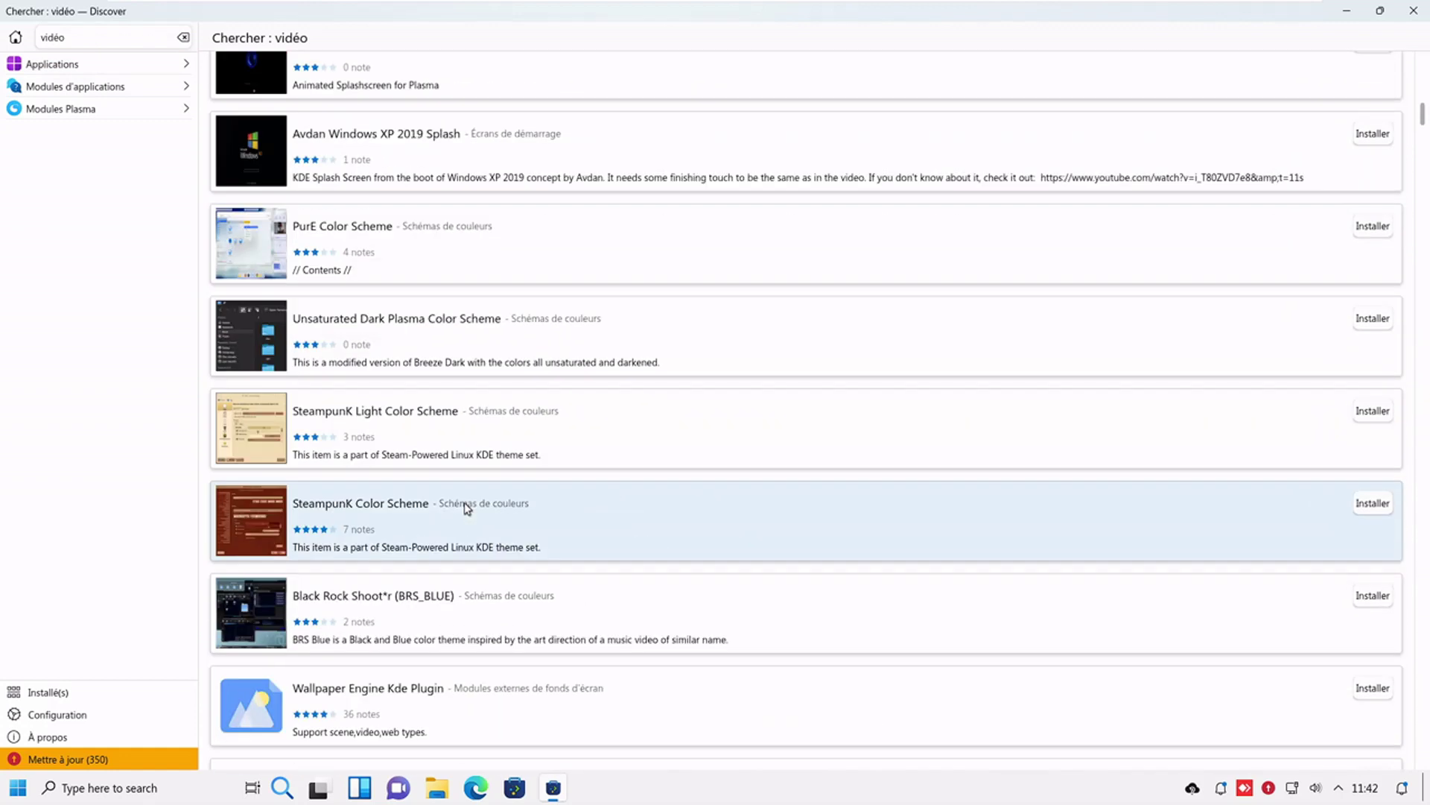
# Close Discover and open the Réglages system settings in a maximized window.
pyautogui.click(1414, 11)
pyautogui.click(29, 790)
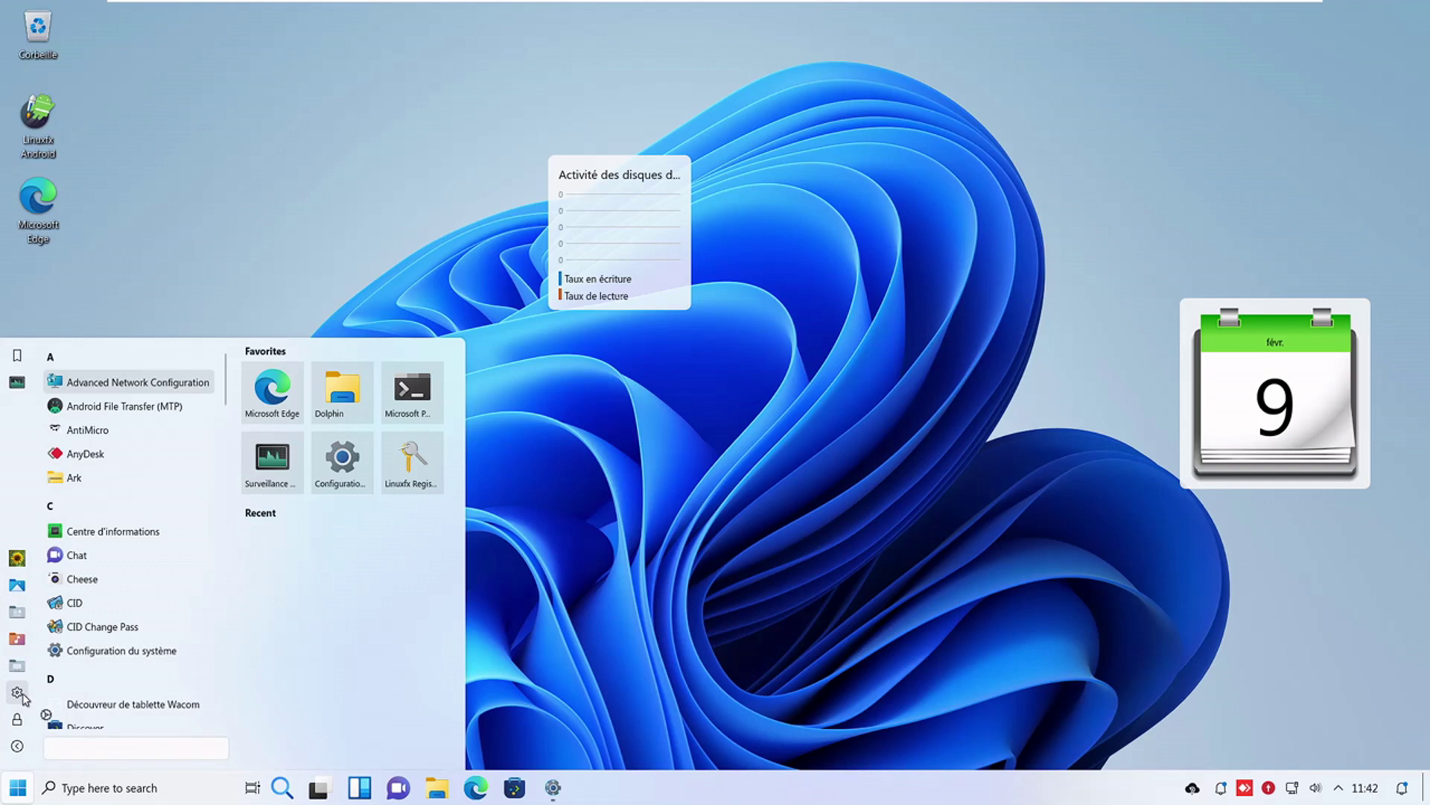
pyautogui.click(17, 693)
pyautogui.click(999, 130)
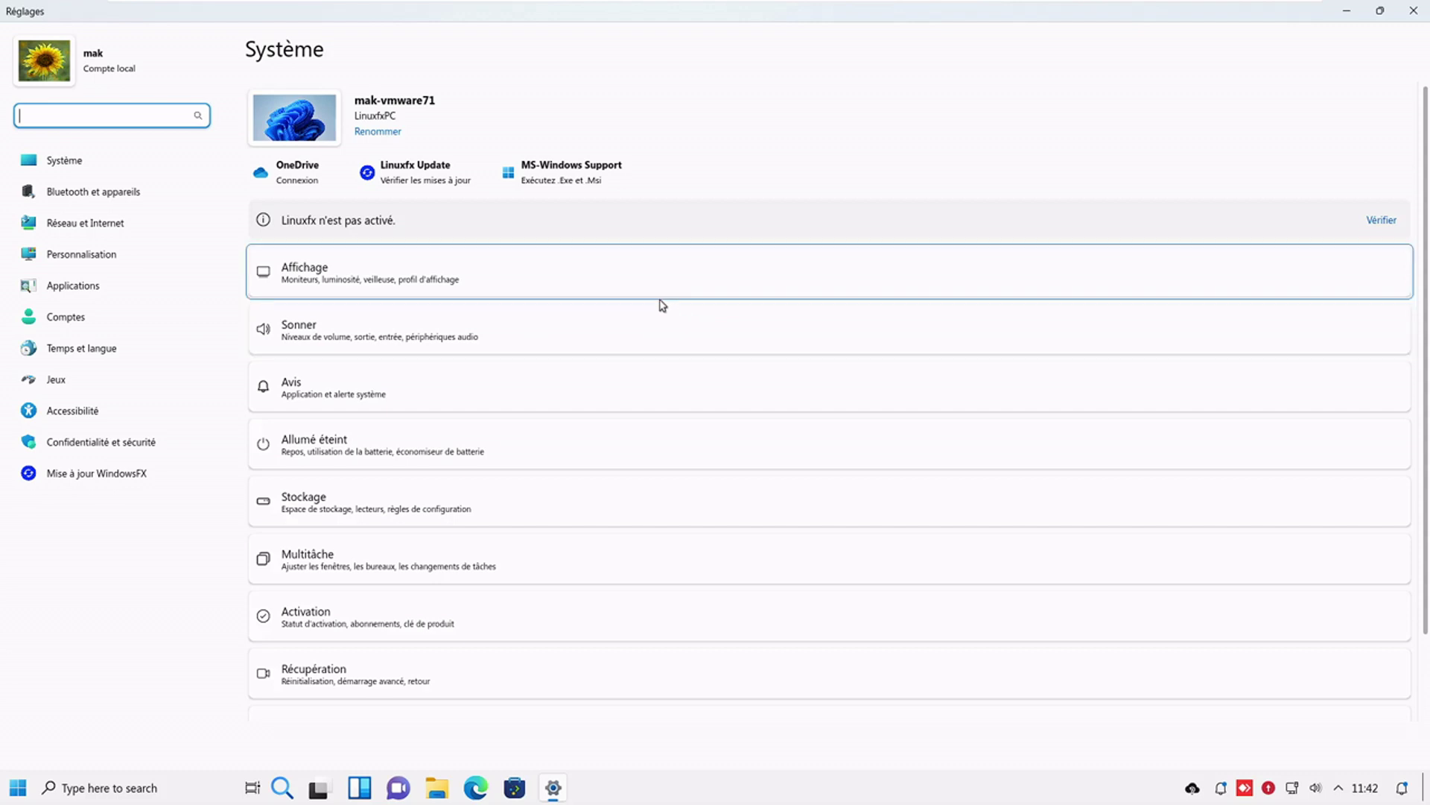
# Review the Affichage settings, including Effets de bureau, Gamma, Couleur de nuit and Configuration de l'affichage, and close their window.
pyautogui.click(444, 293)
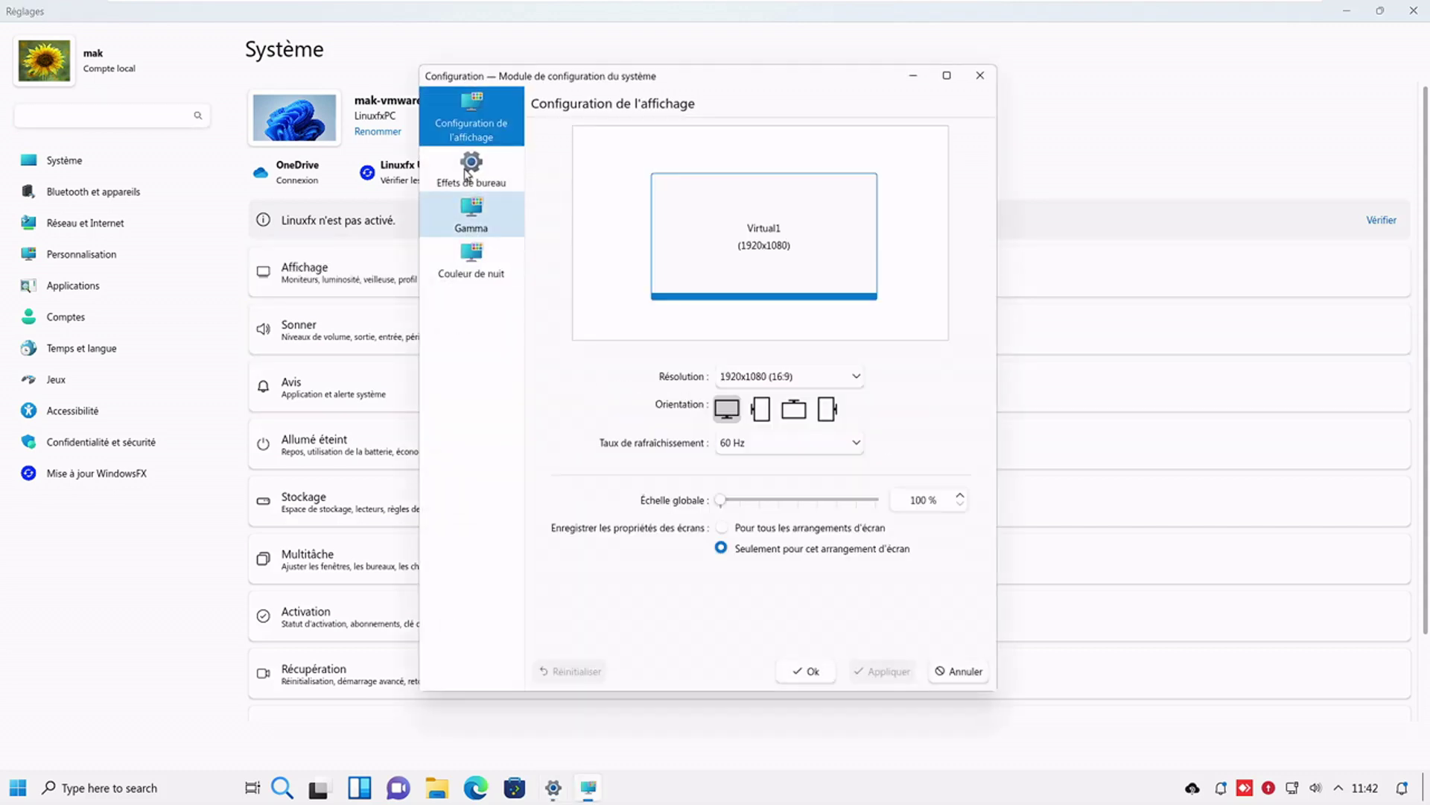
pyautogui.click(467, 174)
pyautogui.click(459, 212)
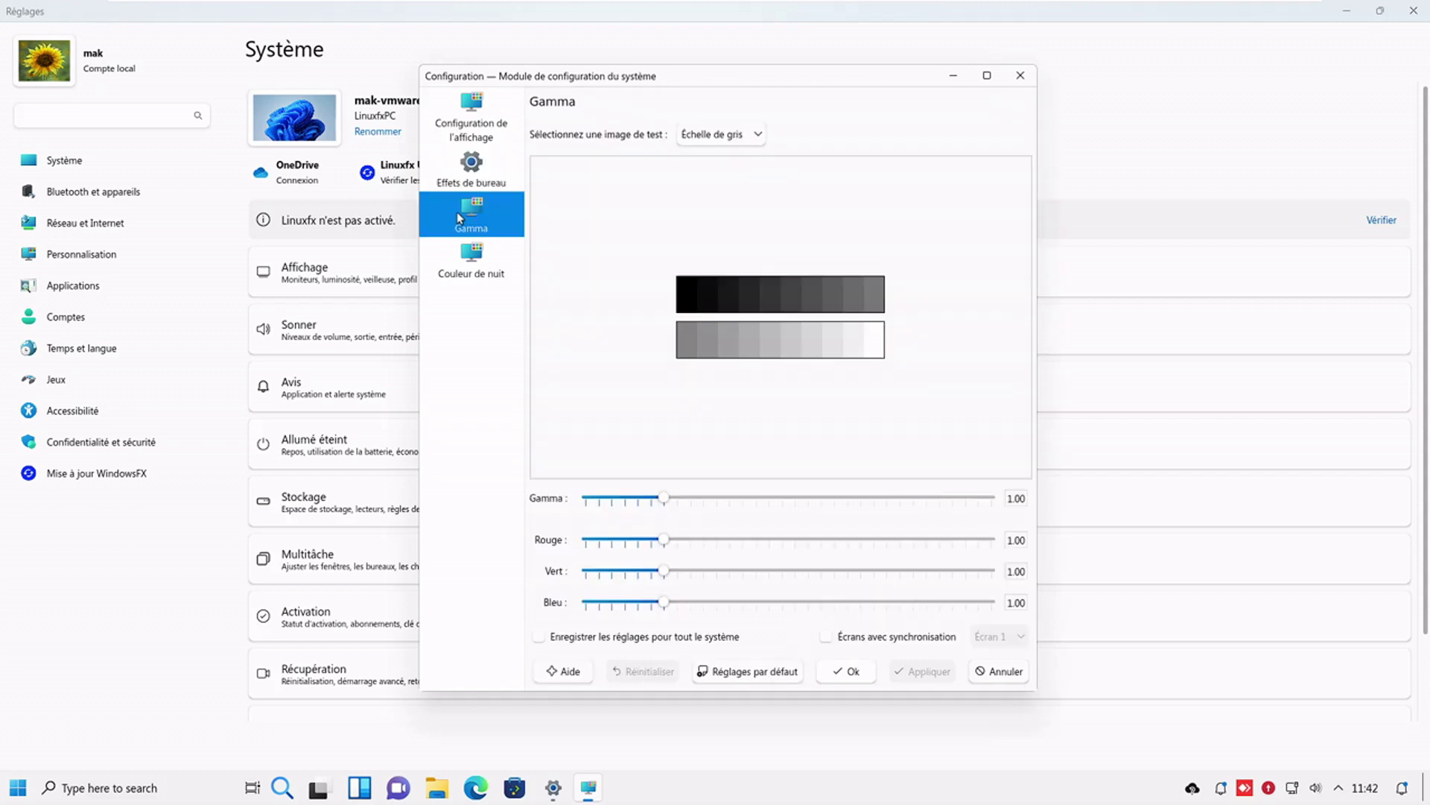
pyautogui.click(463, 271)
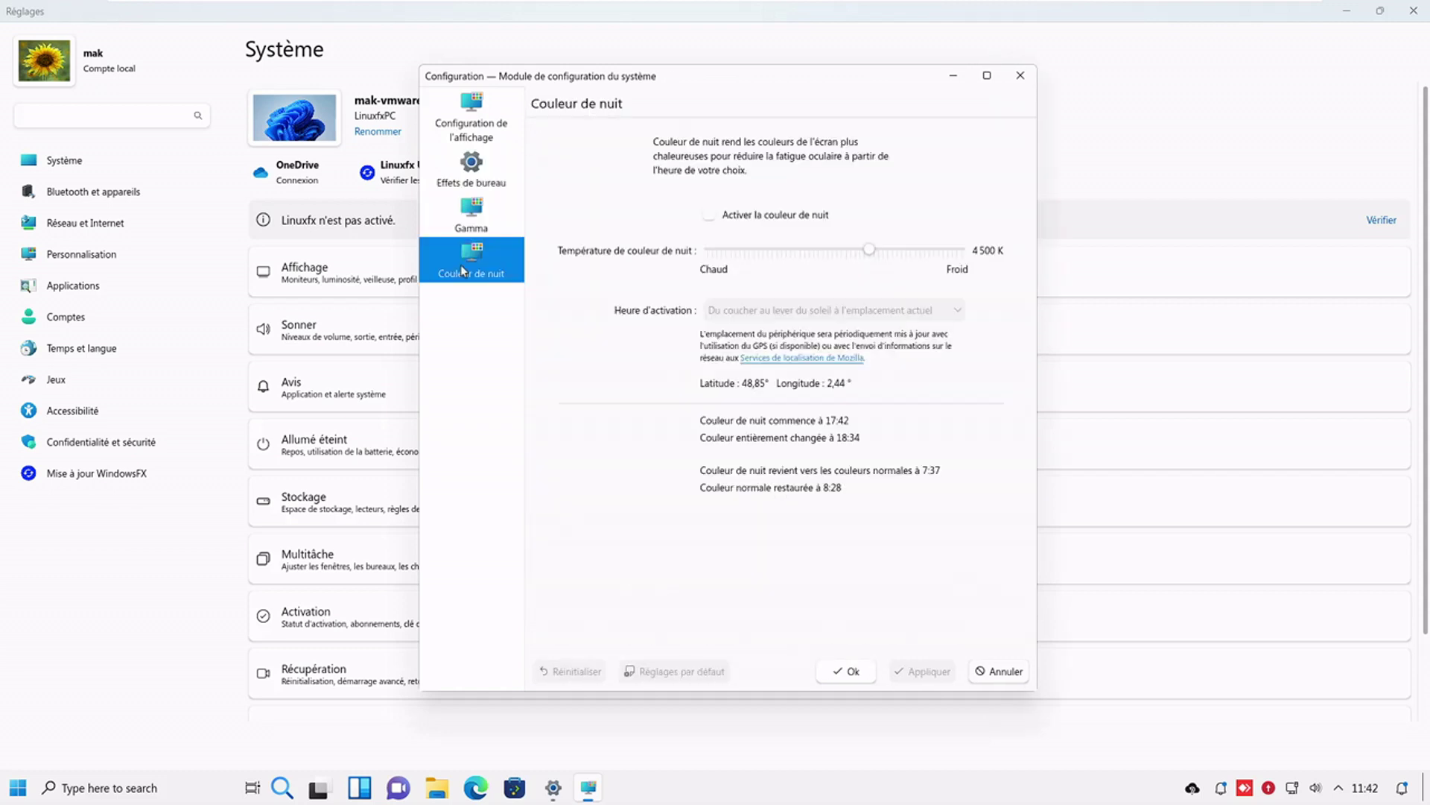
pyautogui.click(462, 223)
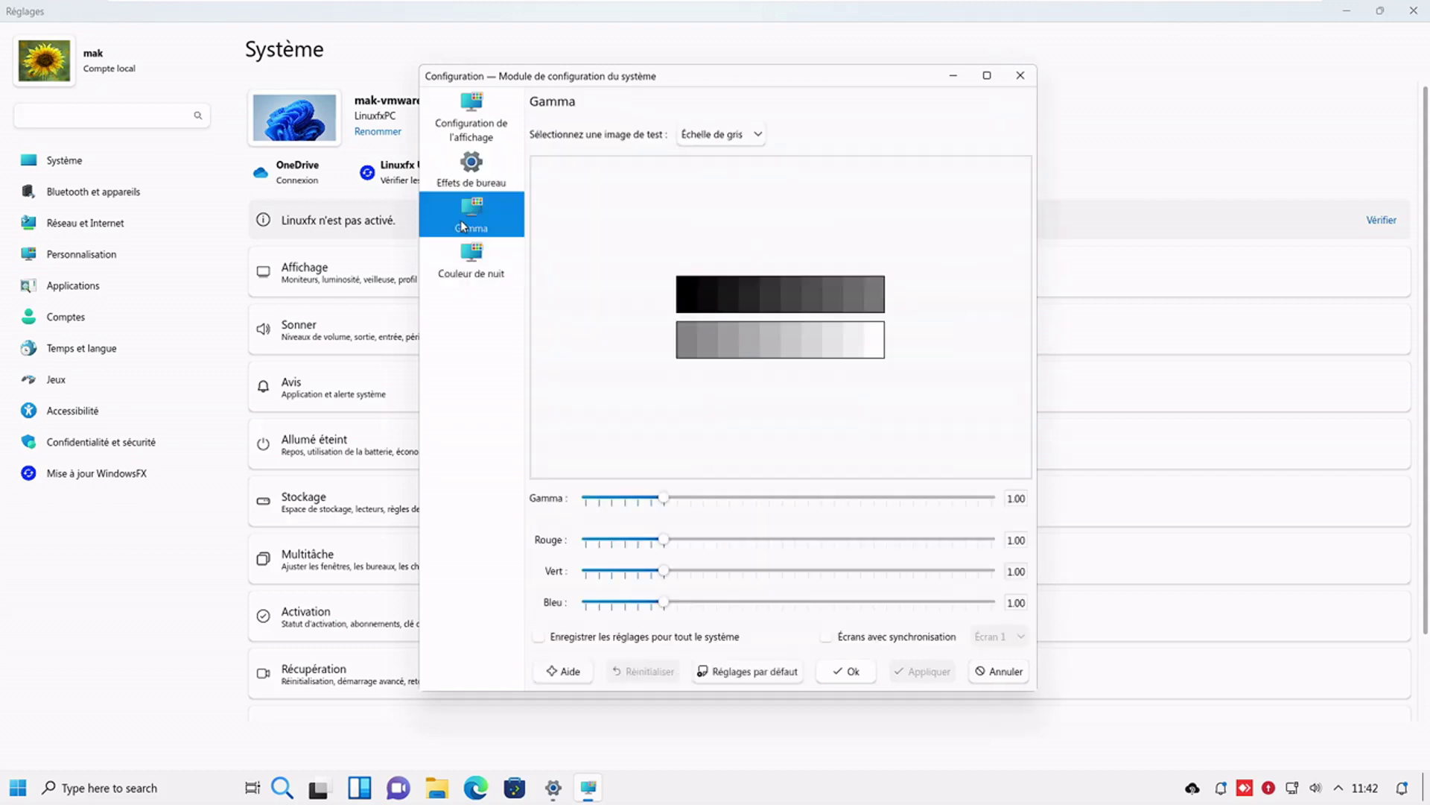
pyautogui.click(469, 171)
pyautogui.click(474, 126)
pyautogui.click(1014, 76)
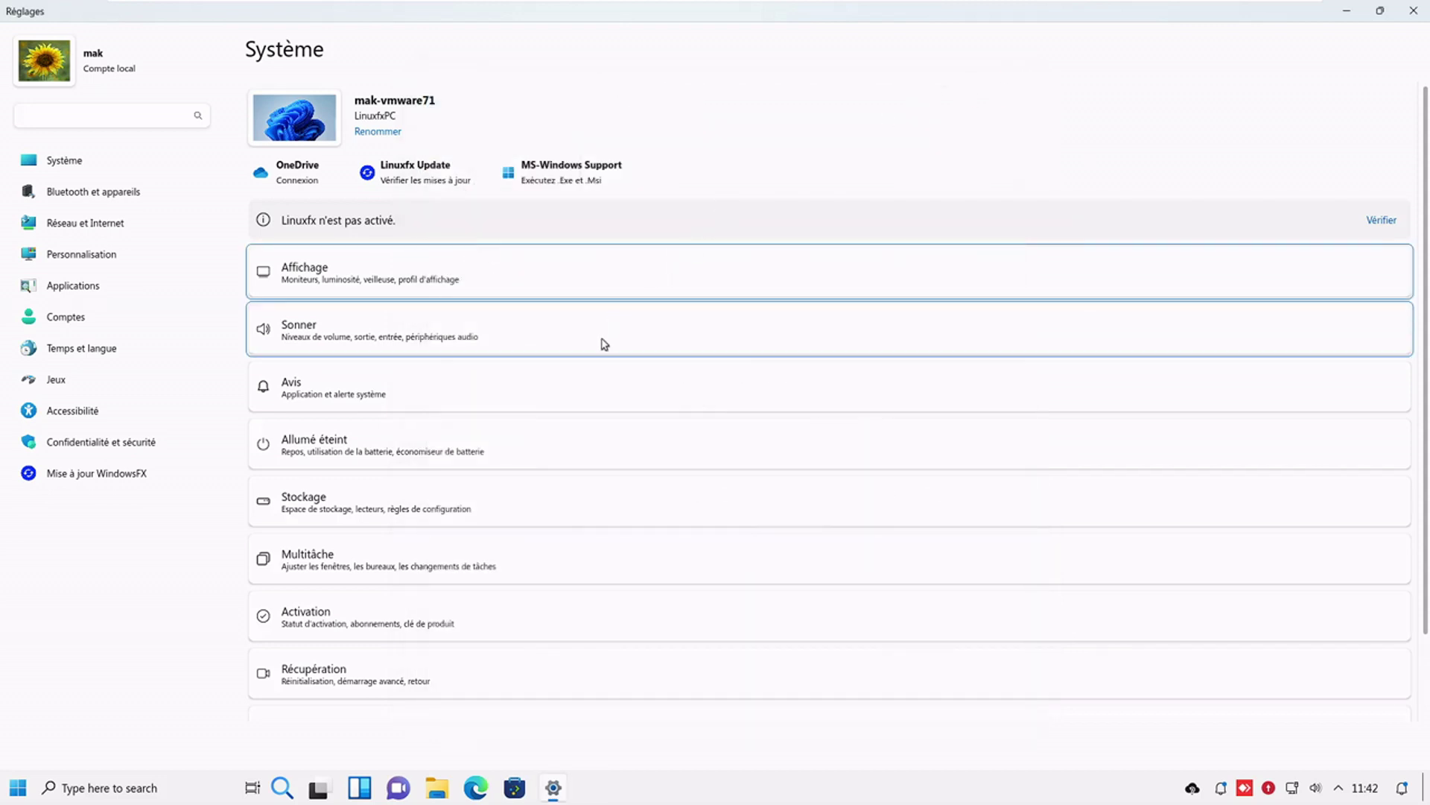
# Open the partition manager from the Stockage settings, authenticate with the administrator password and maximize its window.
pyautogui.click(543, 509)
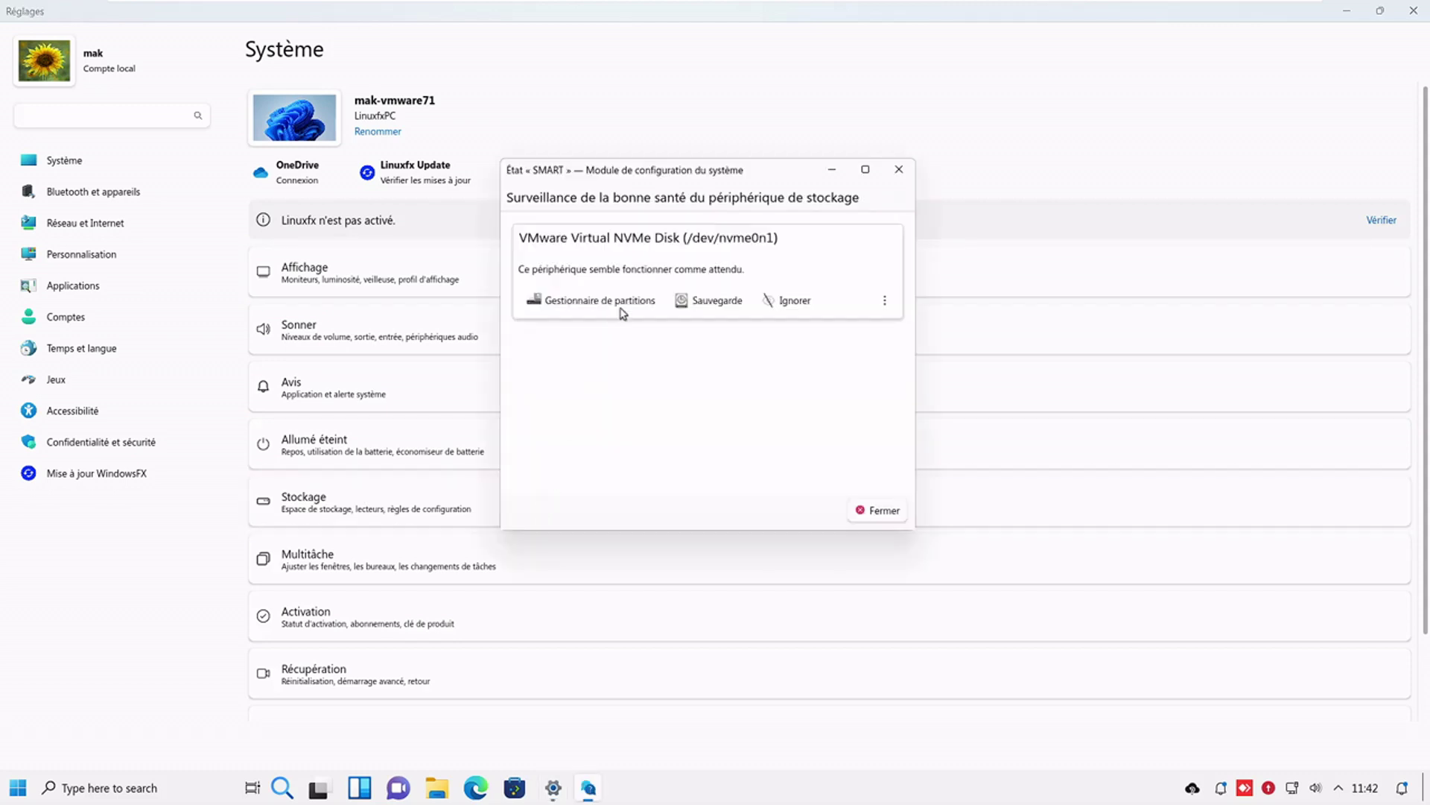
pyautogui.click(624, 306)
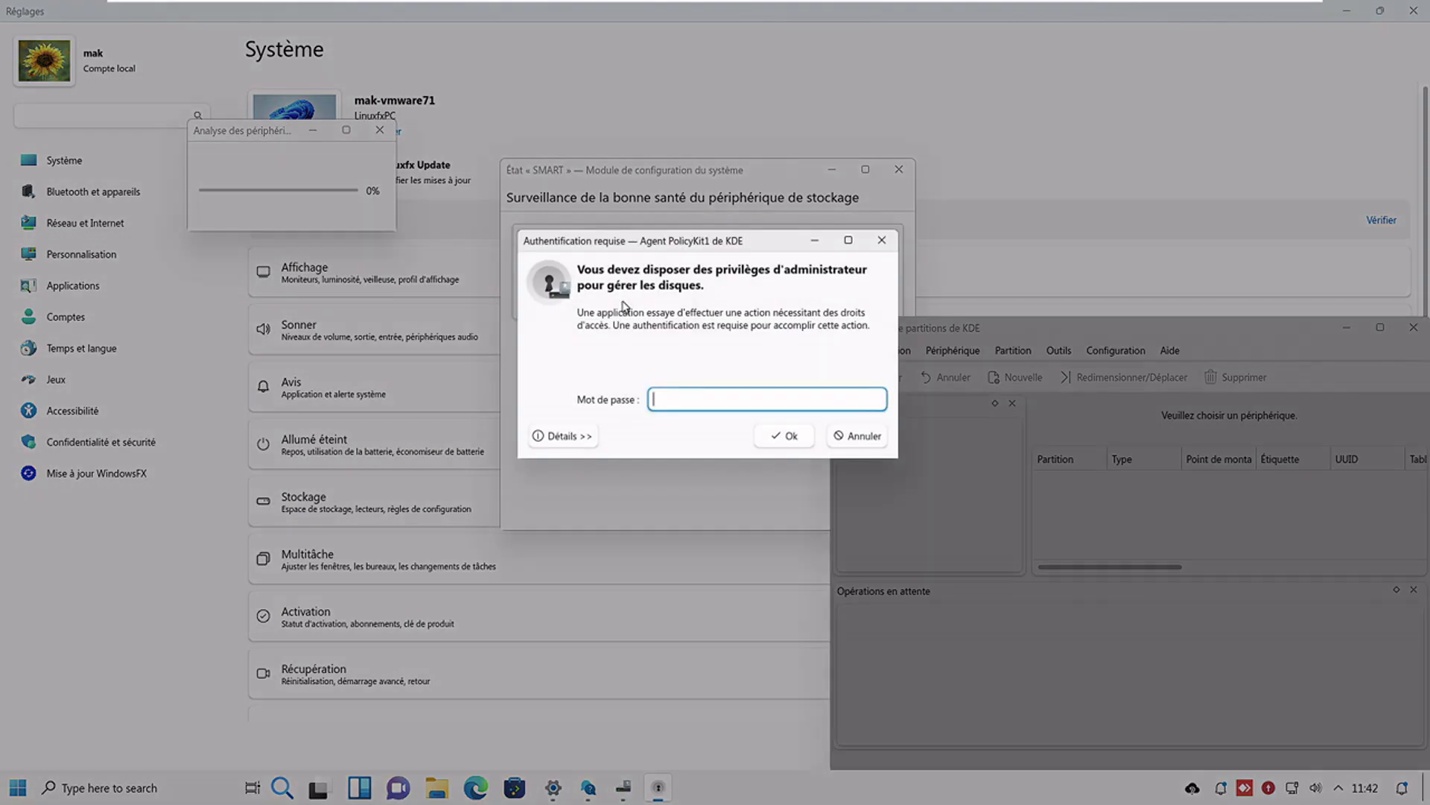
pyautogui.hotkey('ctrl', 'v')
pyautogui.click(806, 443)
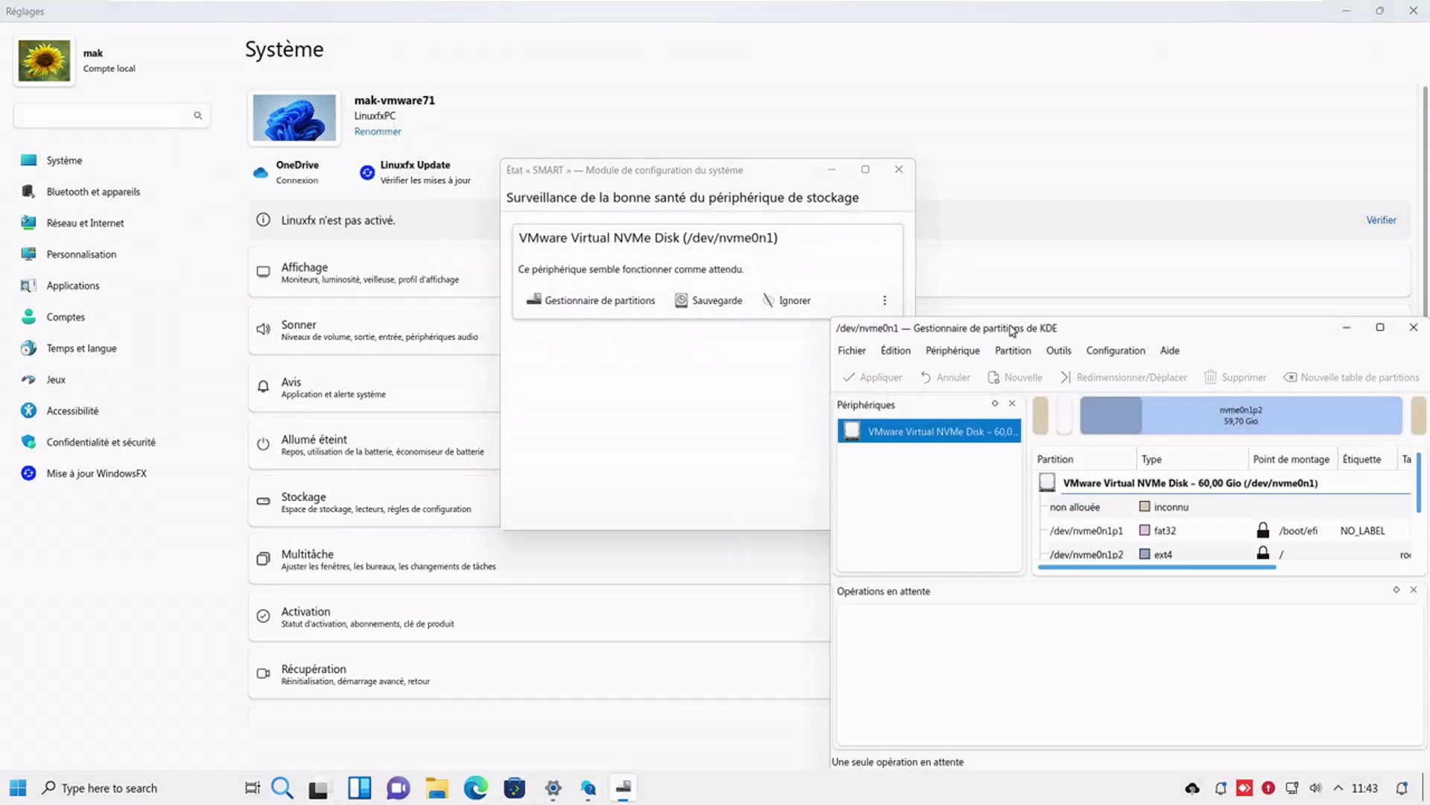
pyautogui.click(997, 233)
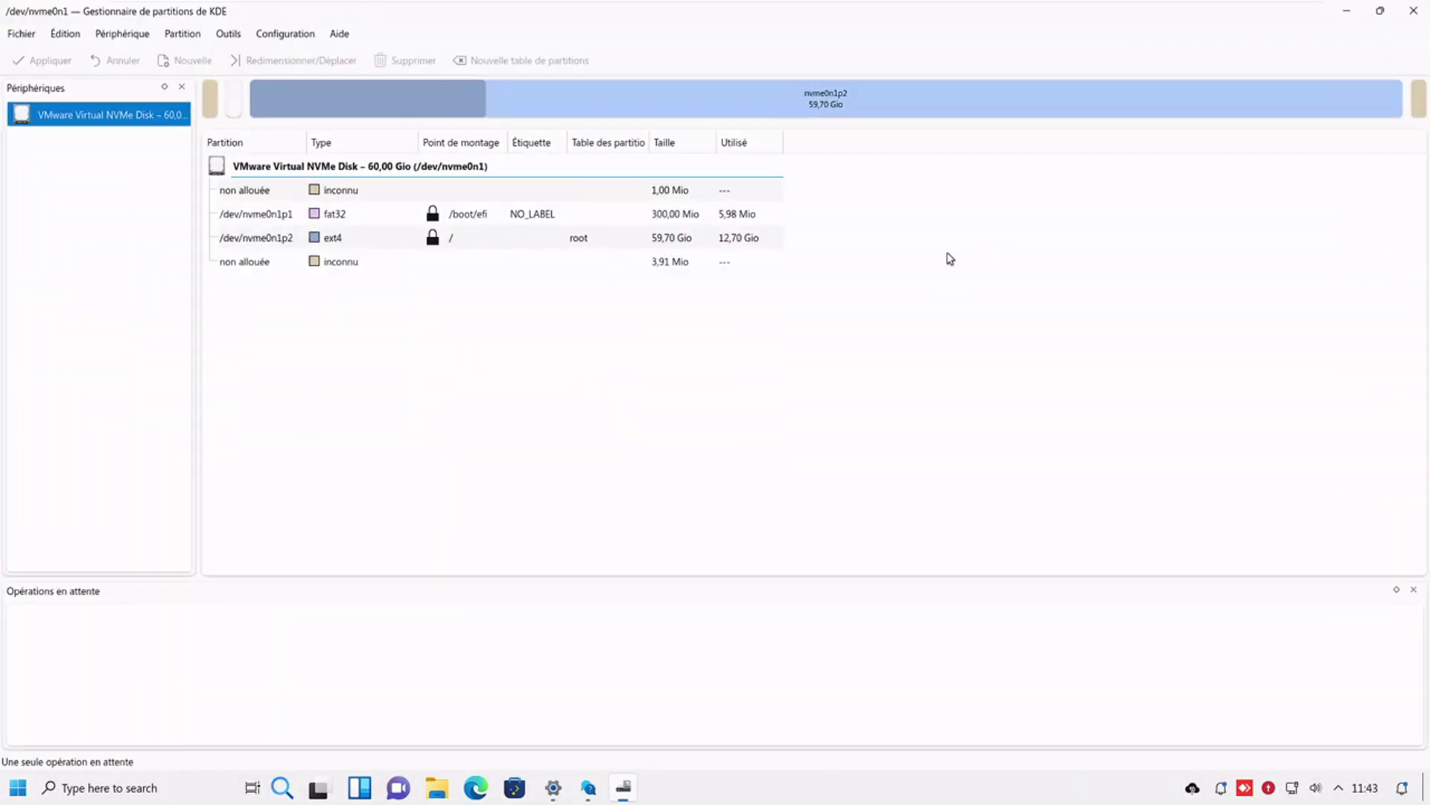
# Inspect the ext4 and fat32 partitions and the Outils, Périphérique and Édition commands, and close the partition manager.
pyautogui.click(362, 239)
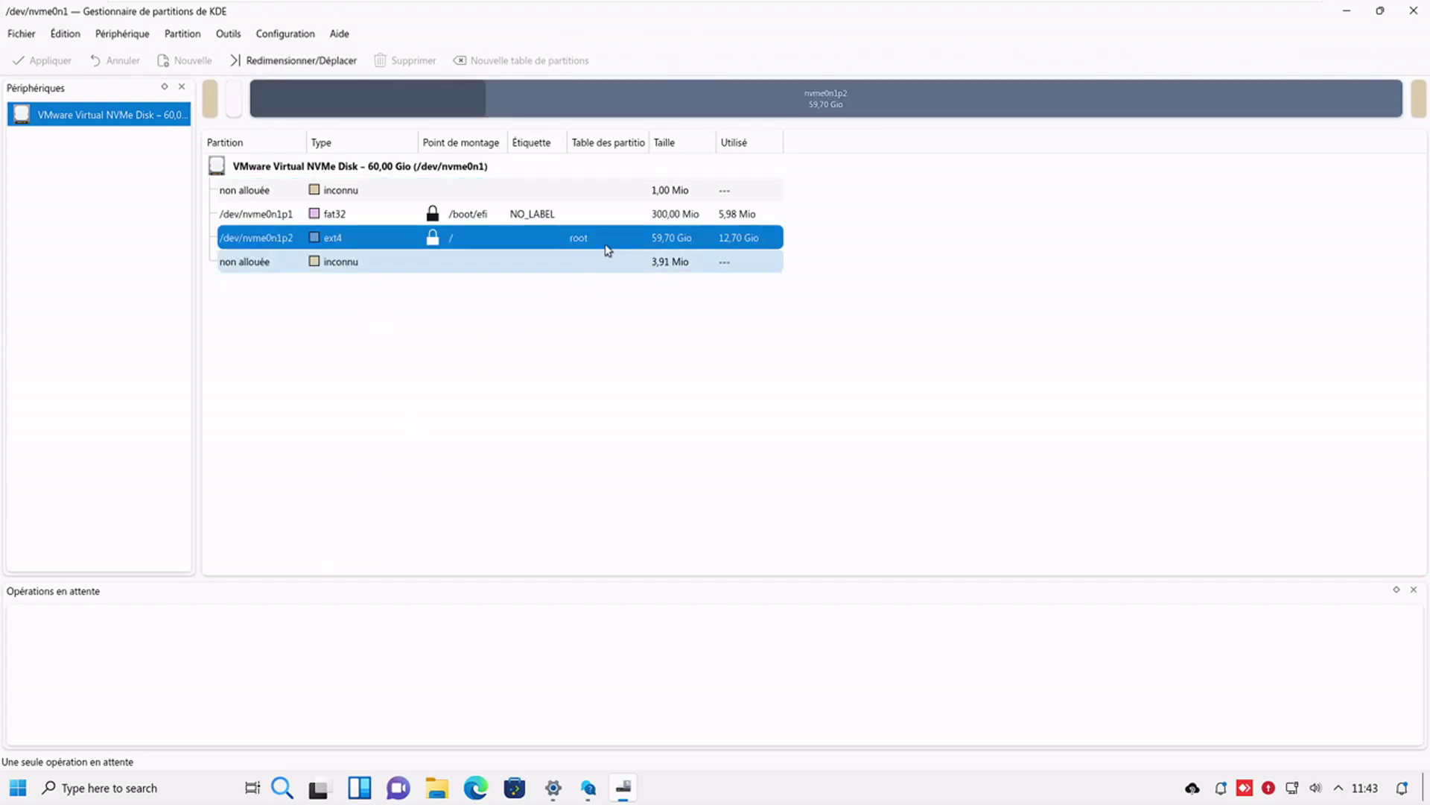
pyautogui.click(597, 216)
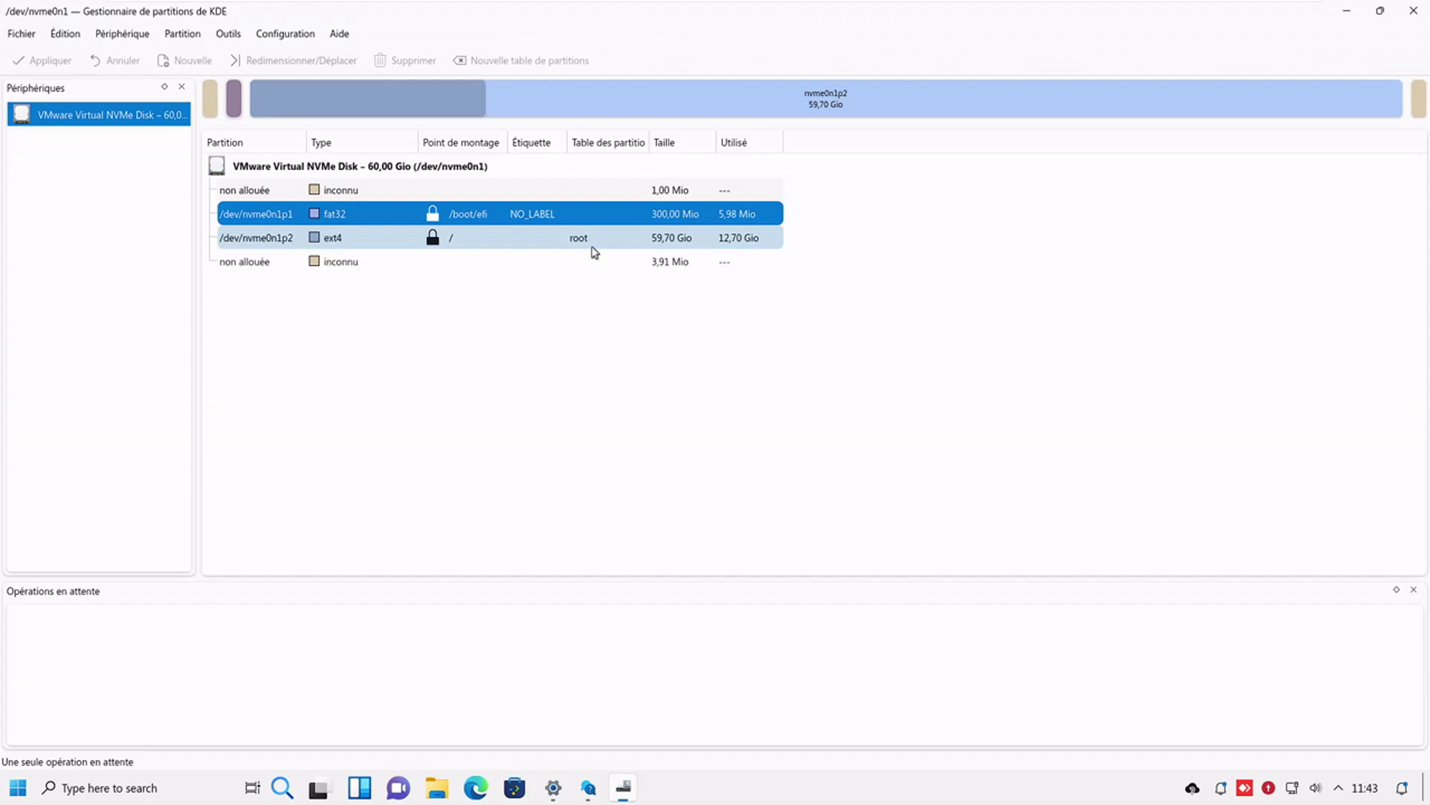
pyautogui.click(228, 36)
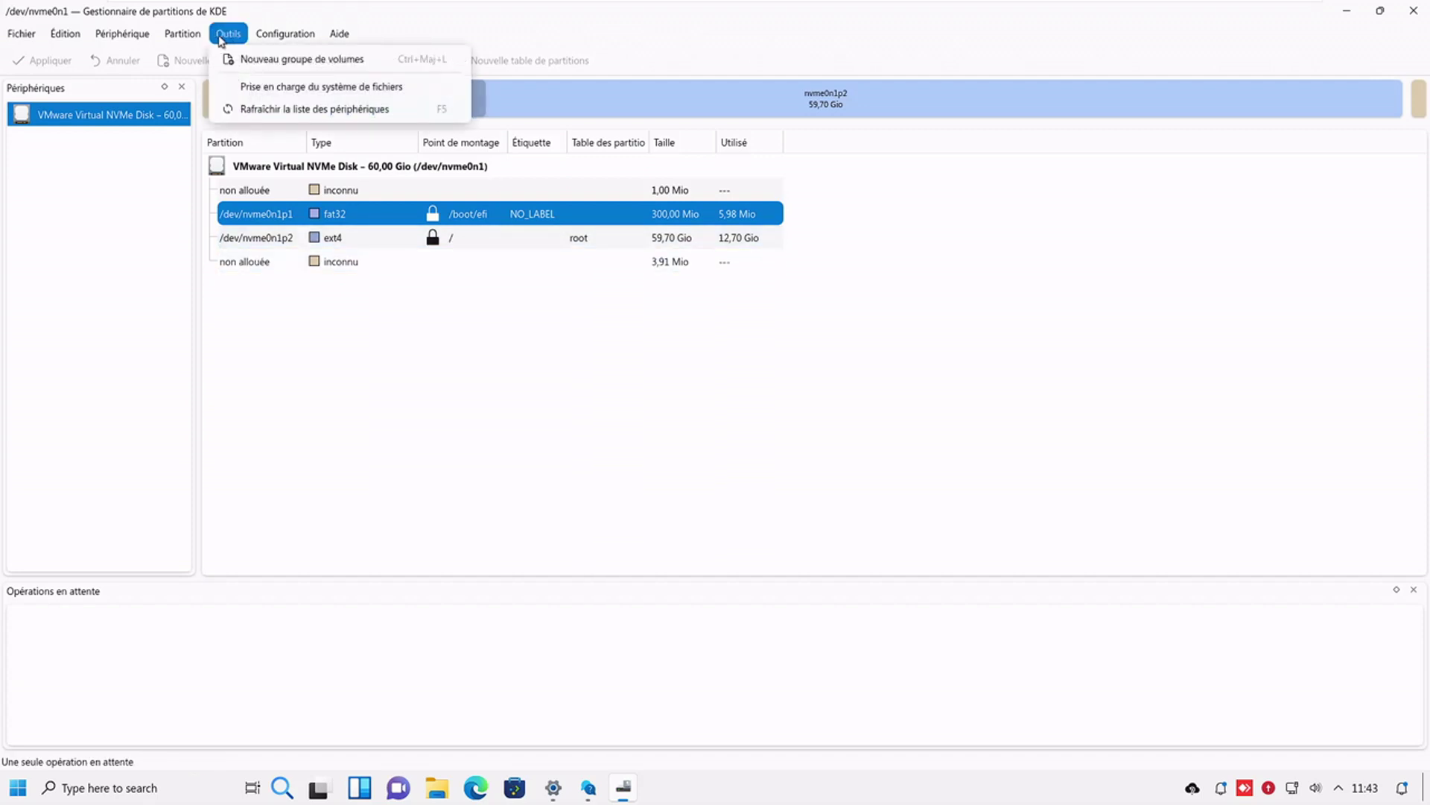
pyautogui.moveTo(180, 40)
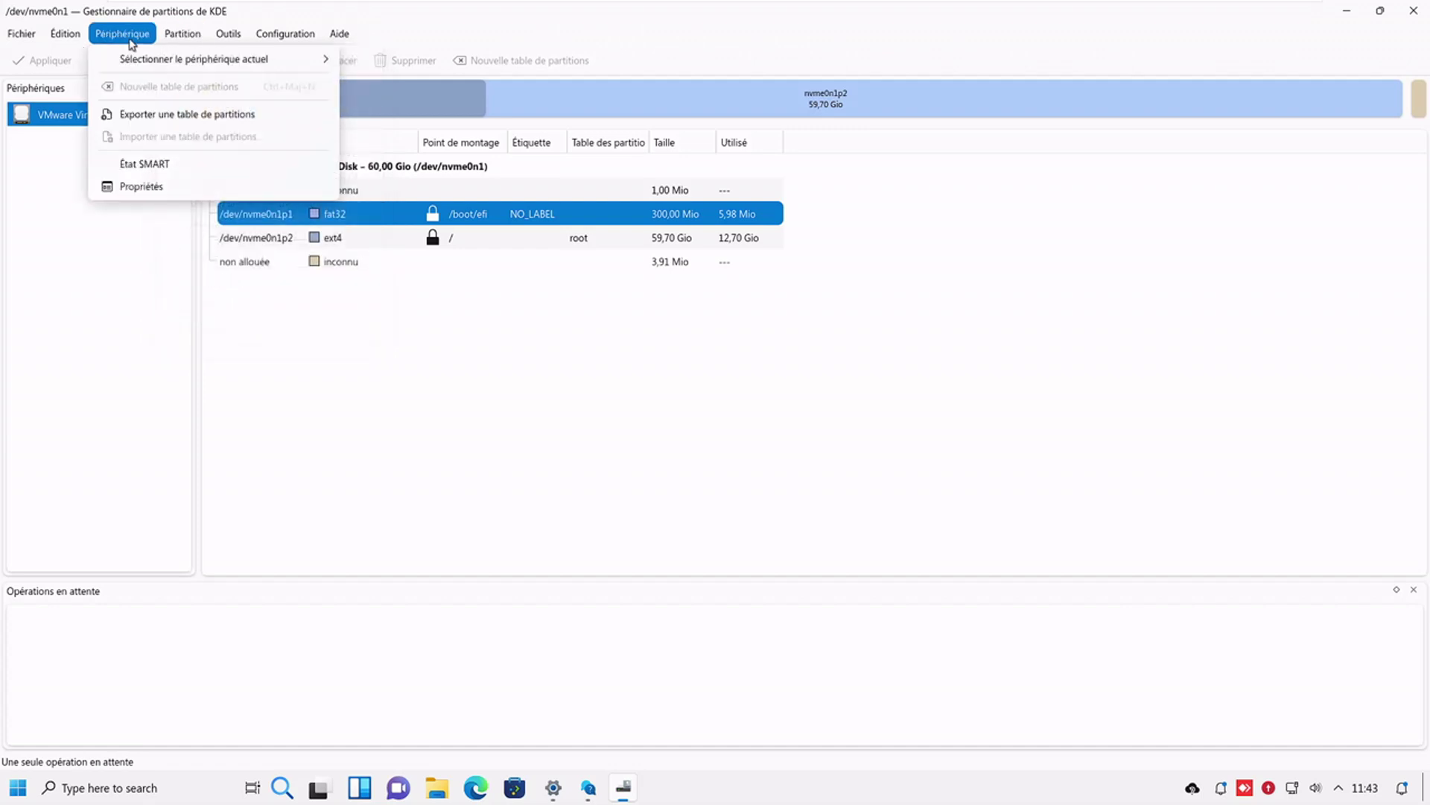
pyautogui.moveTo(71, 39)
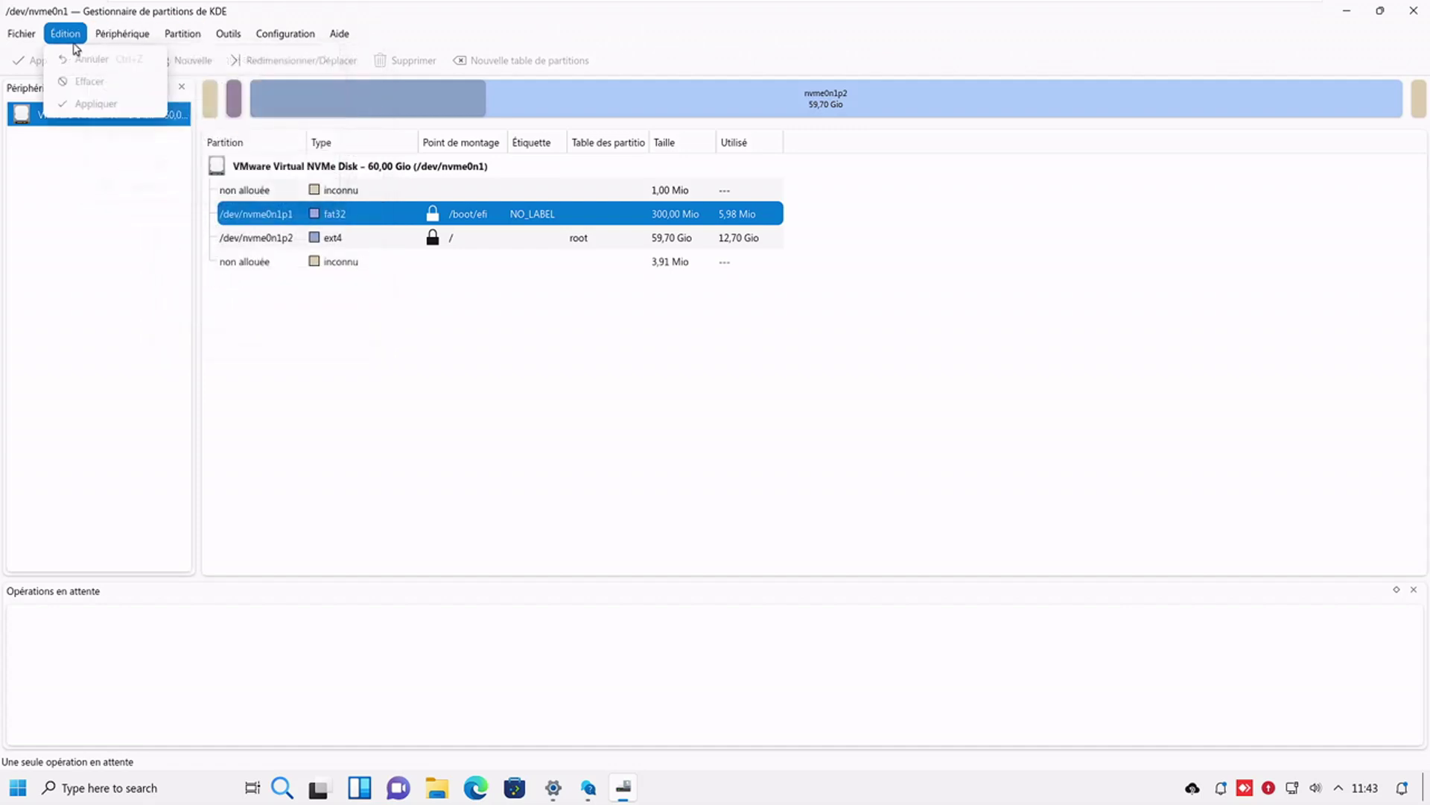
pyautogui.click(1413, 10)
# View the Sauvegardes settings from the disk health window and again through Récupération, cancelling without changes.
pyautogui.click(704, 301)
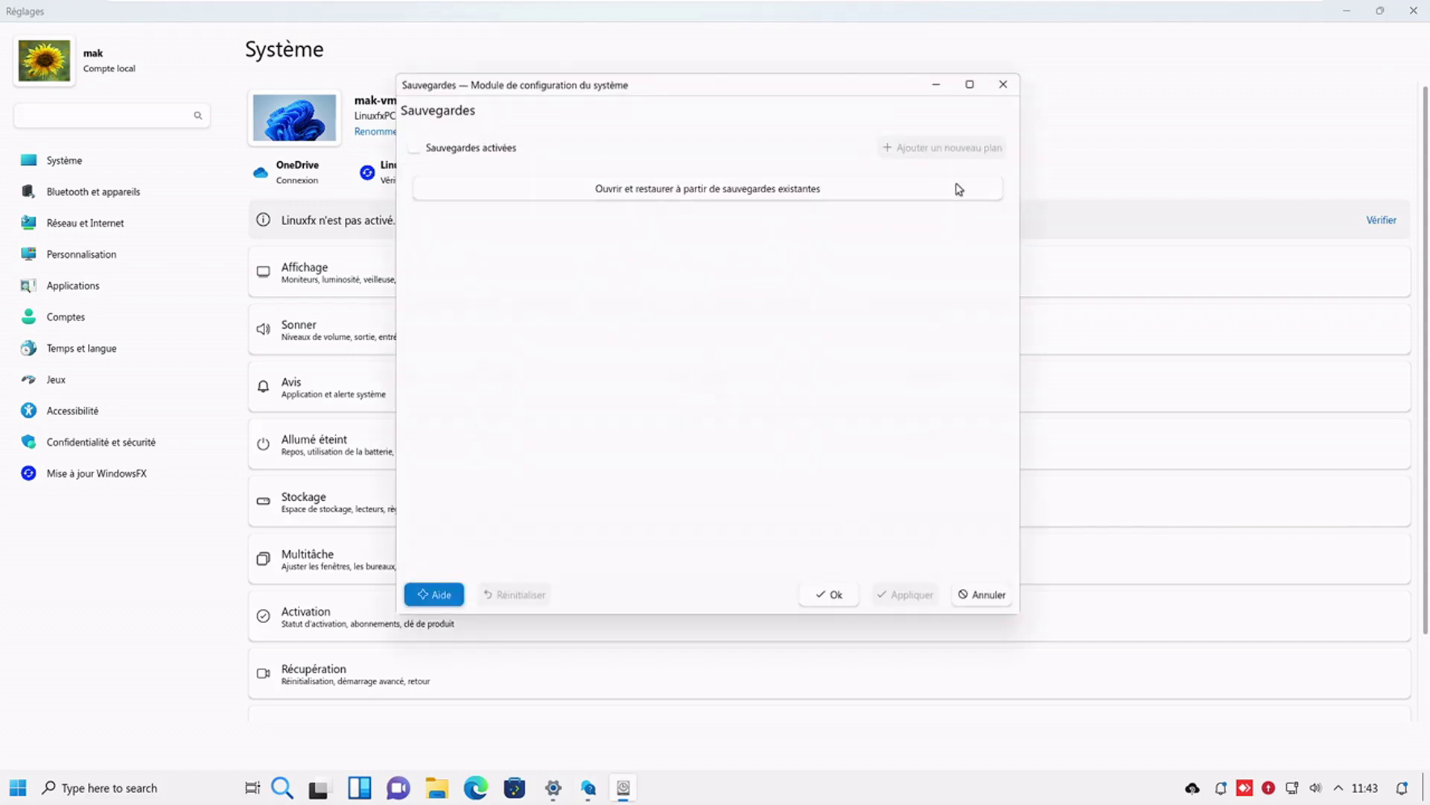
pyautogui.click(982, 594)
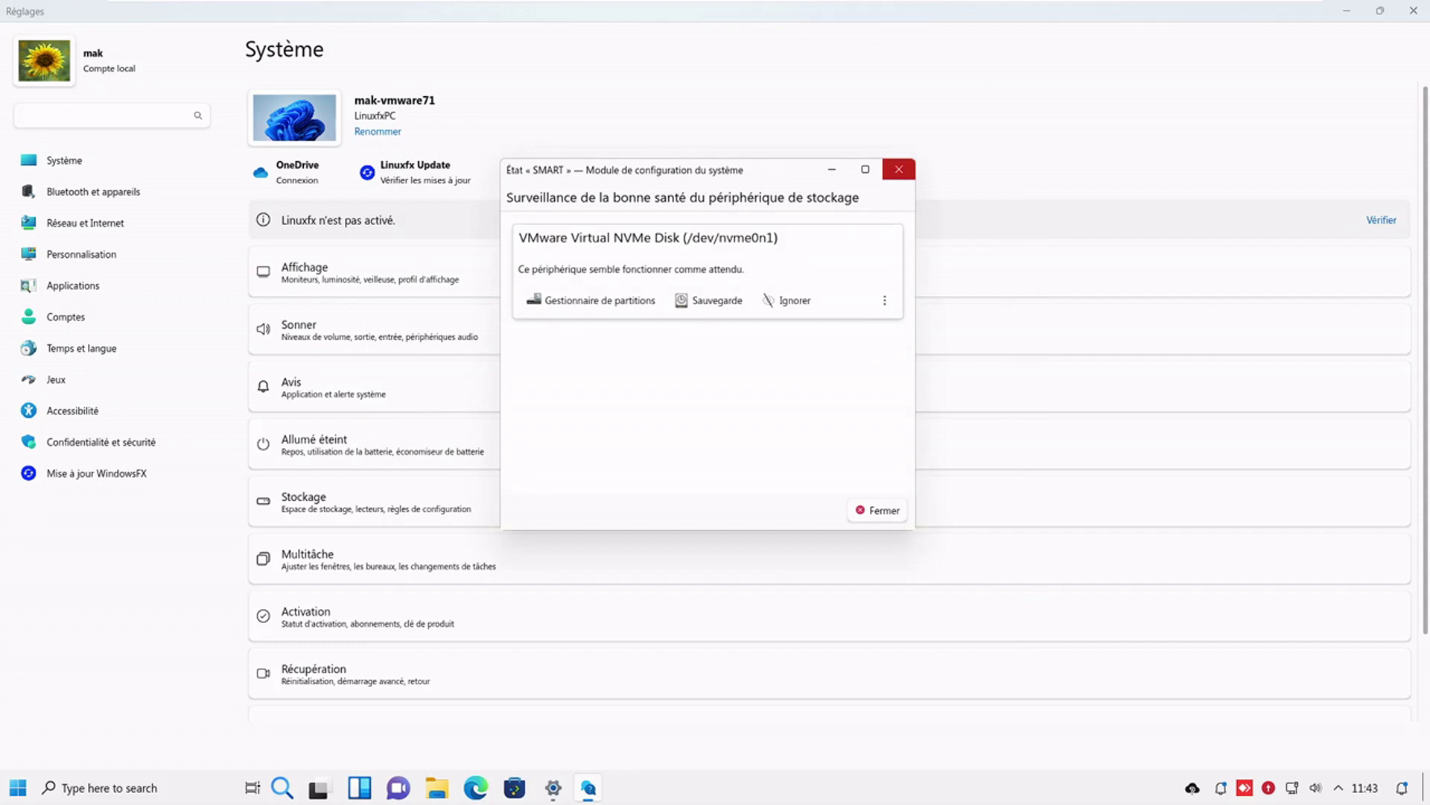
pyautogui.click(900, 166)
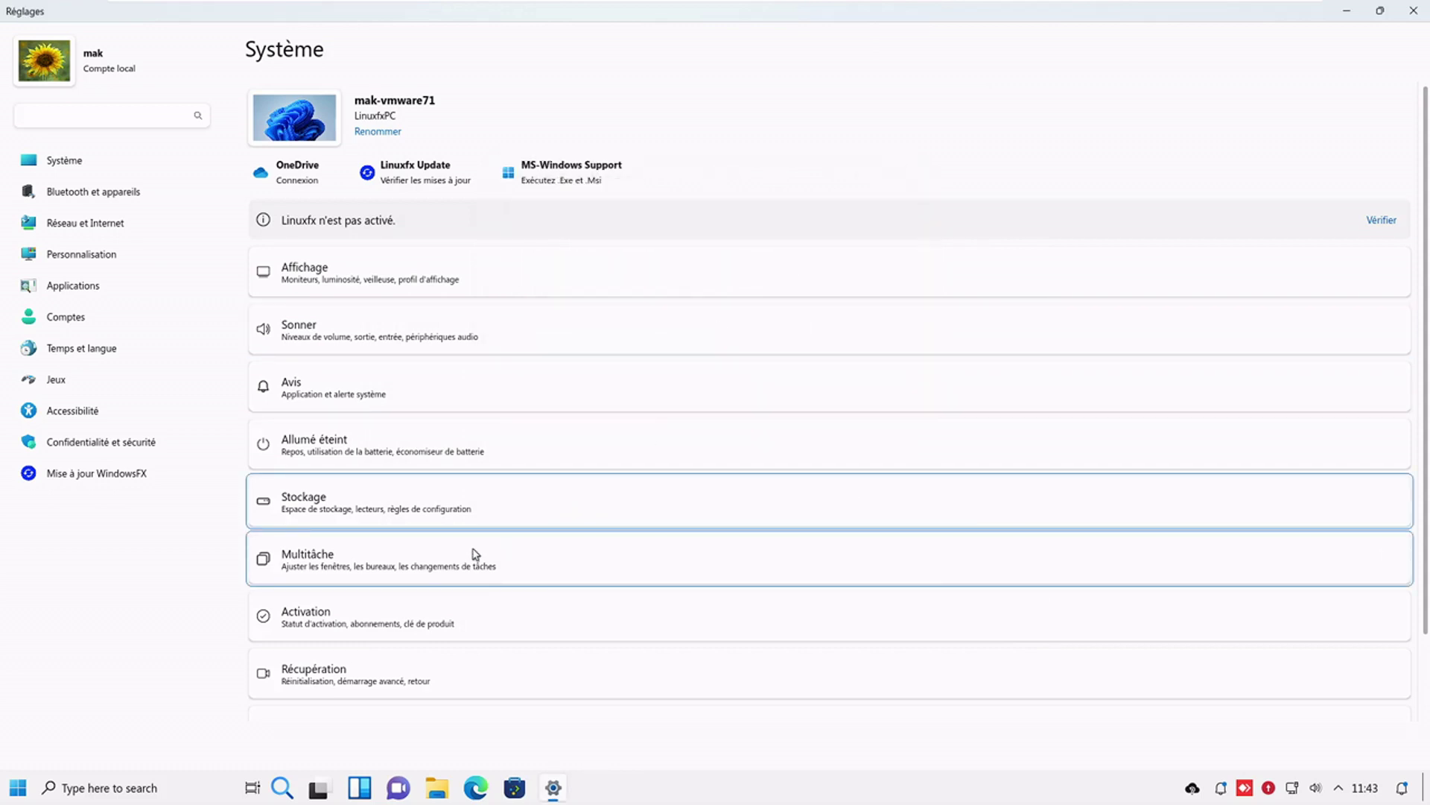
pyautogui.click(475, 697)
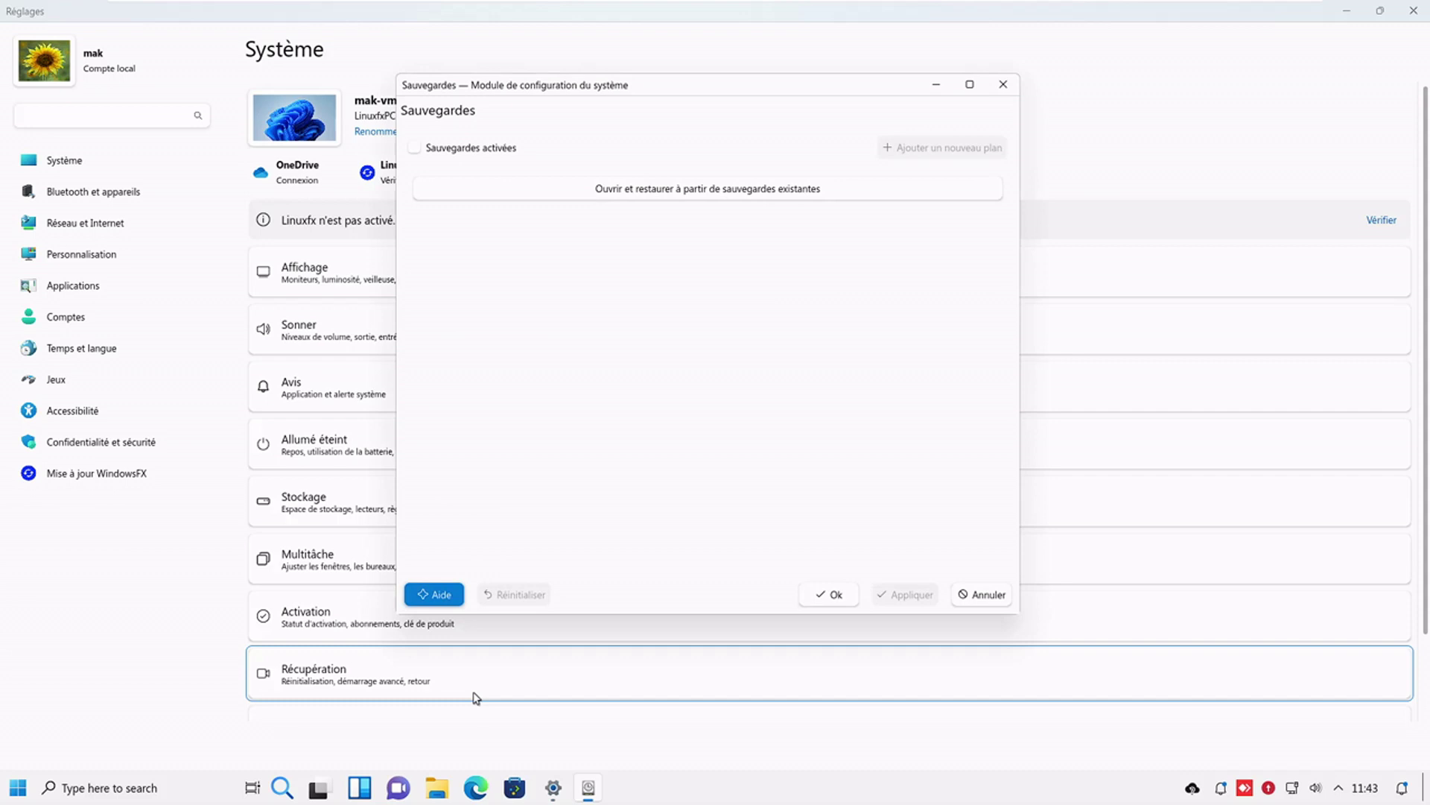
pyautogui.click(976, 596)
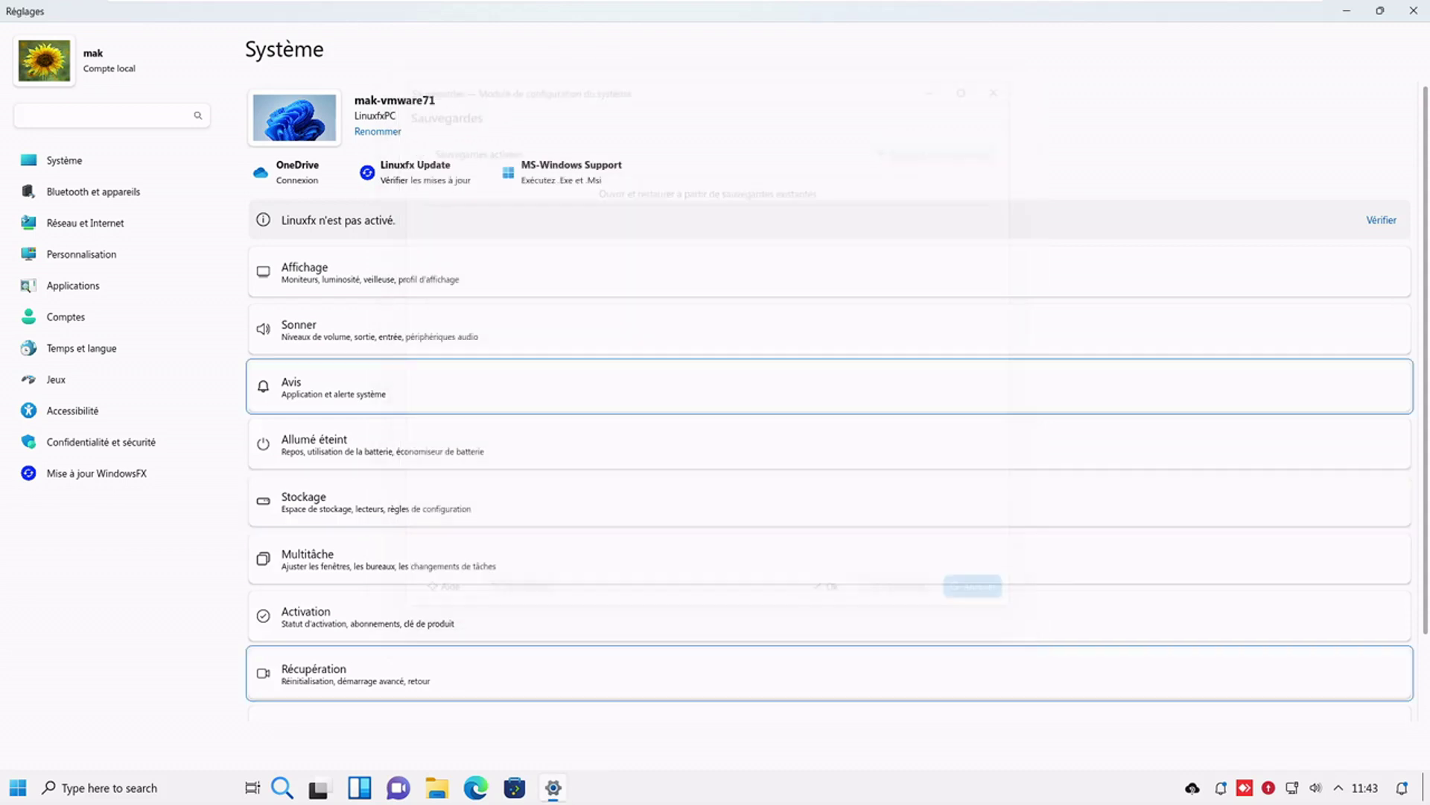
# View the wired connection's Ethernet settings under Réseau et Internet and cancel without changes.
pyautogui.click(157, 223)
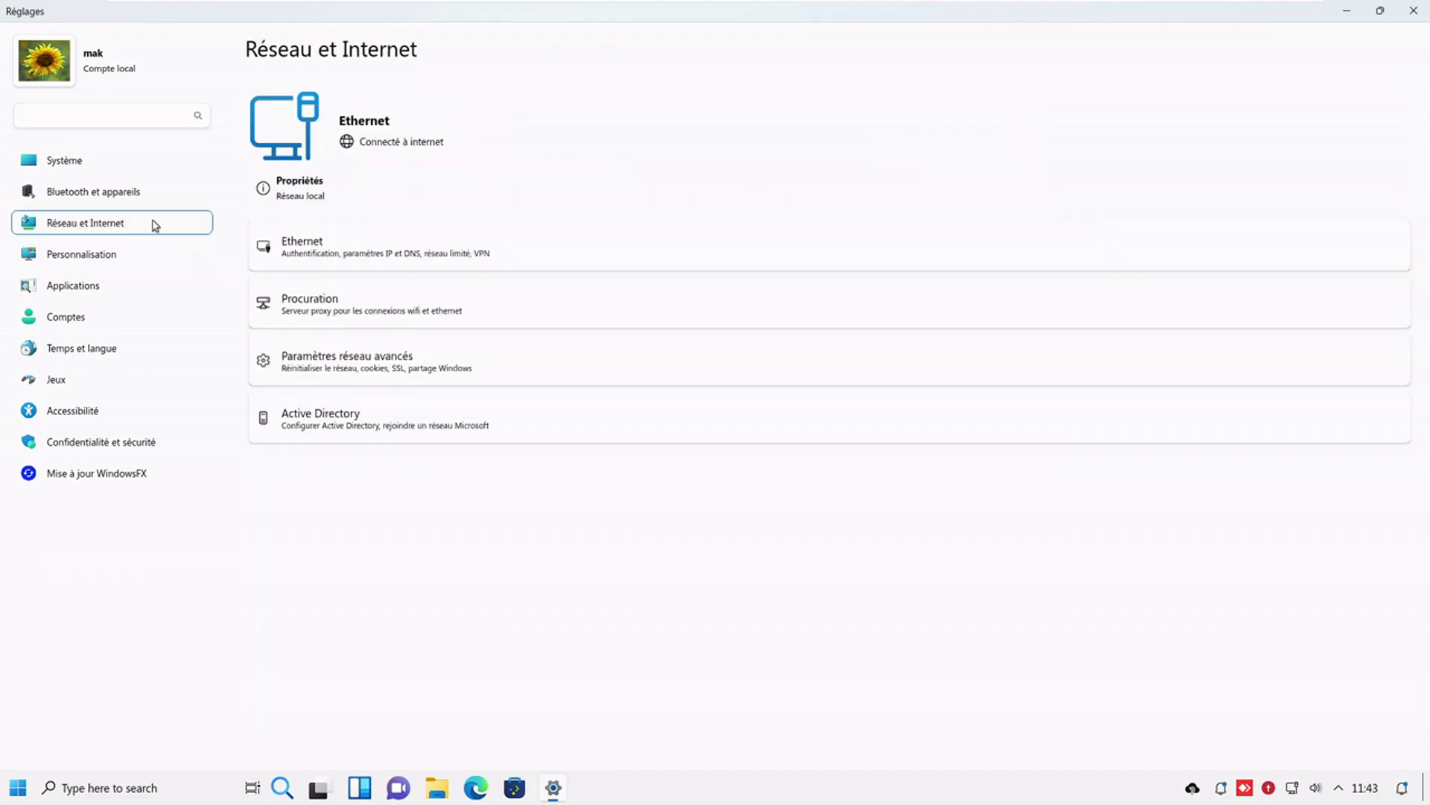
pyautogui.click(434, 260)
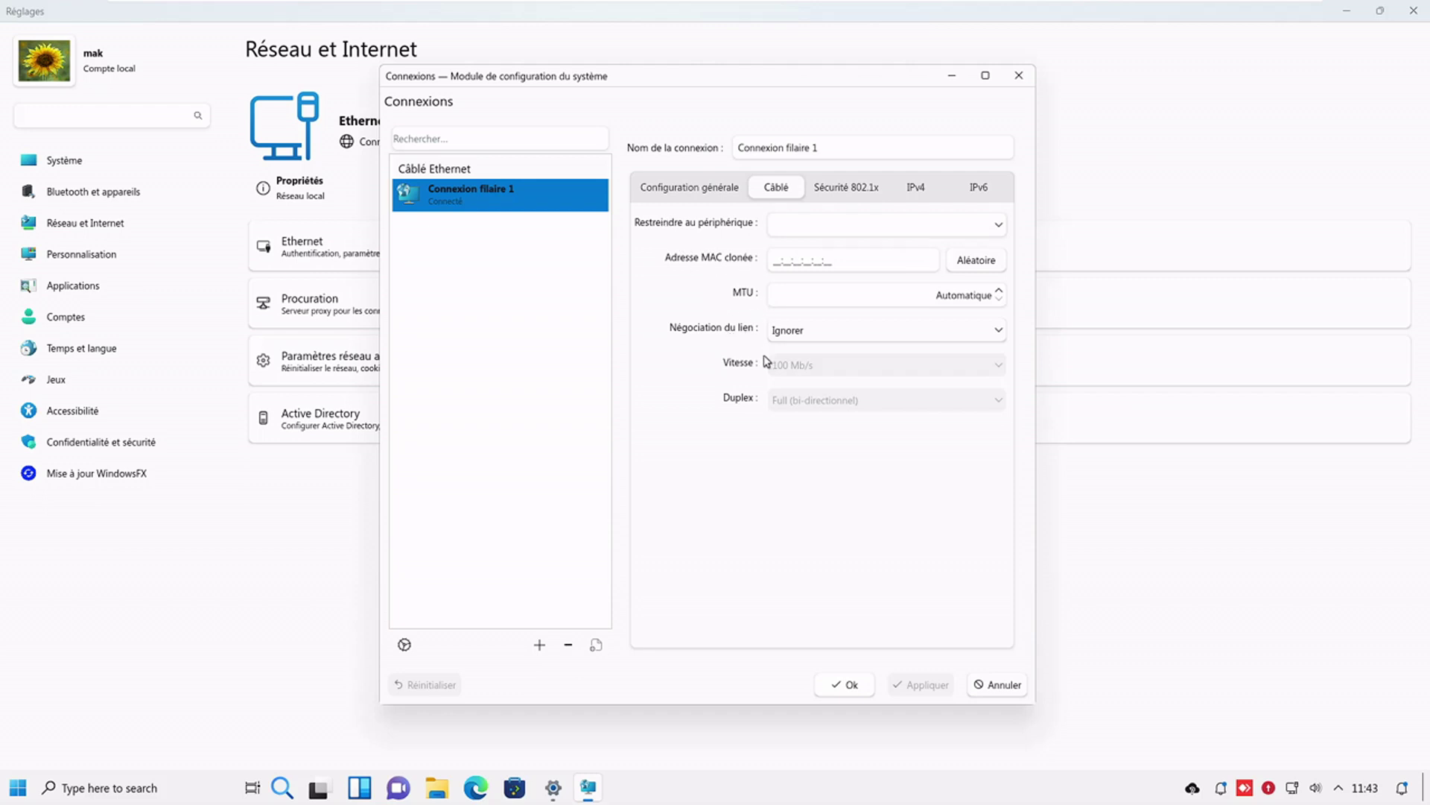
pyautogui.click(999, 684)
# View the installed software through Applications et fonctionnalités and close the Discover window.
pyautogui.click(91, 292)
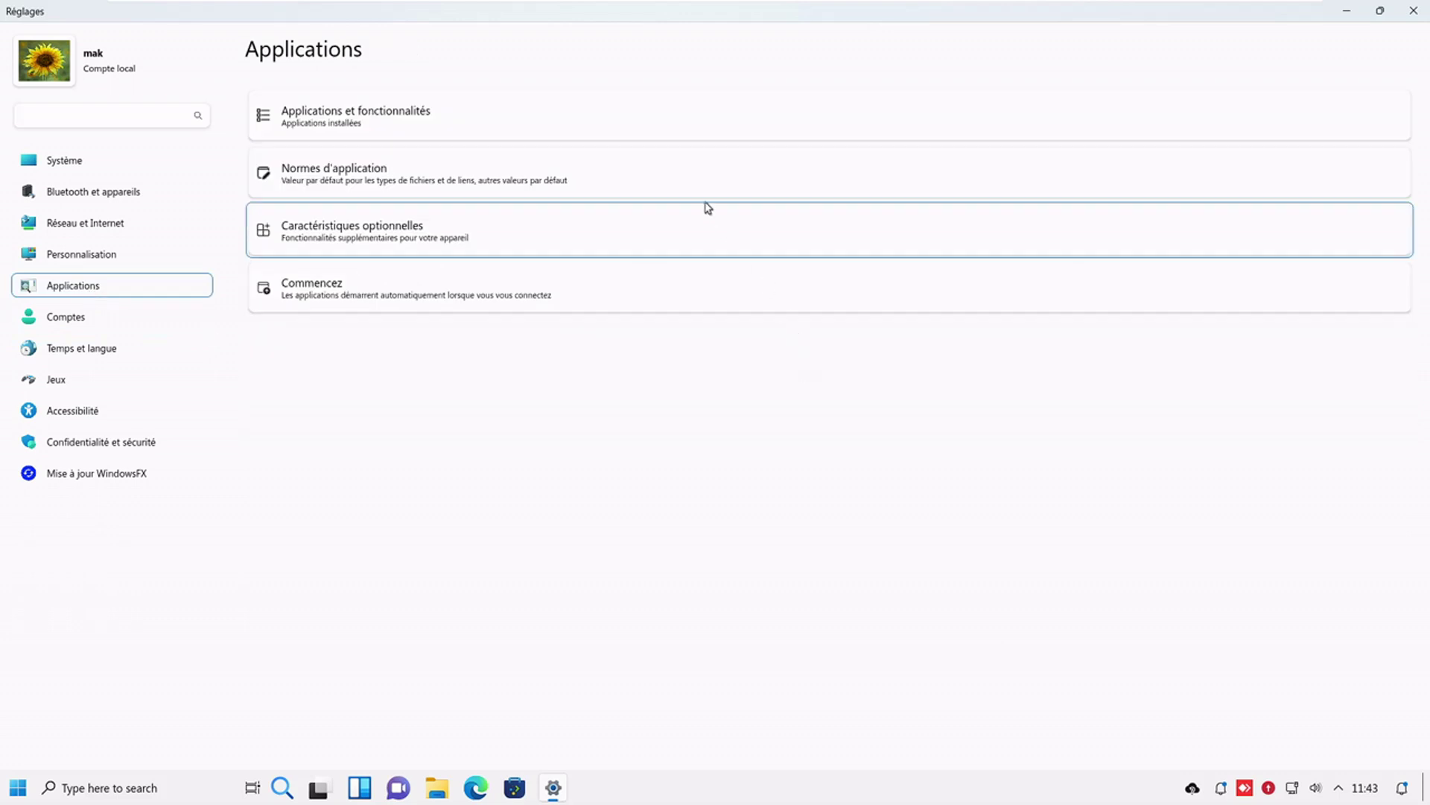
pyautogui.click(677, 119)
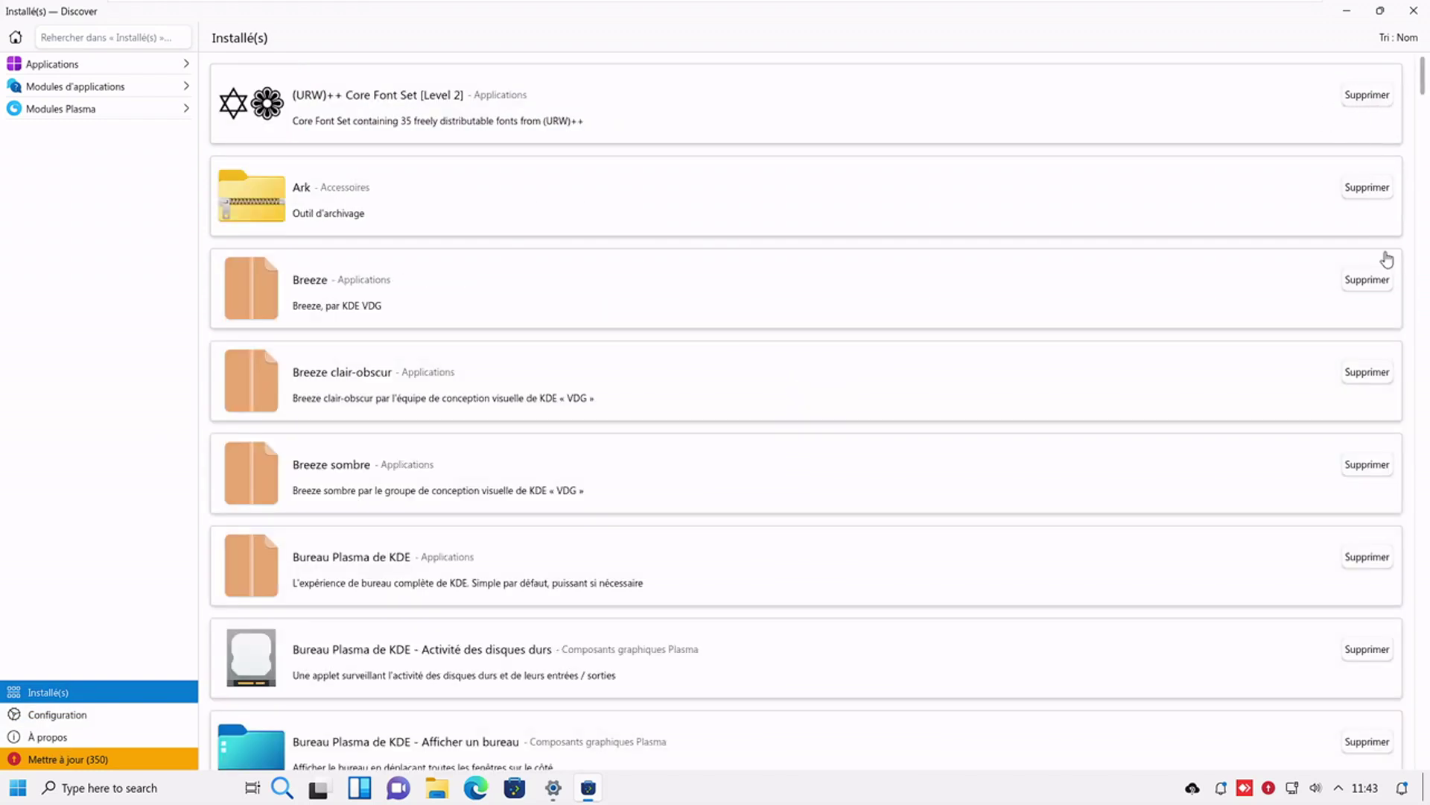
pyautogui.click(1414, 14)
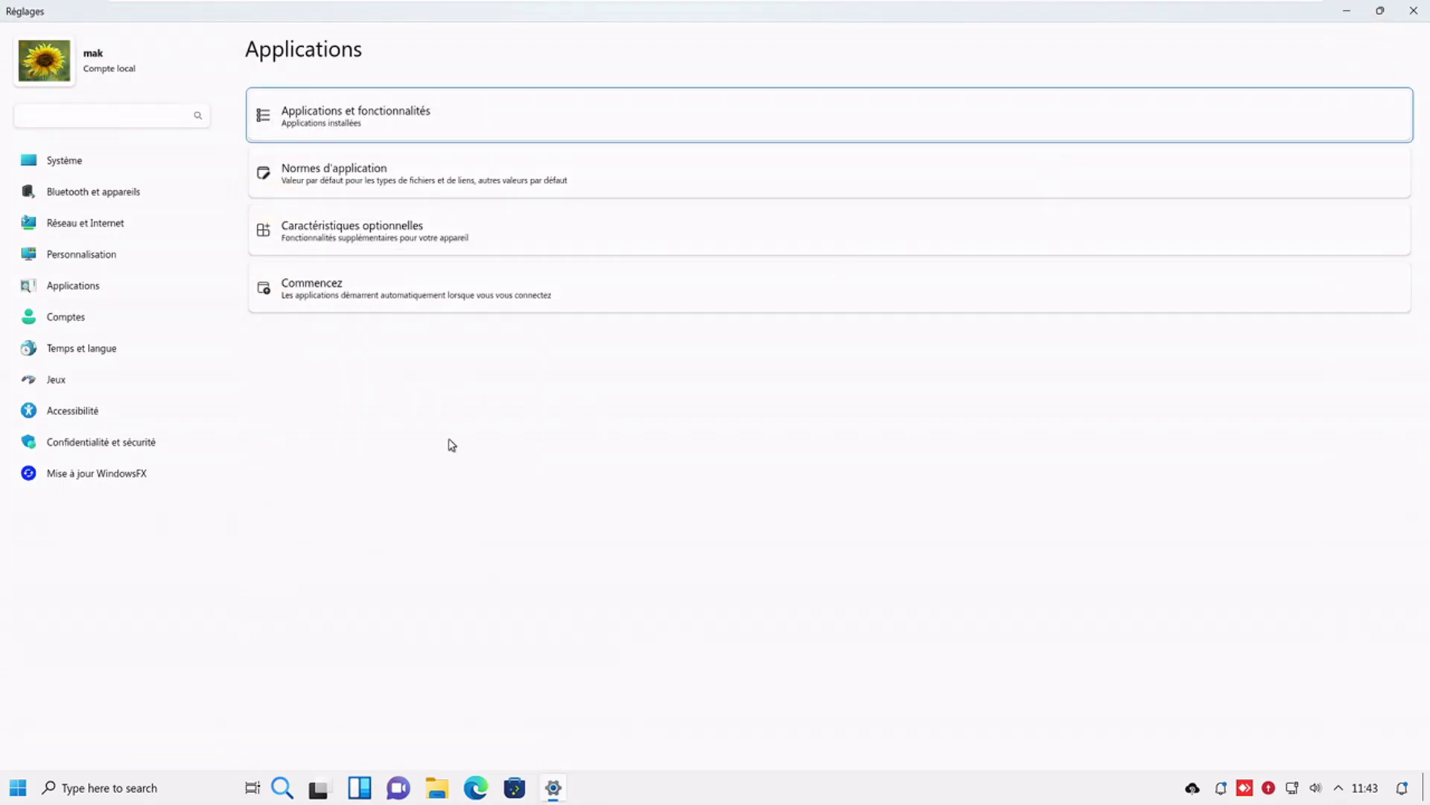
# View the user account details through Vos informations under Comptes and cancel without changes.
pyautogui.click(118, 321)
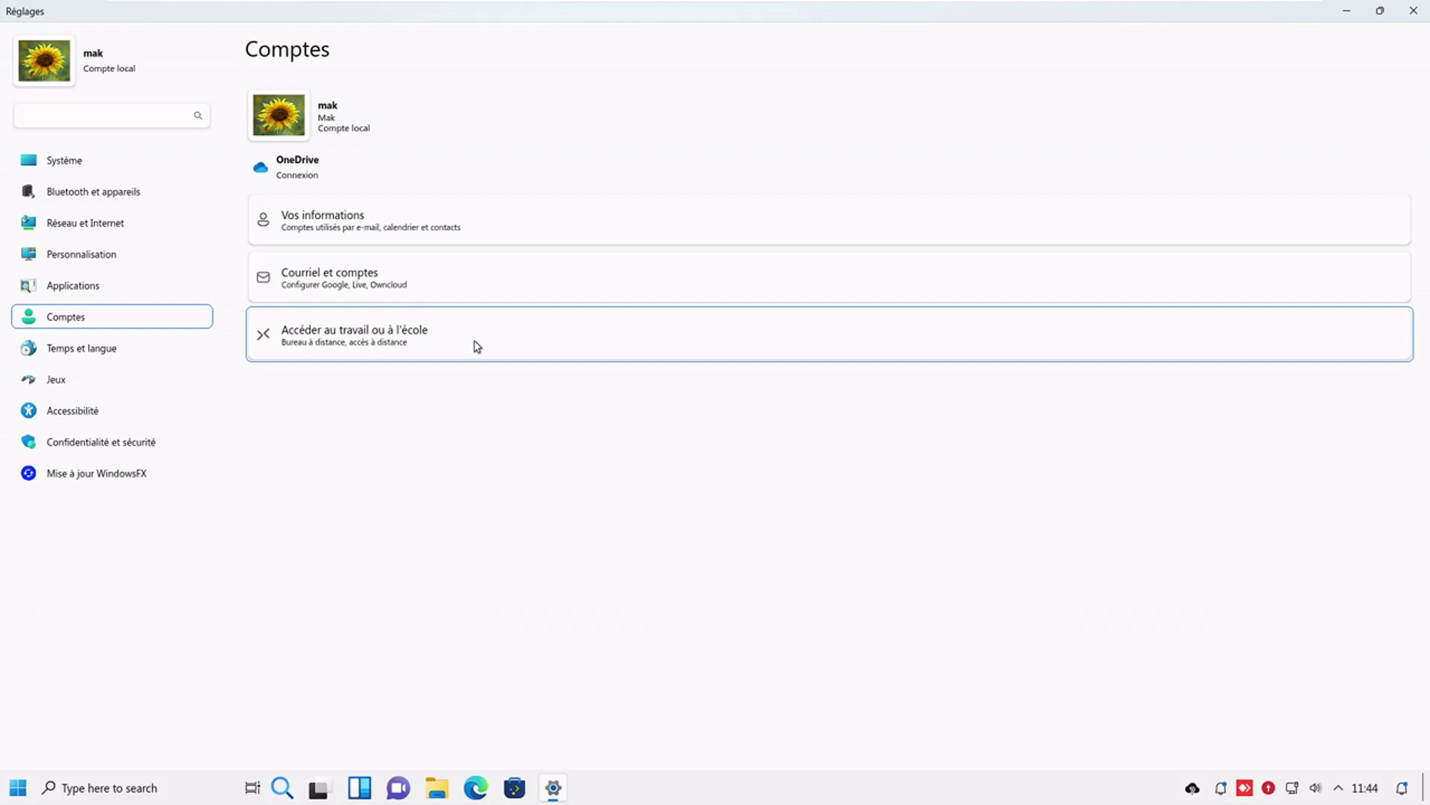
pyautogui.click(474, 240)
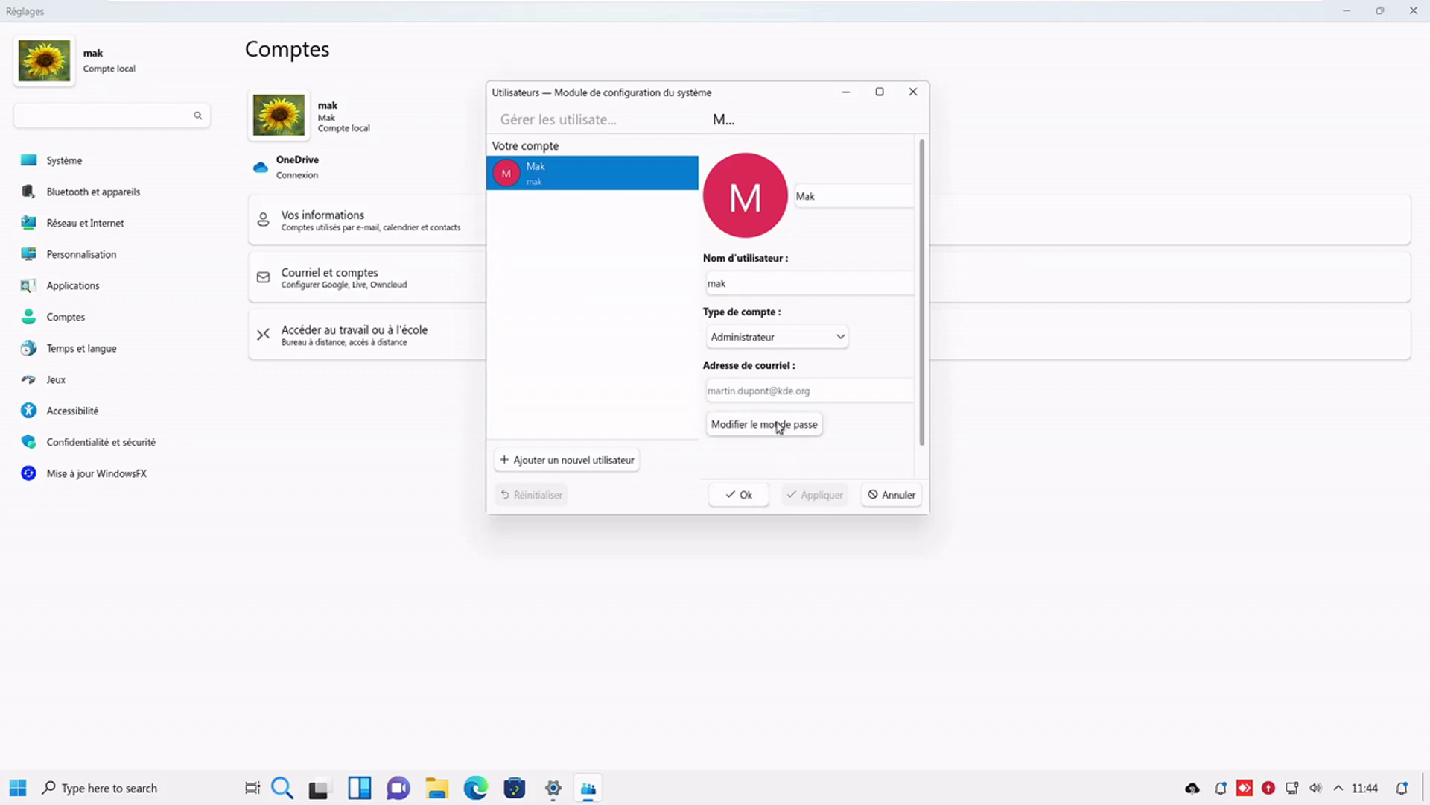
pyautogui.click(881, 498)
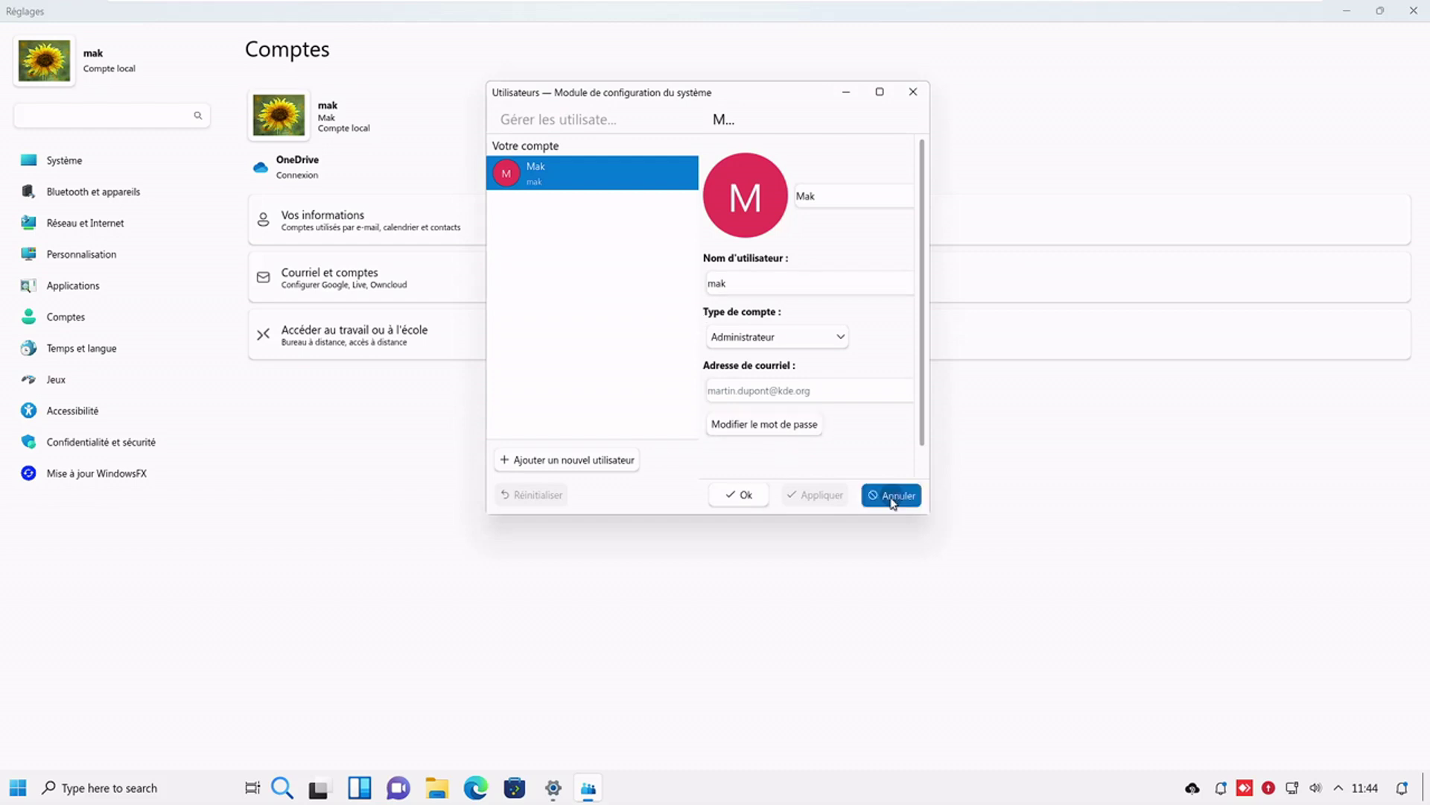
# View the Date et l'heure and Langue et région settings under Temps et langue, cancelling each without changes.
pyautogui.click(128, 357)
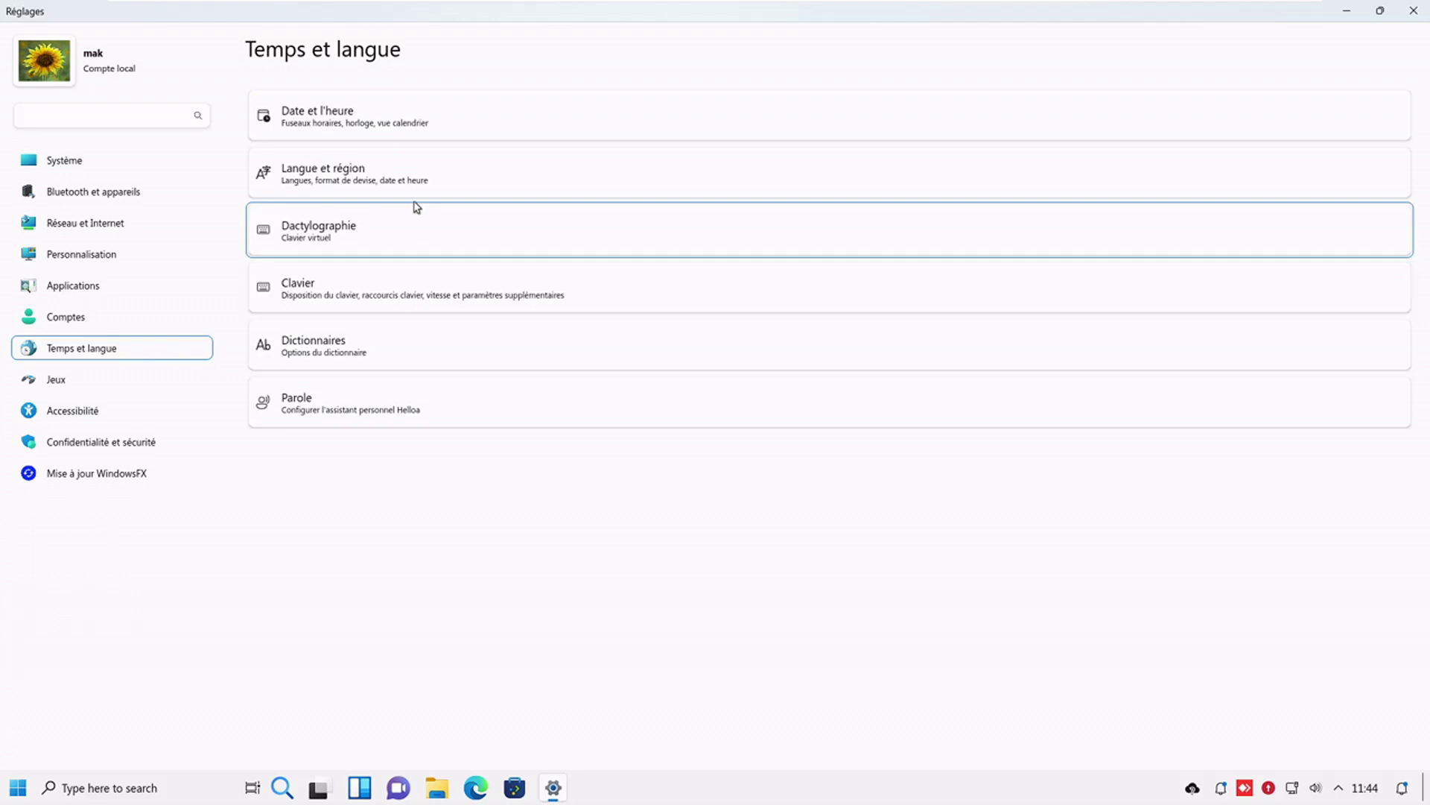
pyautogui.click(432, 138)
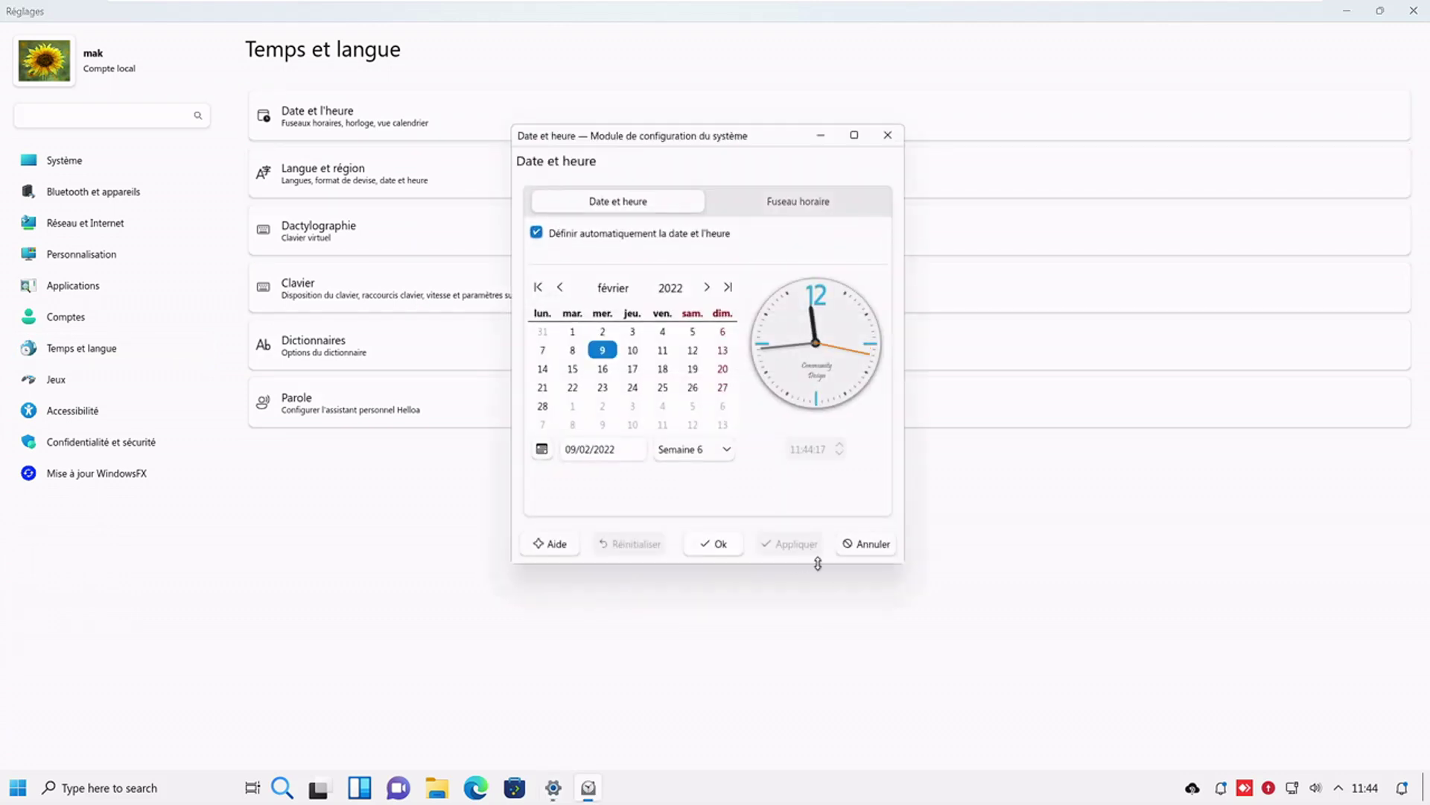
pyautogui.click(867, 545)
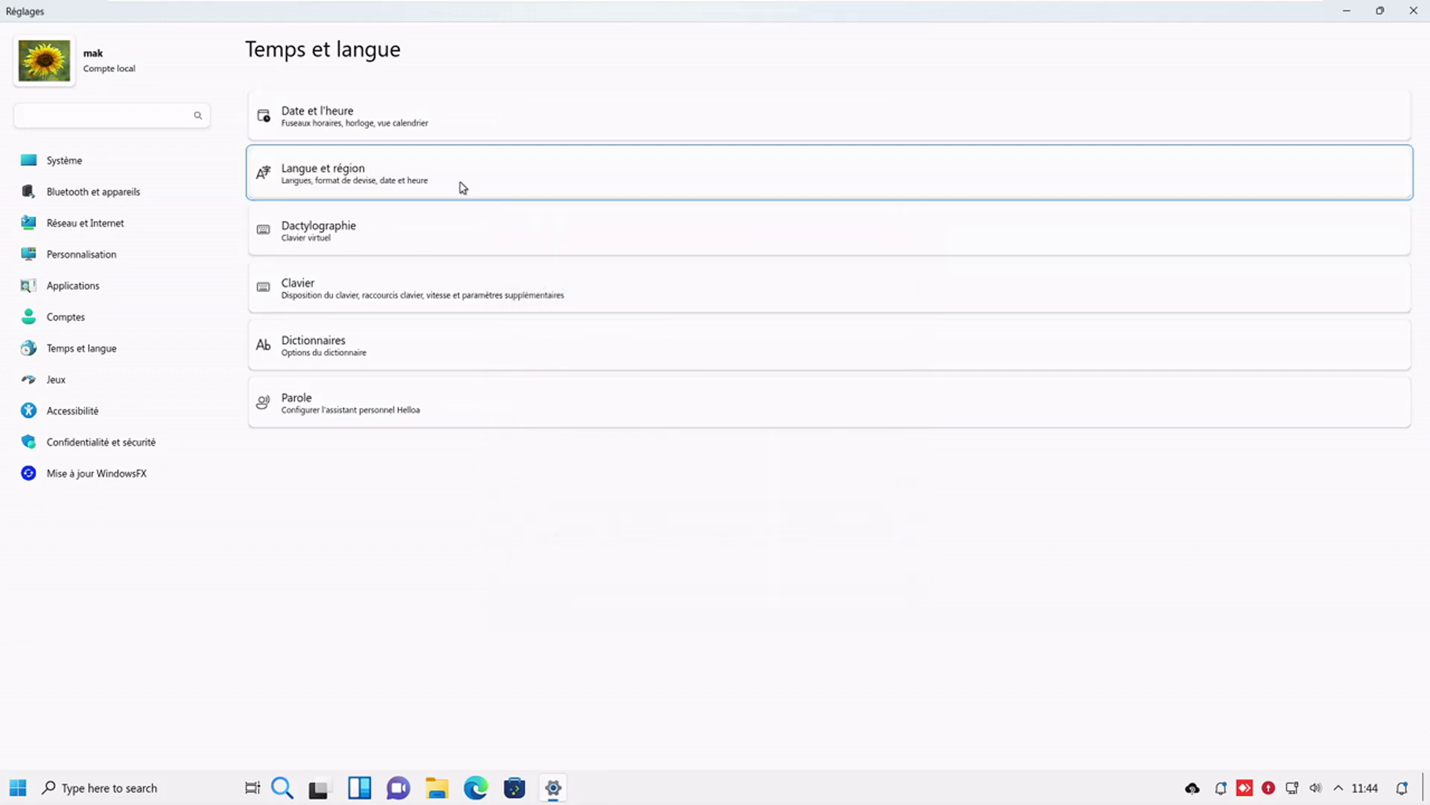
pyautogui.press('Return')
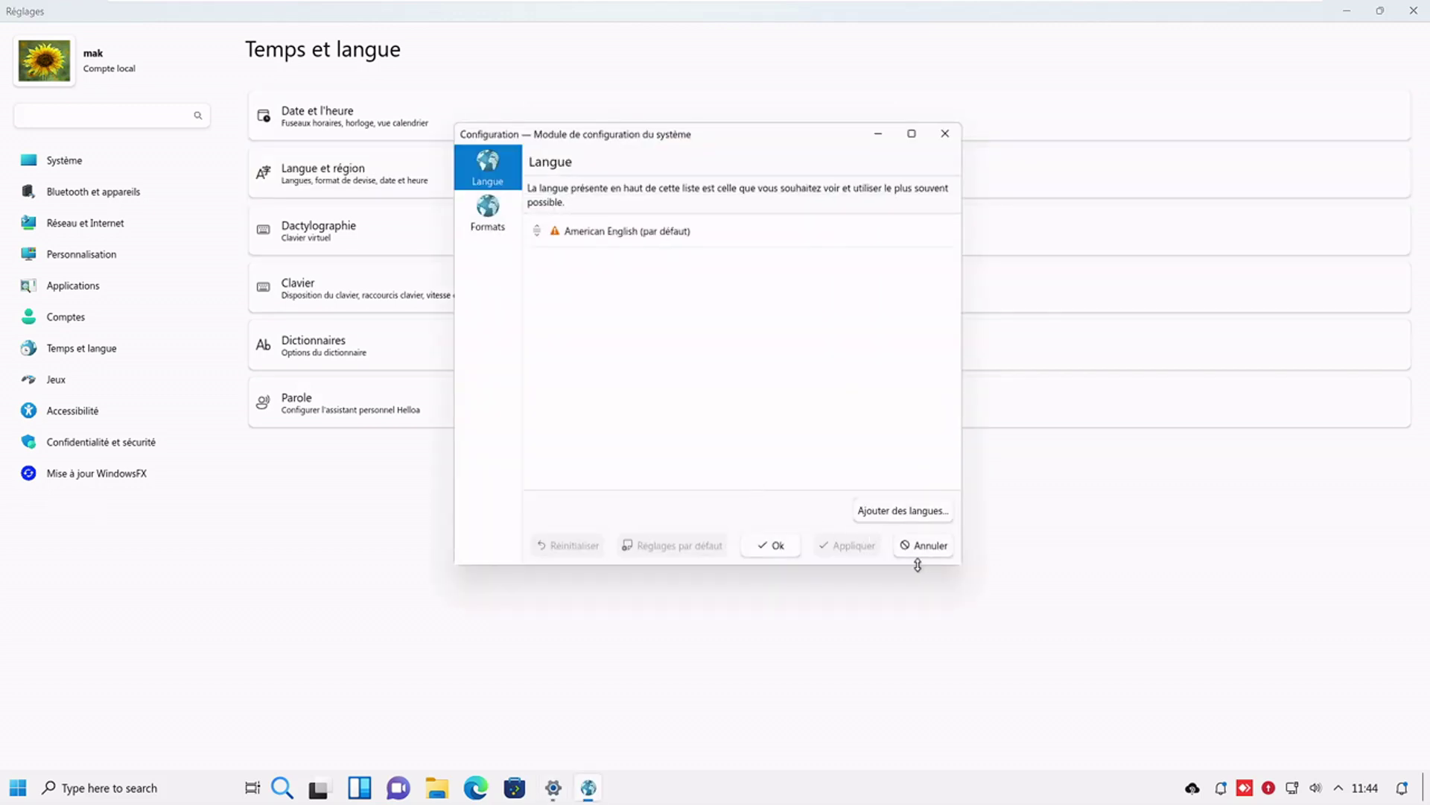
pyautogui.click(929, 545)
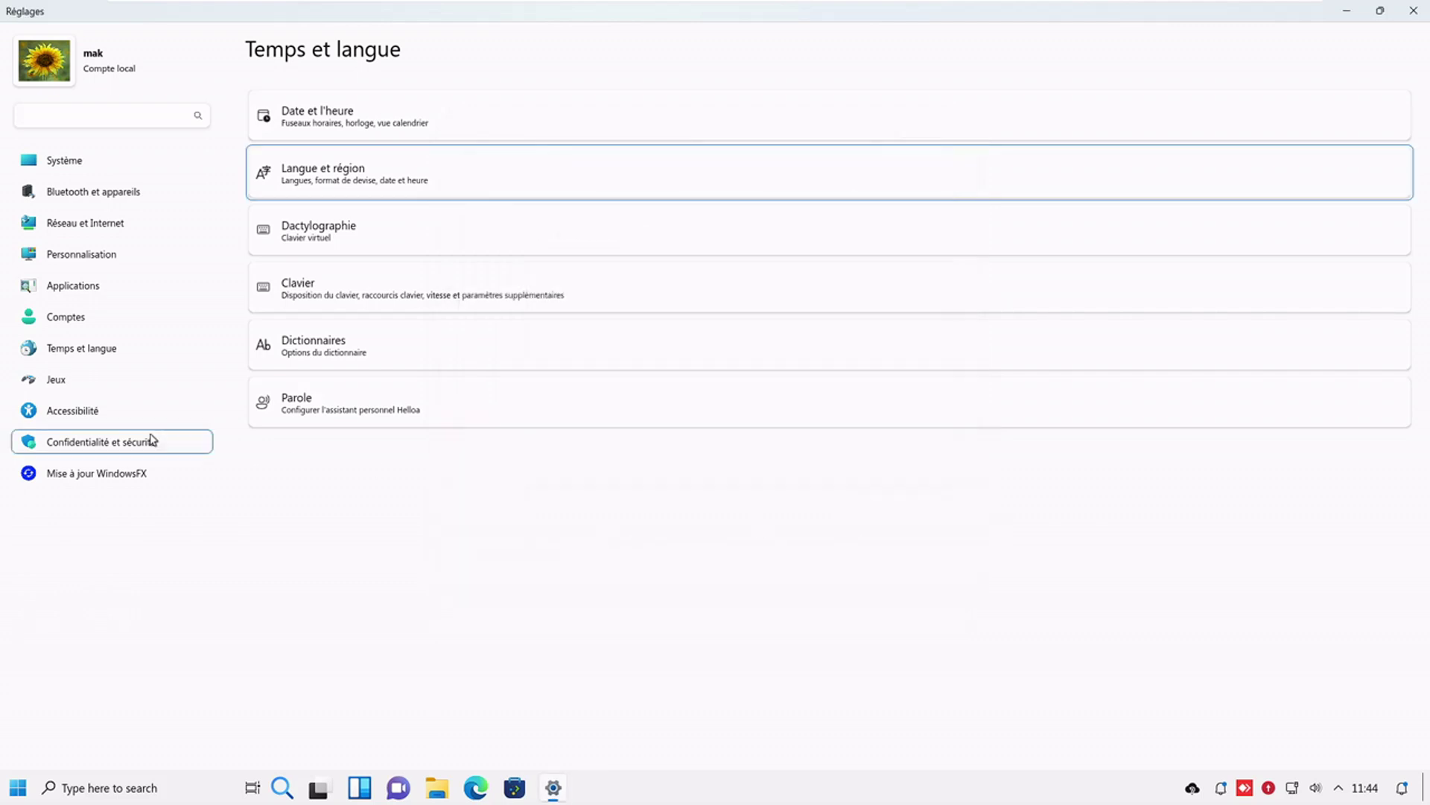
# View the Jeux settings and the firewall configuration under Confidentialité et sécurité, closing the firewall window without changes.
pyautogui.click(113, 382)
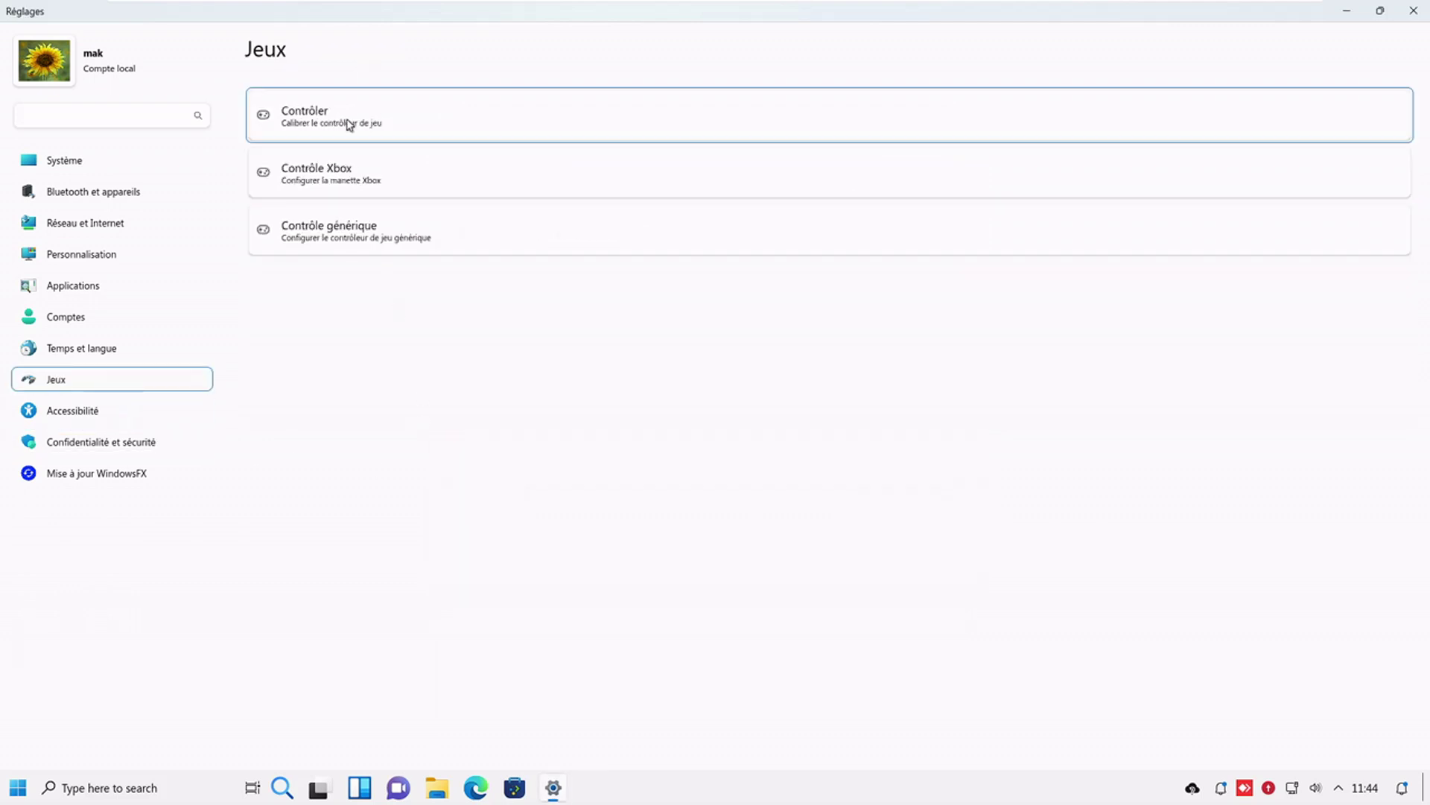
pyautogui.click(128, 446)
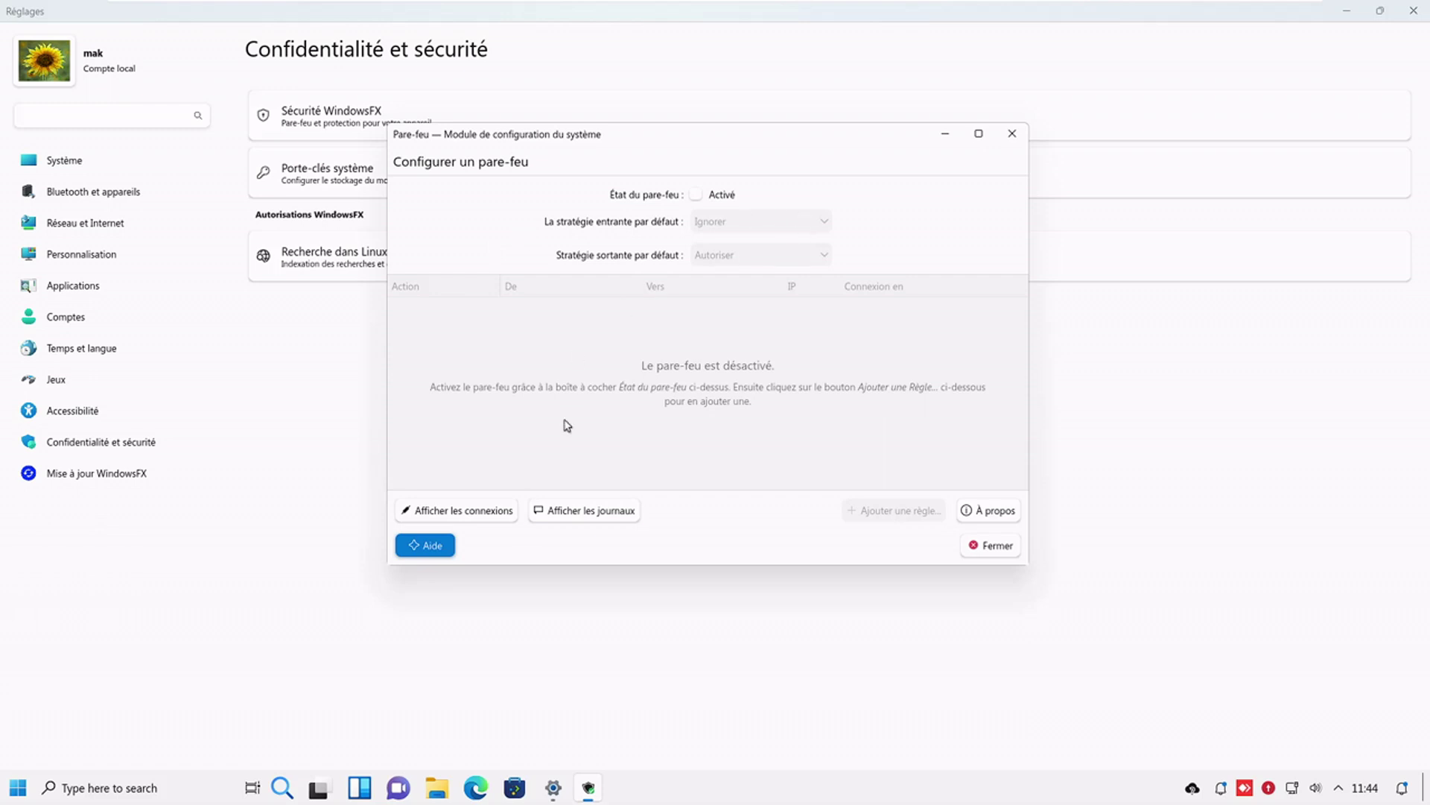
pyautogui.click(998, 546)
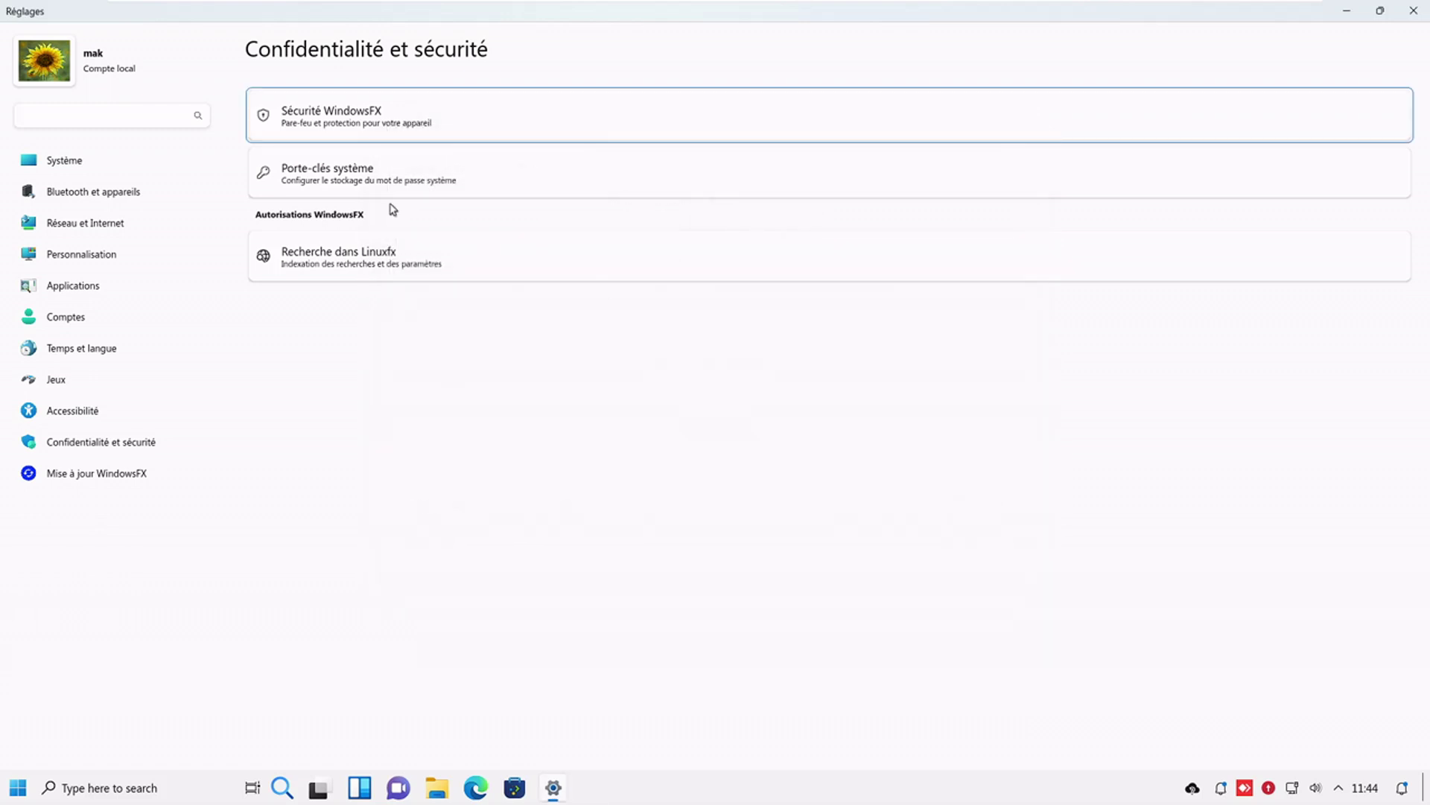
# View the Porte-clés système settings for the KDE wallet, cancel without changes, and close Réglages.
pyautogui.click(397, 181)
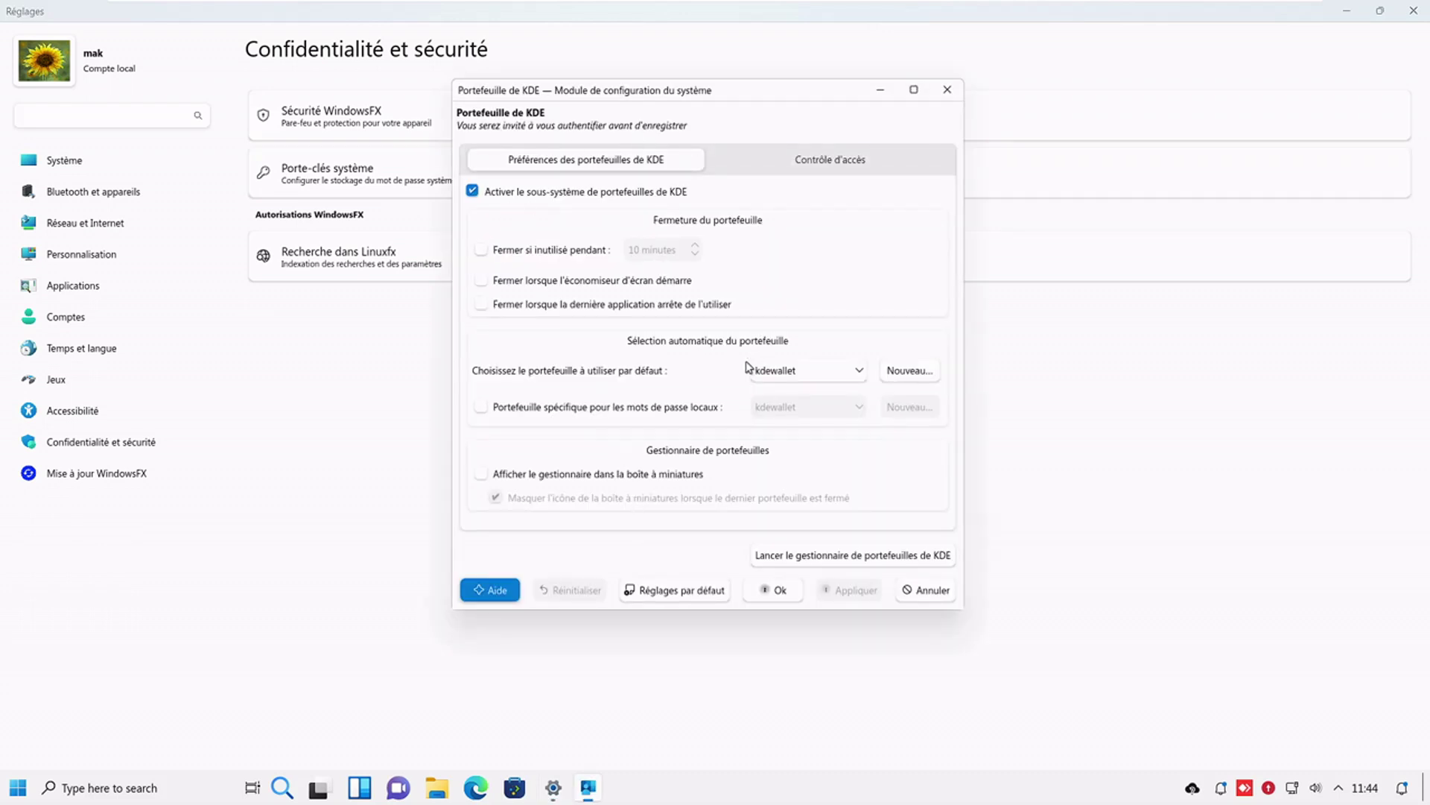
pyautogui.click(923, 594)
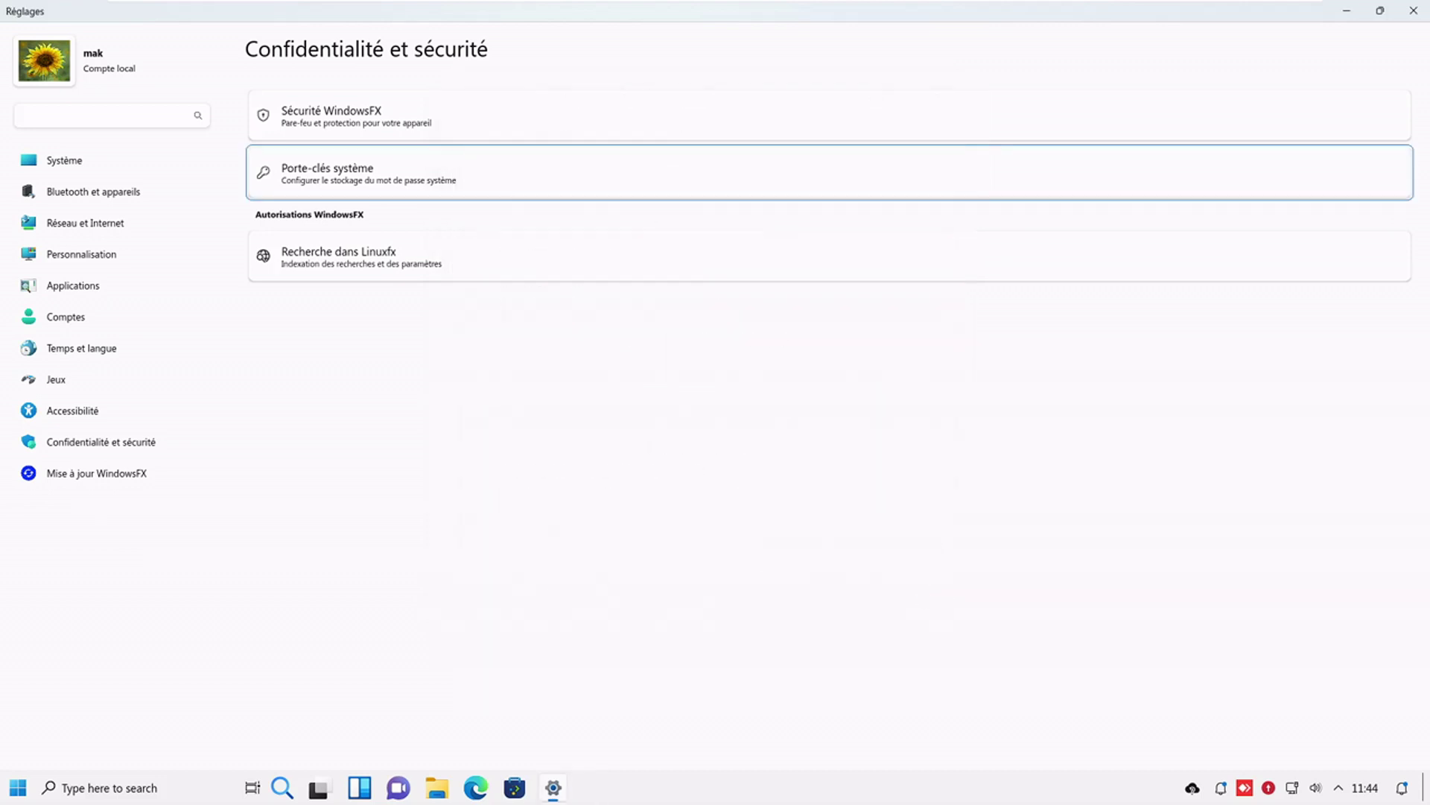
pyautogui.click(1414, 11)
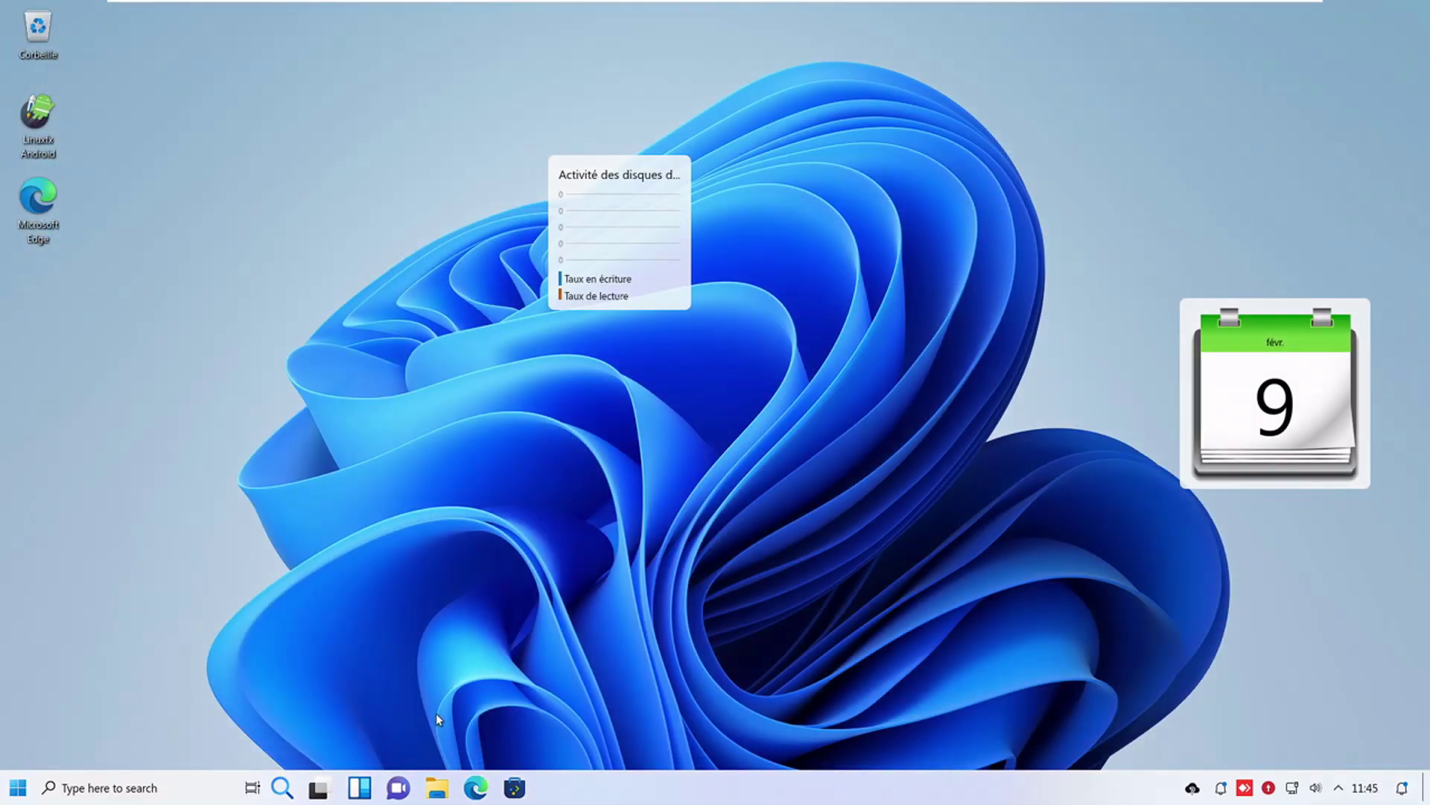
# Switch to Microsoft Edge and complete its first-run setup with the Artistique new tab layout, dismissing the sync sign-in.
pyautogui.click(470, 787)
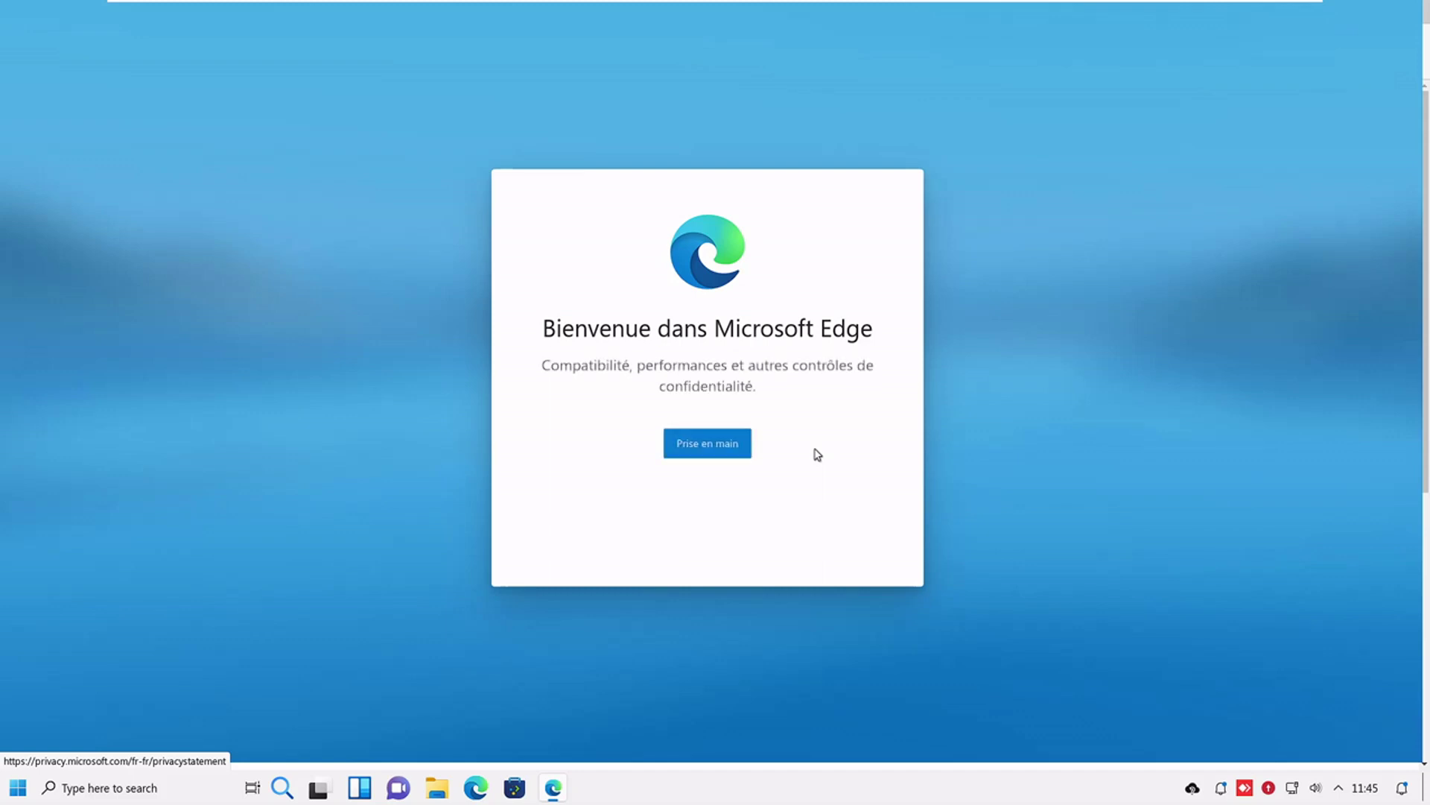
pyautogui.click(731, 445)
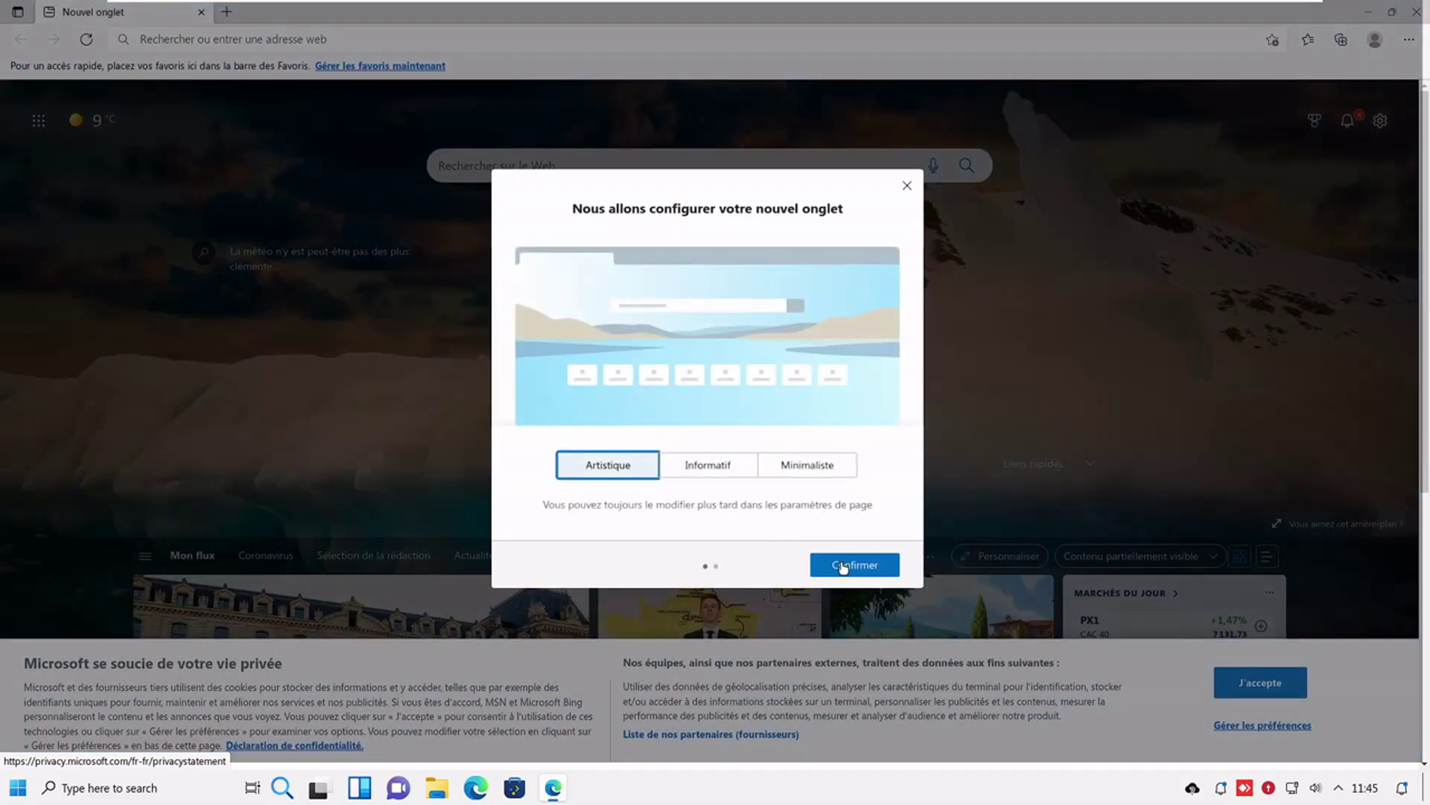
pyautogui.click(847, 566)
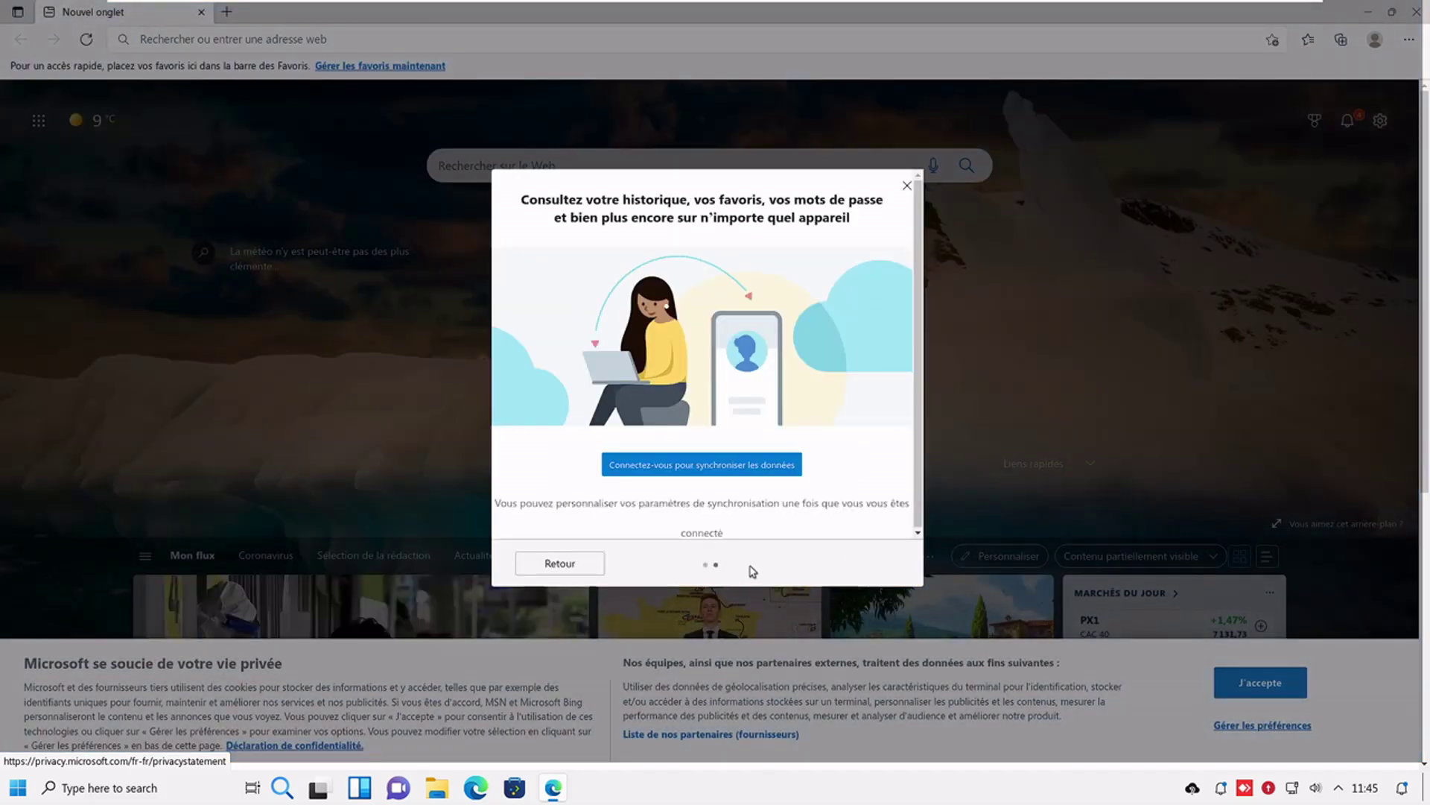
pyautogui.click(907, 187)
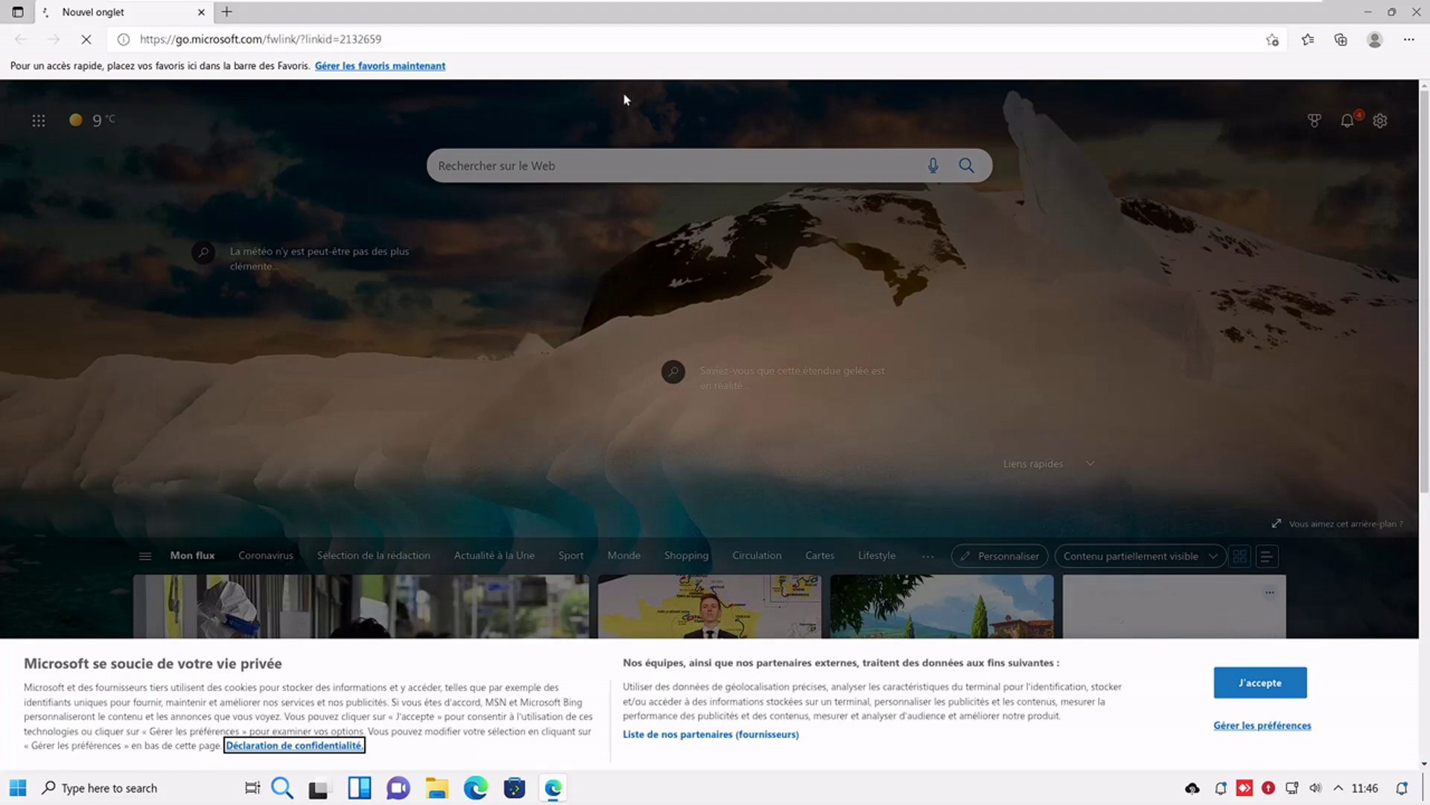
pyautogui.click(530, 38)
pyautogui.press('BackSpace')
pyautogui.write('<')
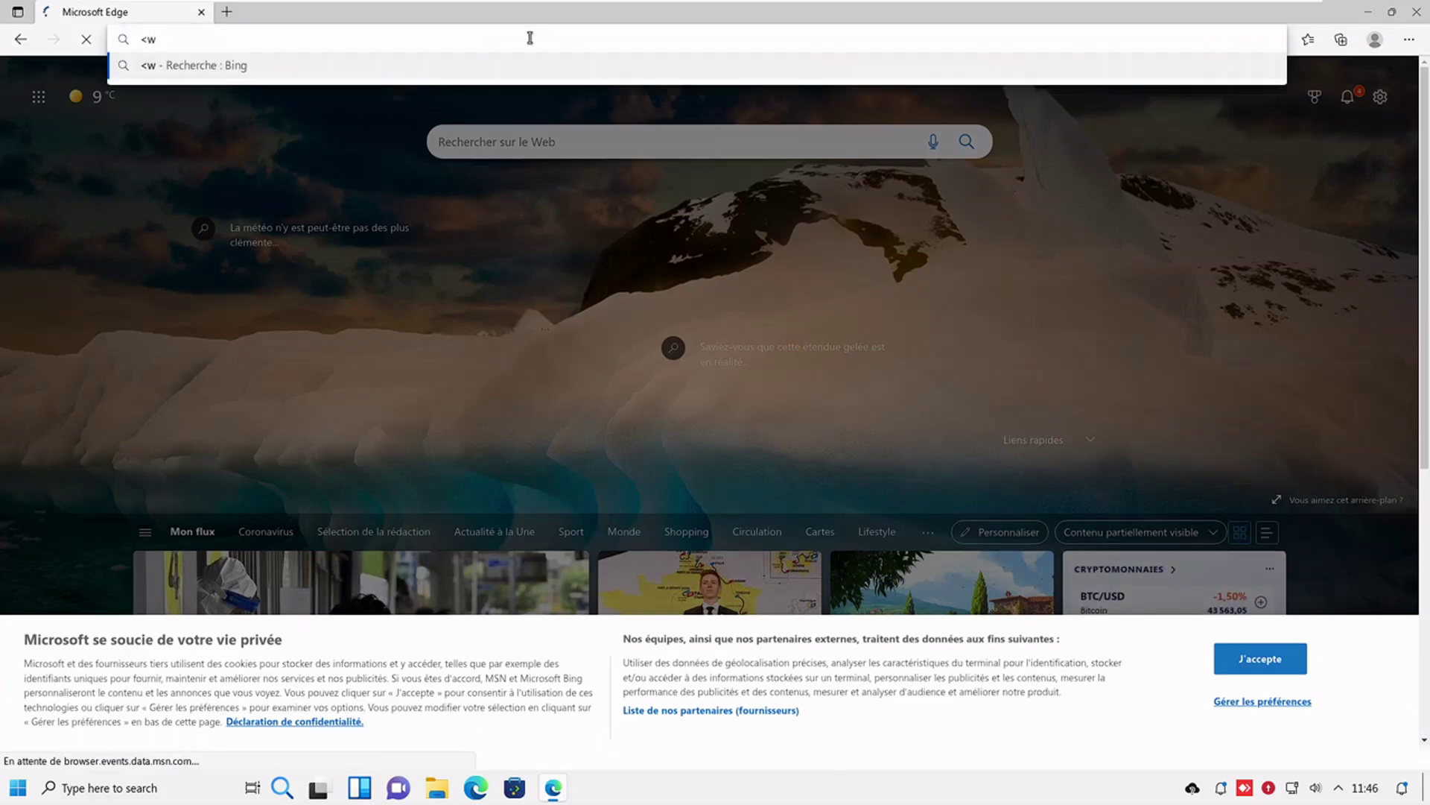
pyautogui.press('BackSpace')
pyautogui.write('www.ma')
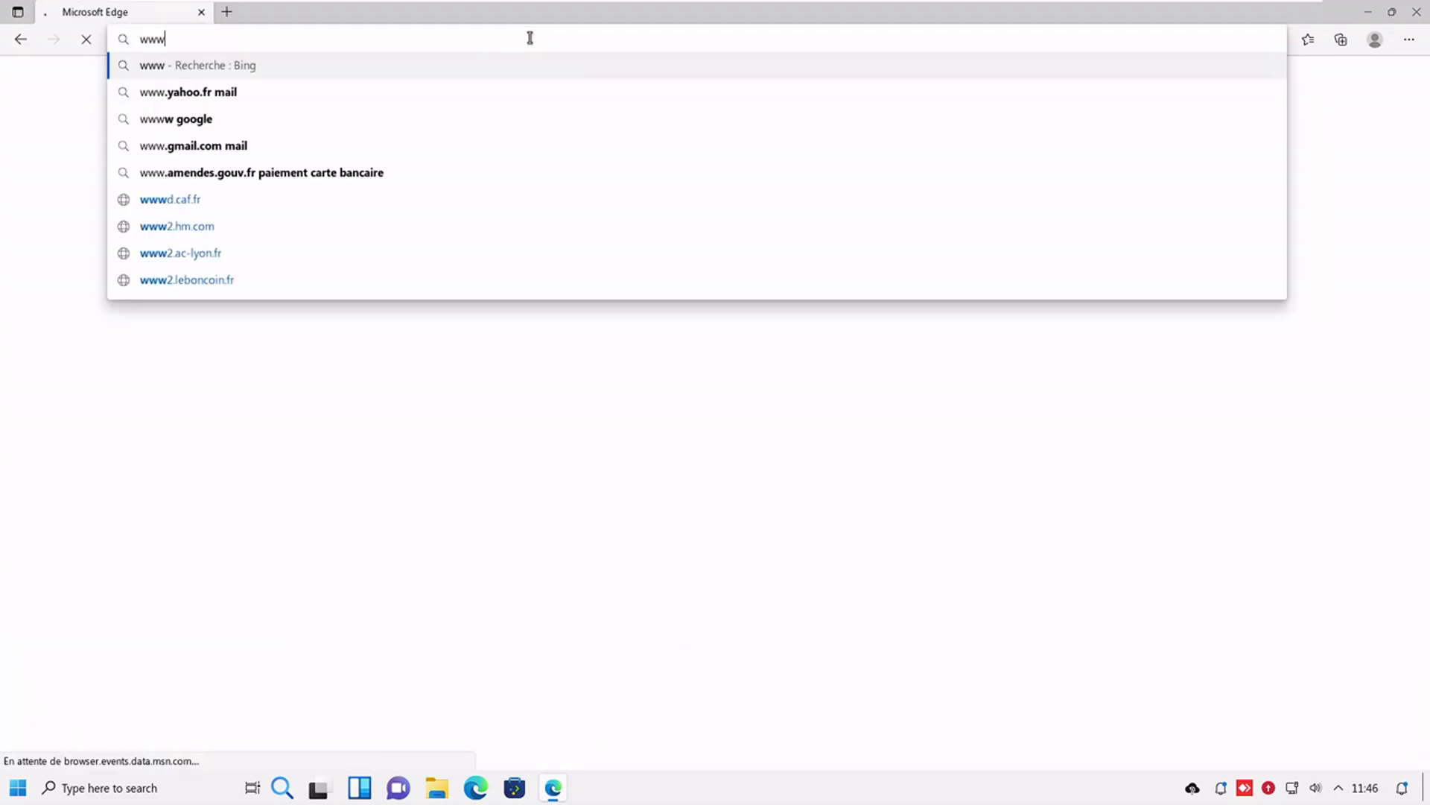
pyautogui.write('lekal.com')
pyautogui.press('Return')
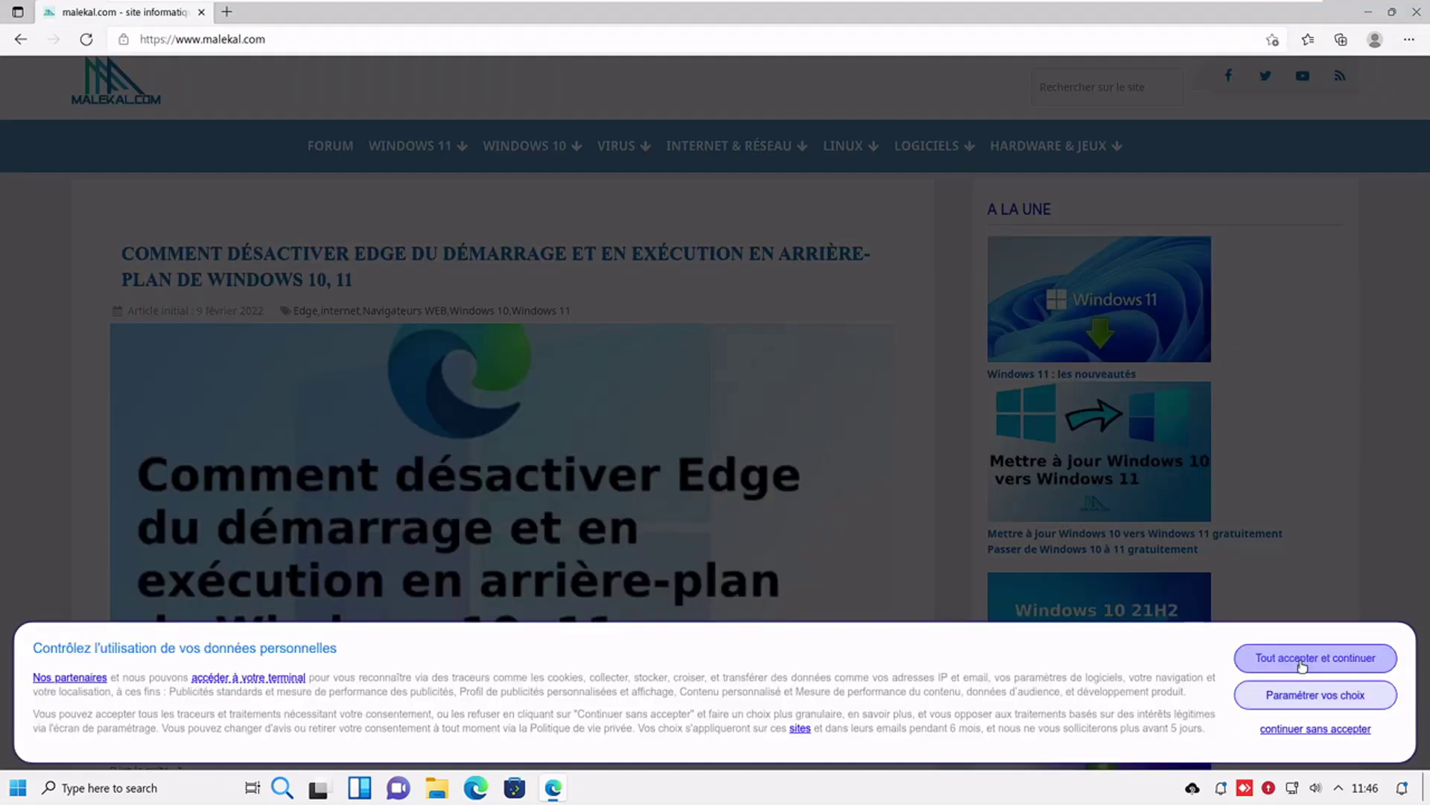
pyautogui.click(1302, 665)
pyautogui.click(1417, 11)
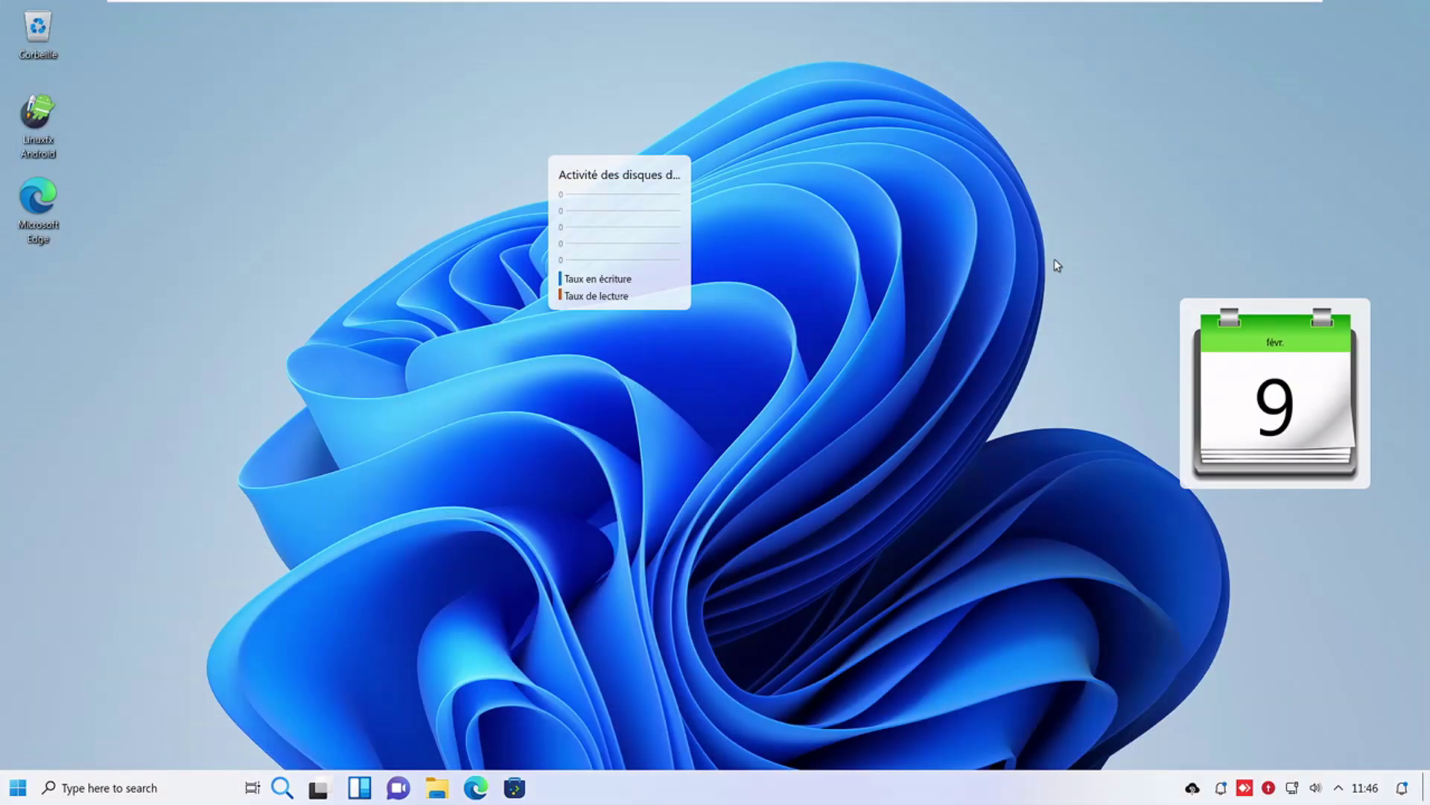
# Switch to Microsoft PowerShell, run the commands whoami and ls, and close the terminal window.
pyautogui.click(19, 787)
pyautogui.scroll(-2, 208, 727)
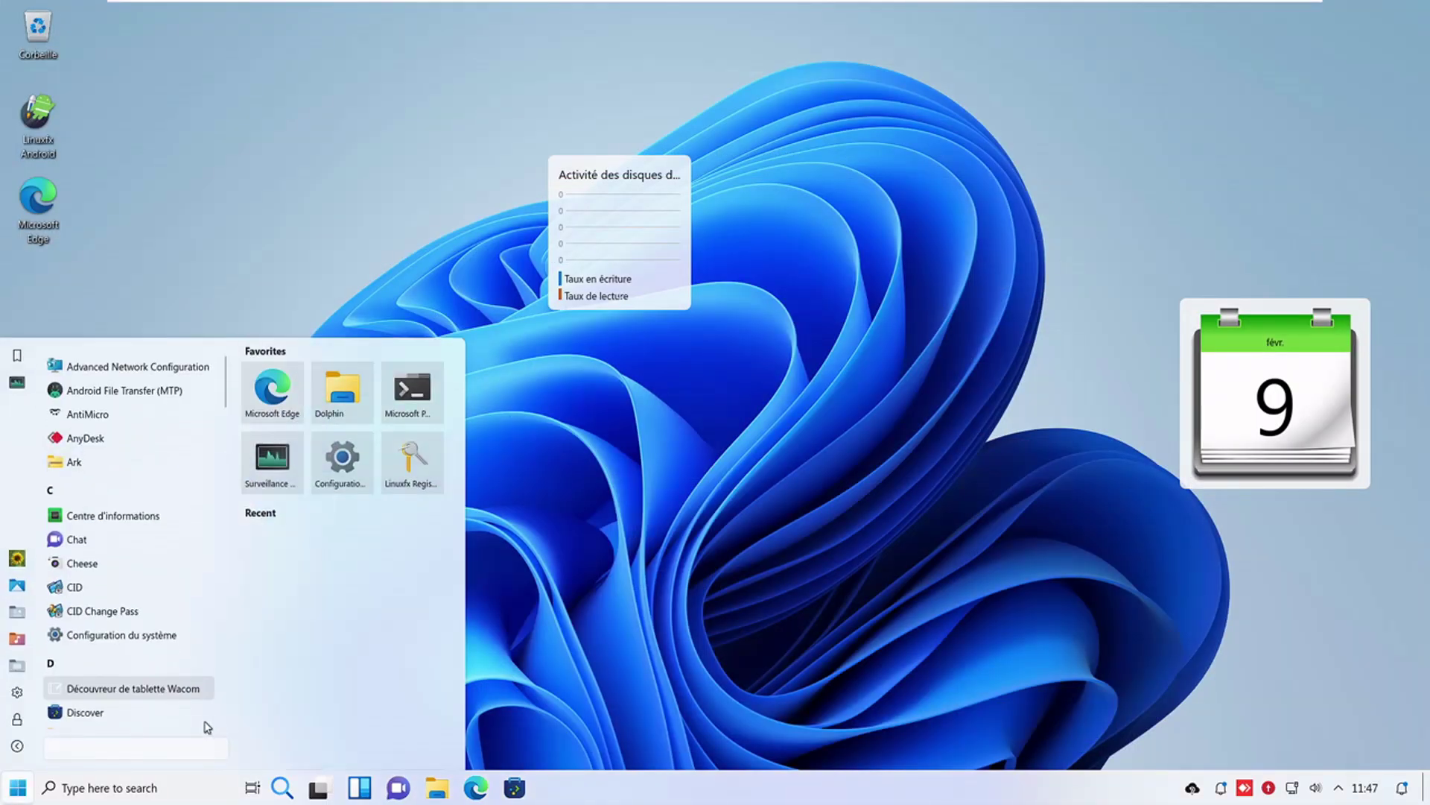
pyautogui.click(431, 394)
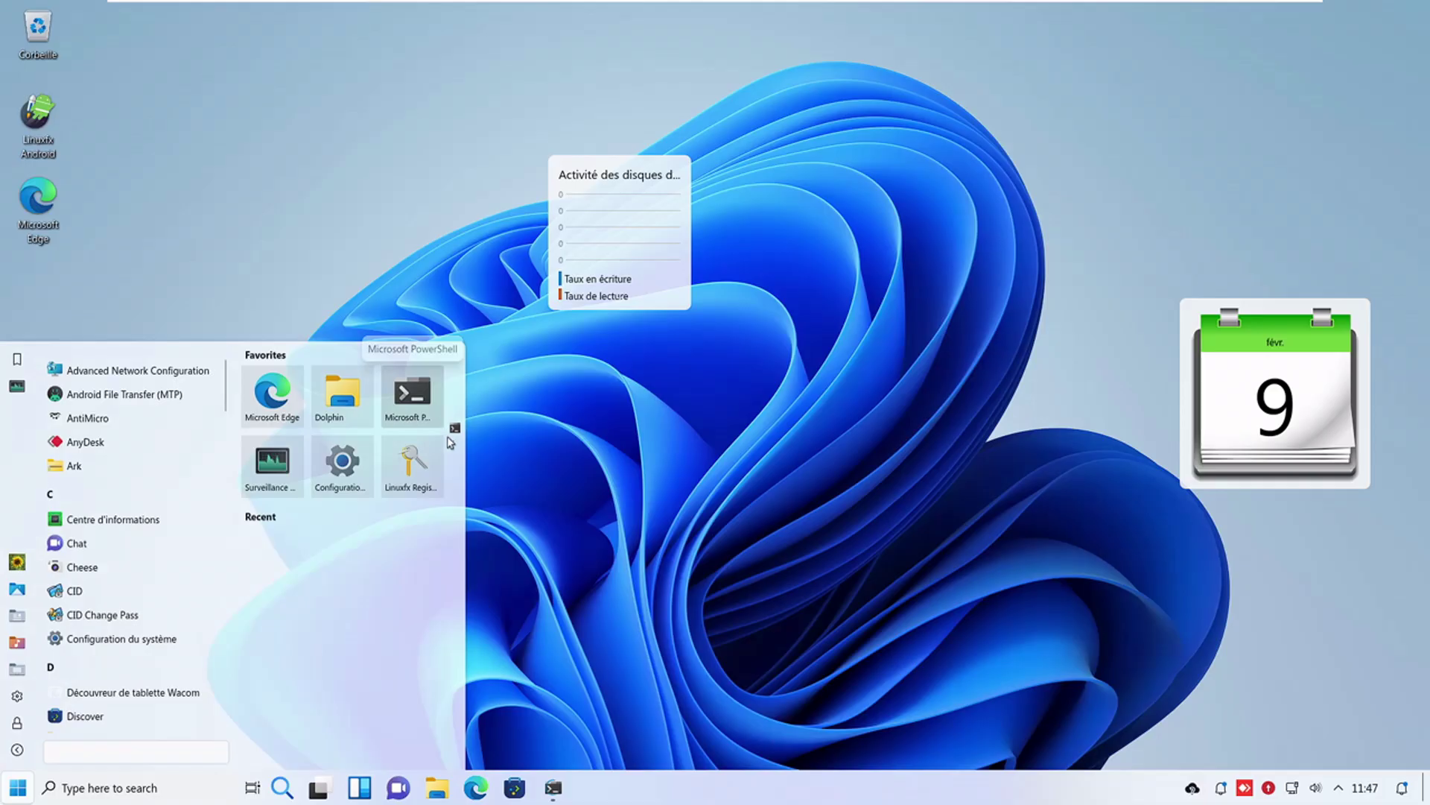
pyautogui.write('w')
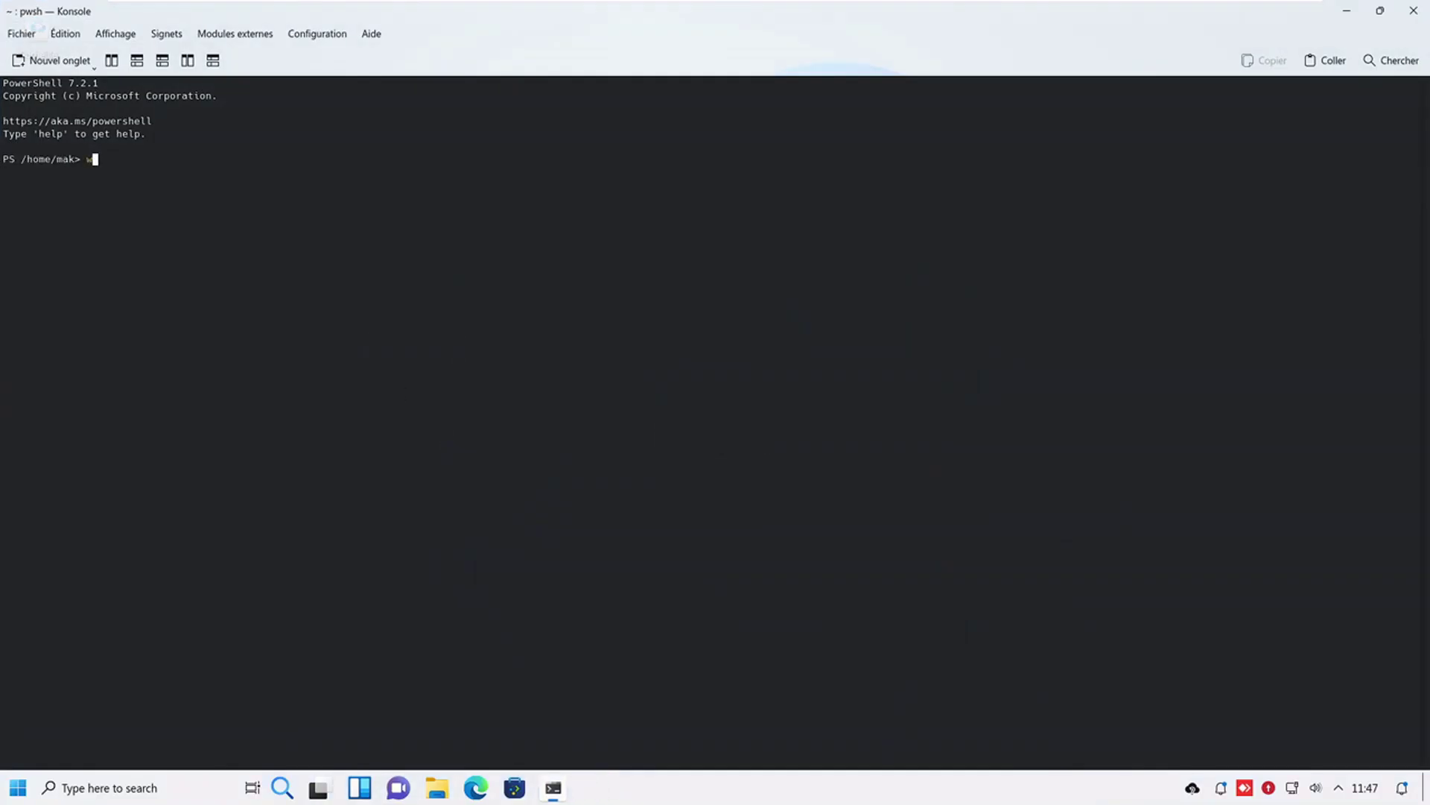
pyautogui.write('hoami')
pyautogui.press('Return')
pyautogui.write('ls')
pyautogui.press('Return')
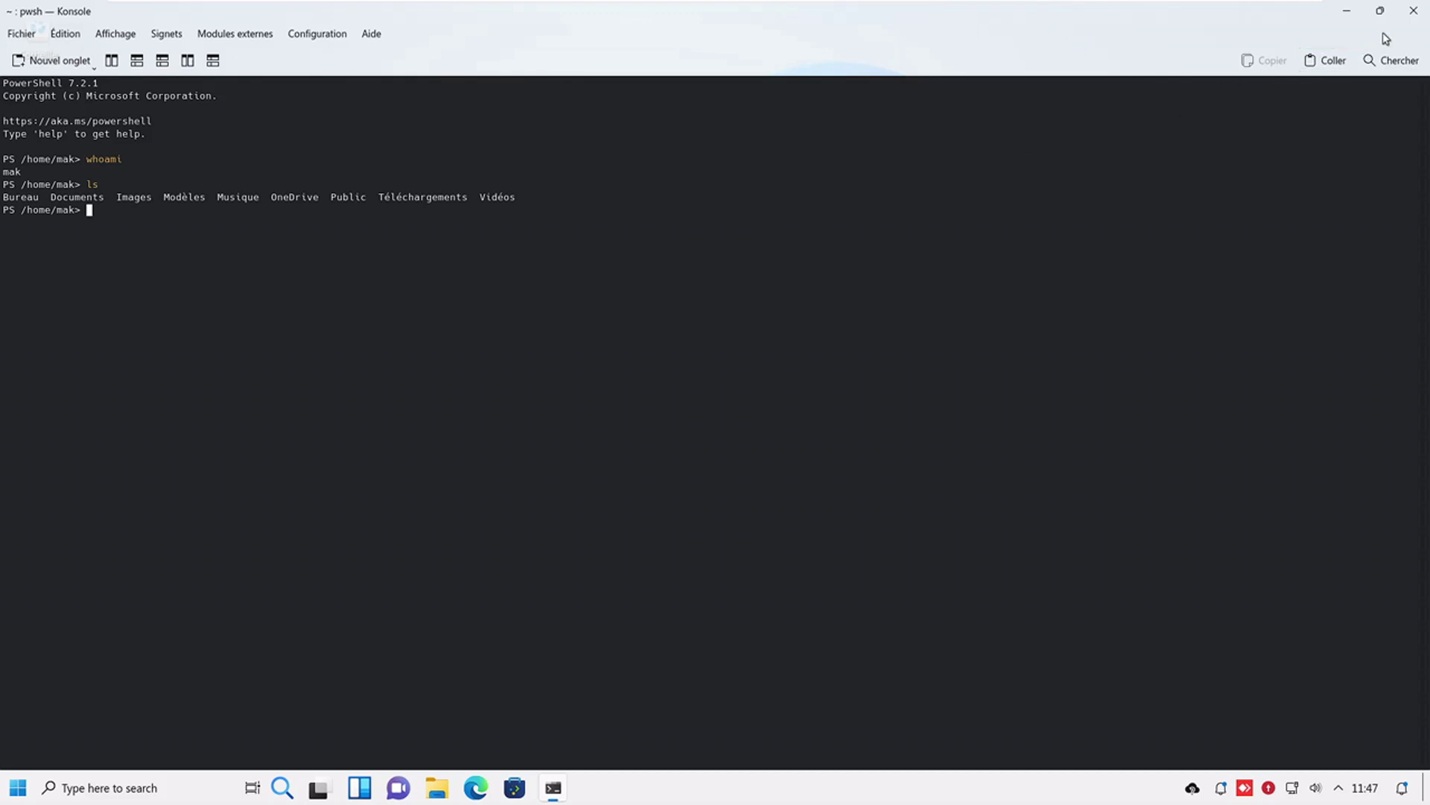
pyautogui.click(1413, 10)
# Switch to Surveillance du système, maximize it, and view the Aperçu page and the actions for the application listed under Applications.
pyautogui.click(19, 787)
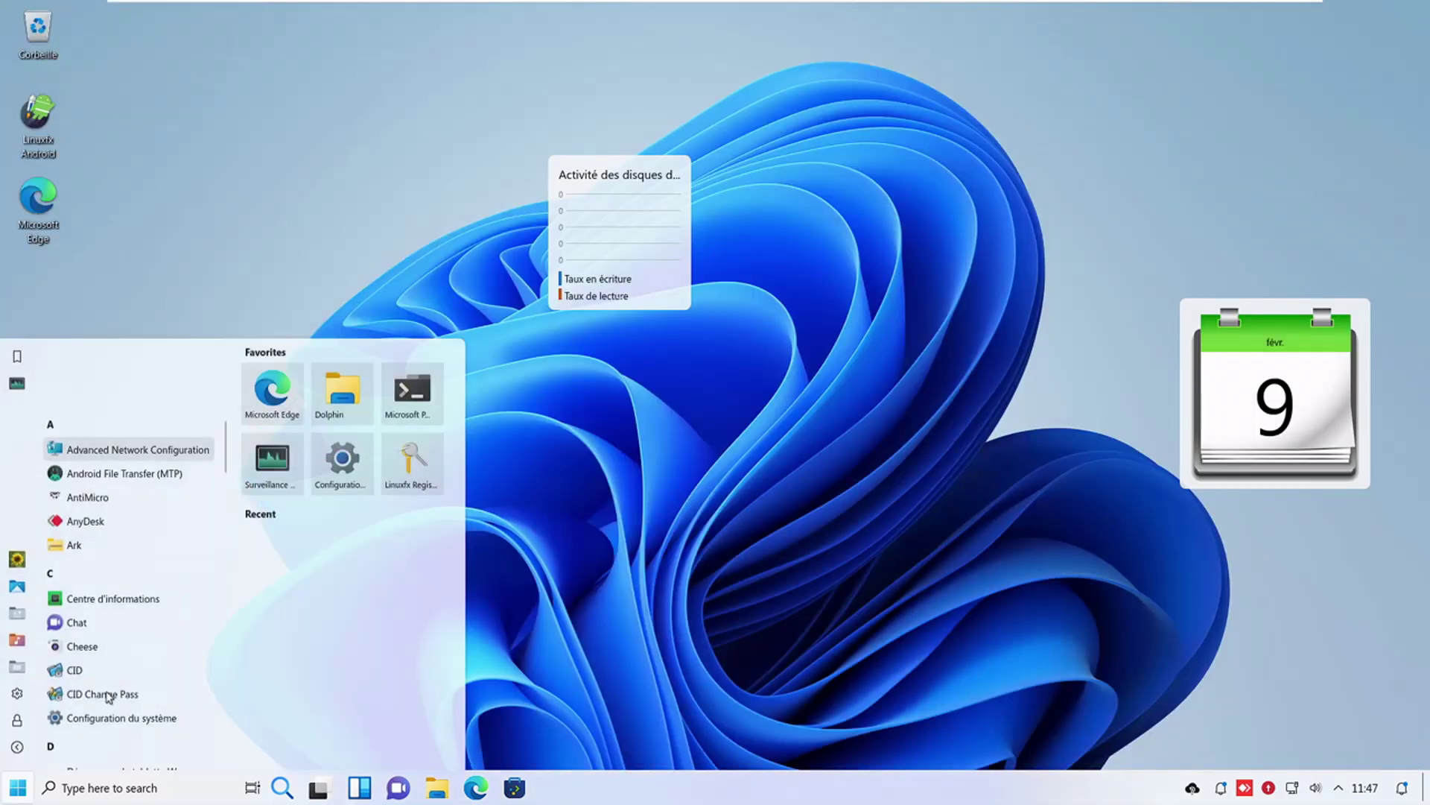
pyautogui.click(282, 461)
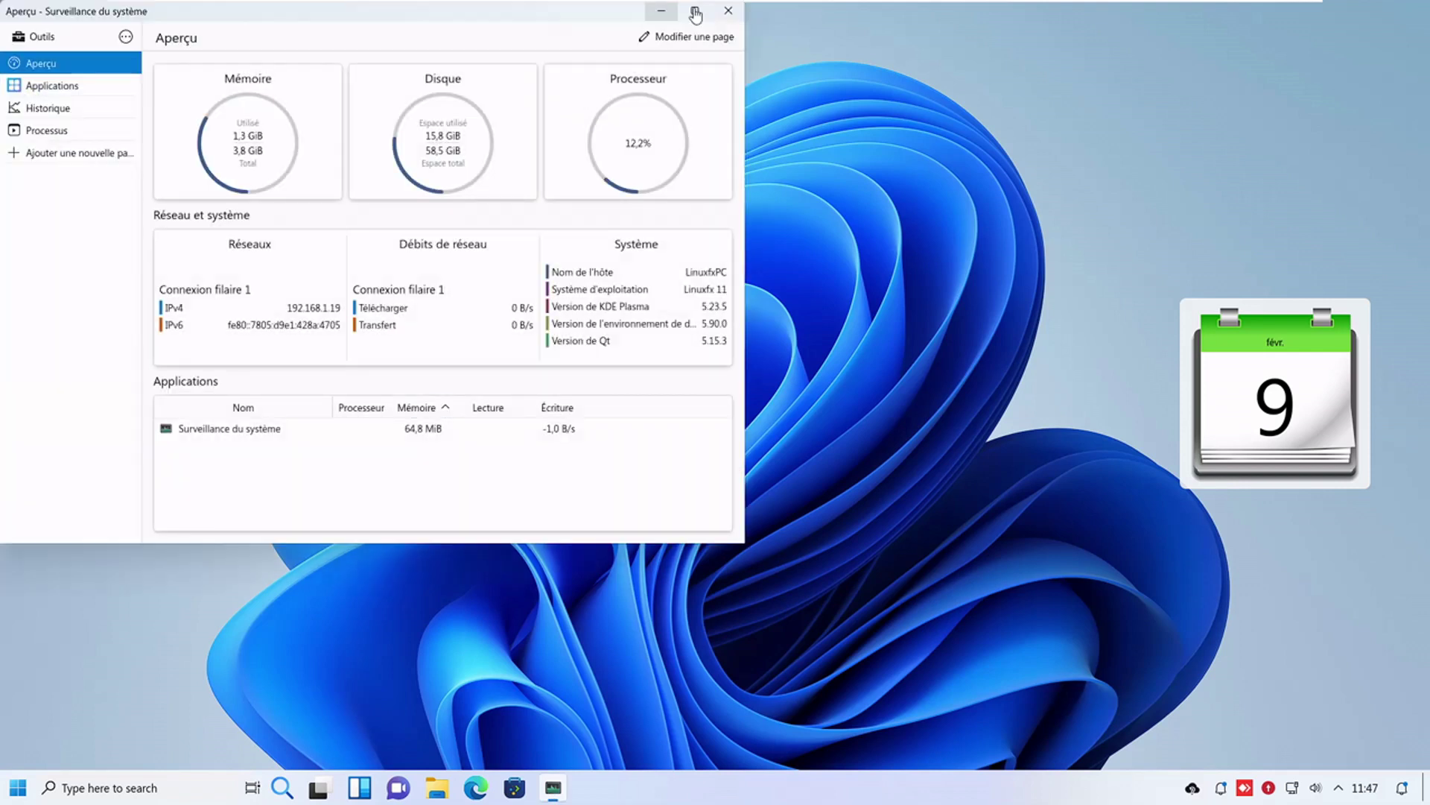
pyautogui.click(705, 12)
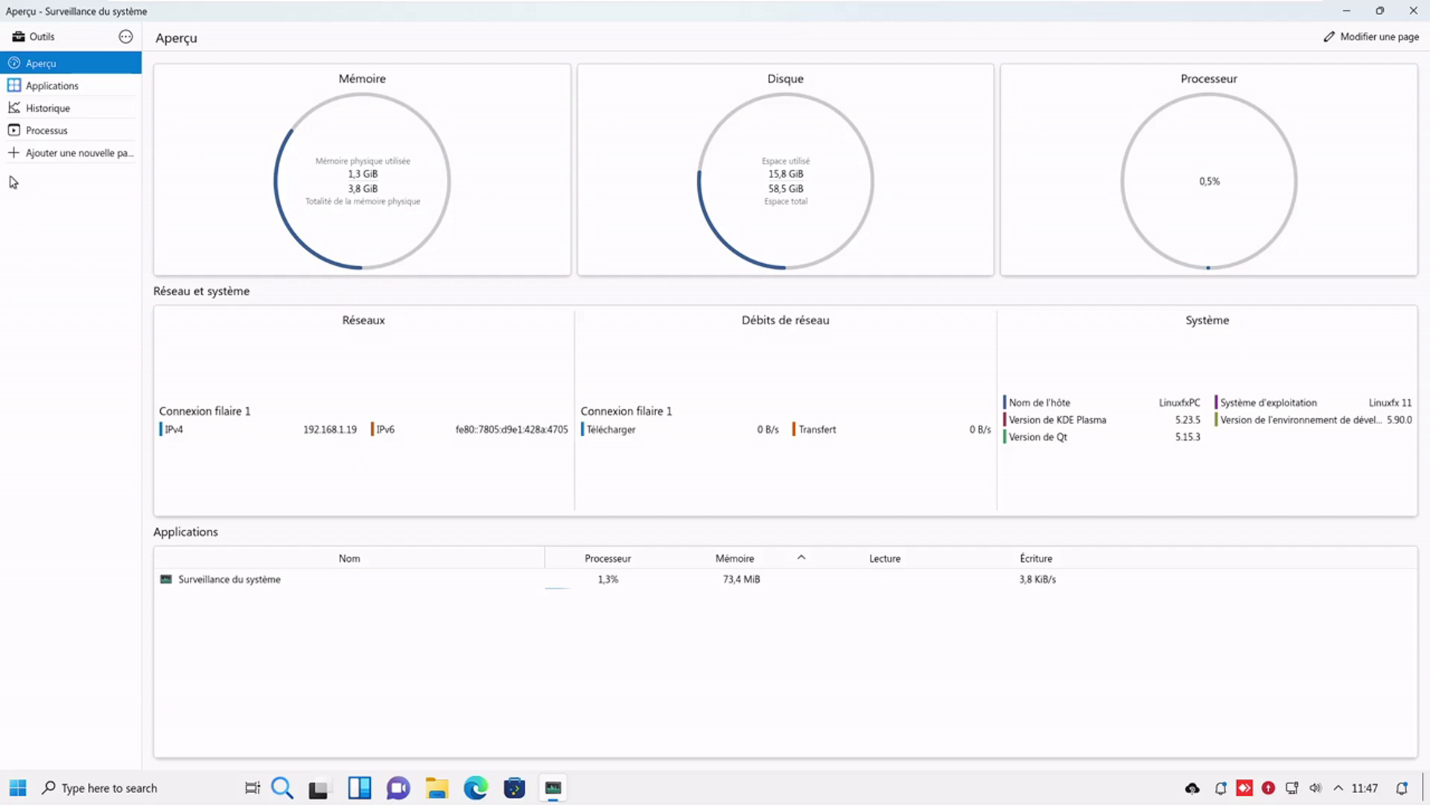
pyautogui.click(37, 87)
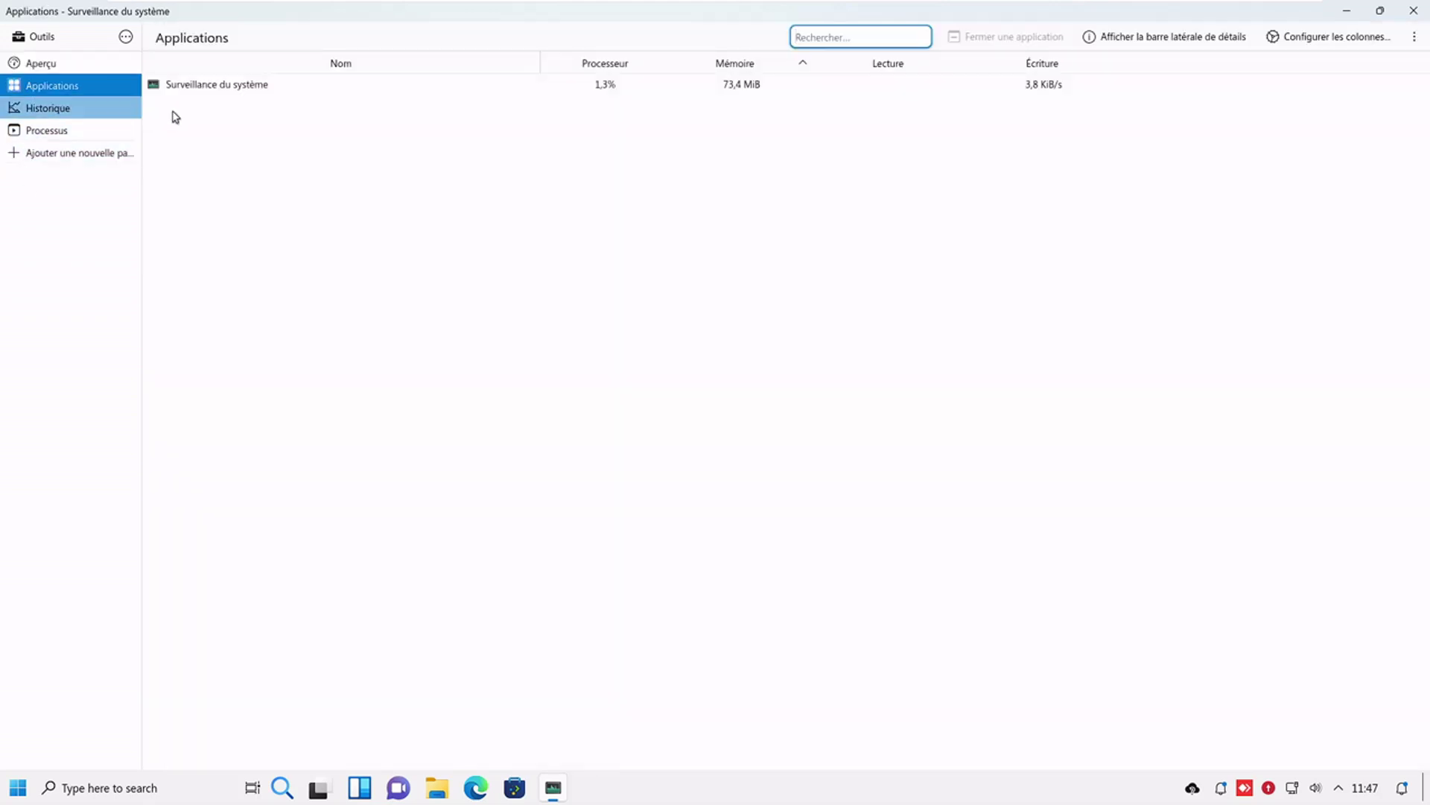
pyautogui.click(284, 93)
pyautogui.rightClick(251, 86)
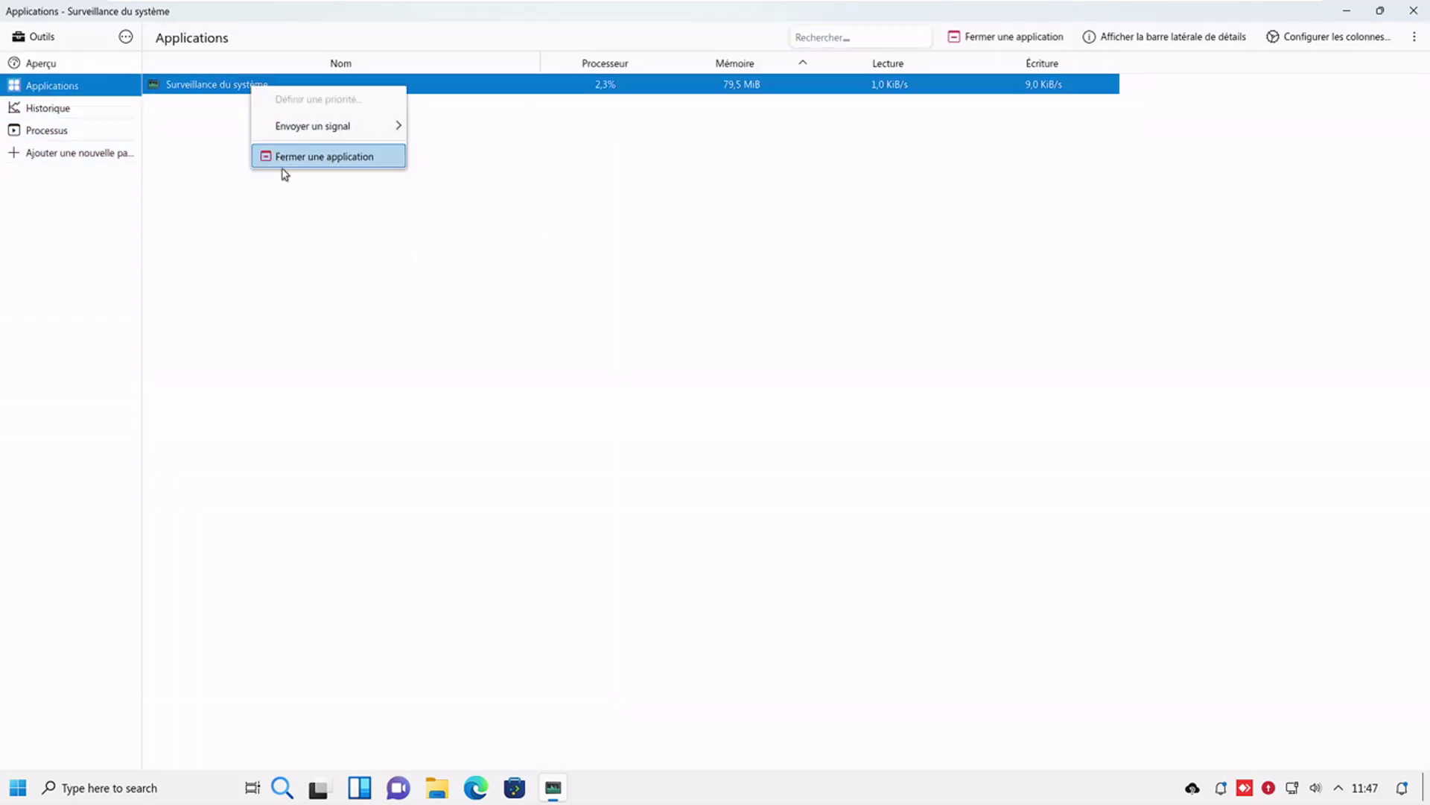
# View the Historique graphs and the Processus list, check the actions available for kded5, and close the system monitor.
pyautogui.click(46, 108)
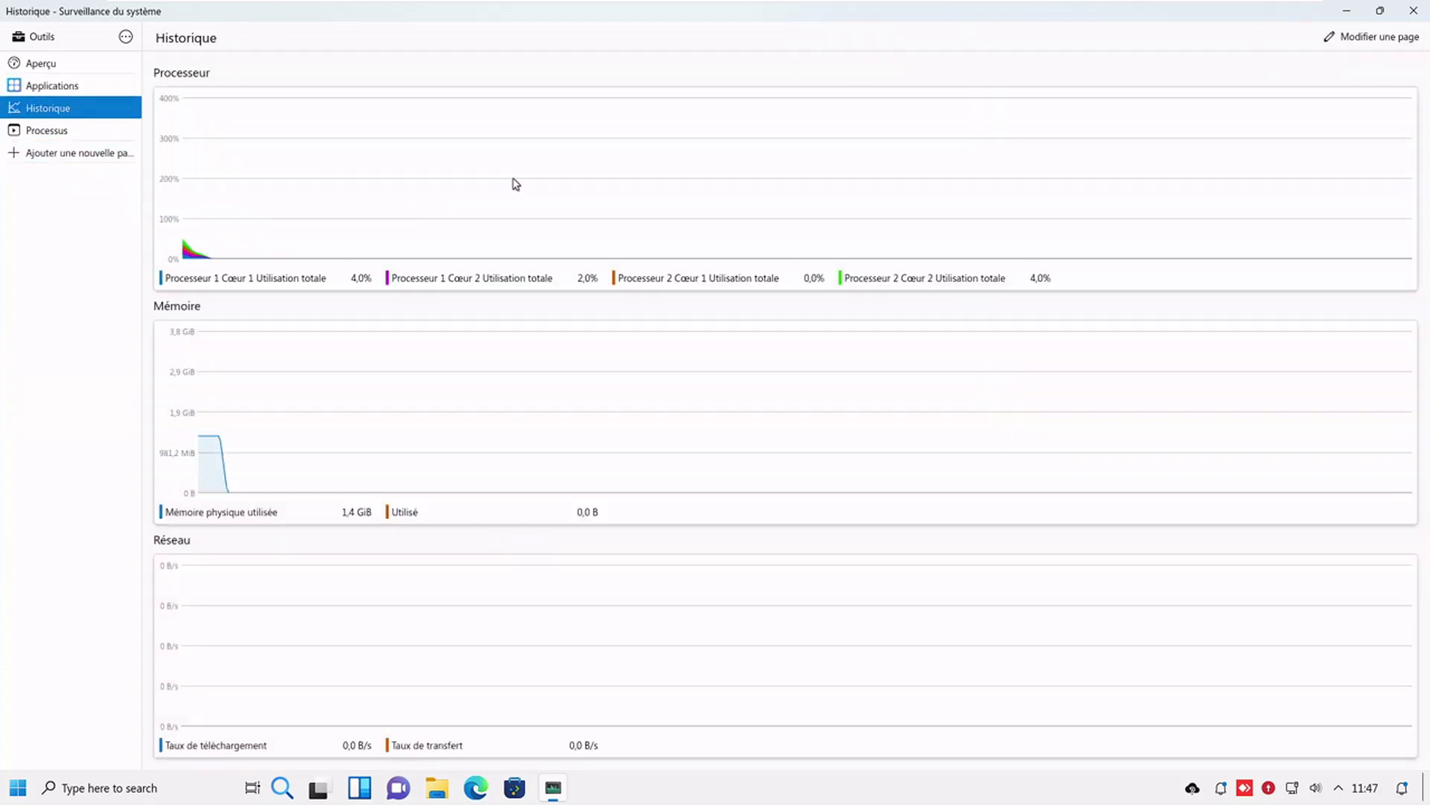
pyautogui.click(66, 132)
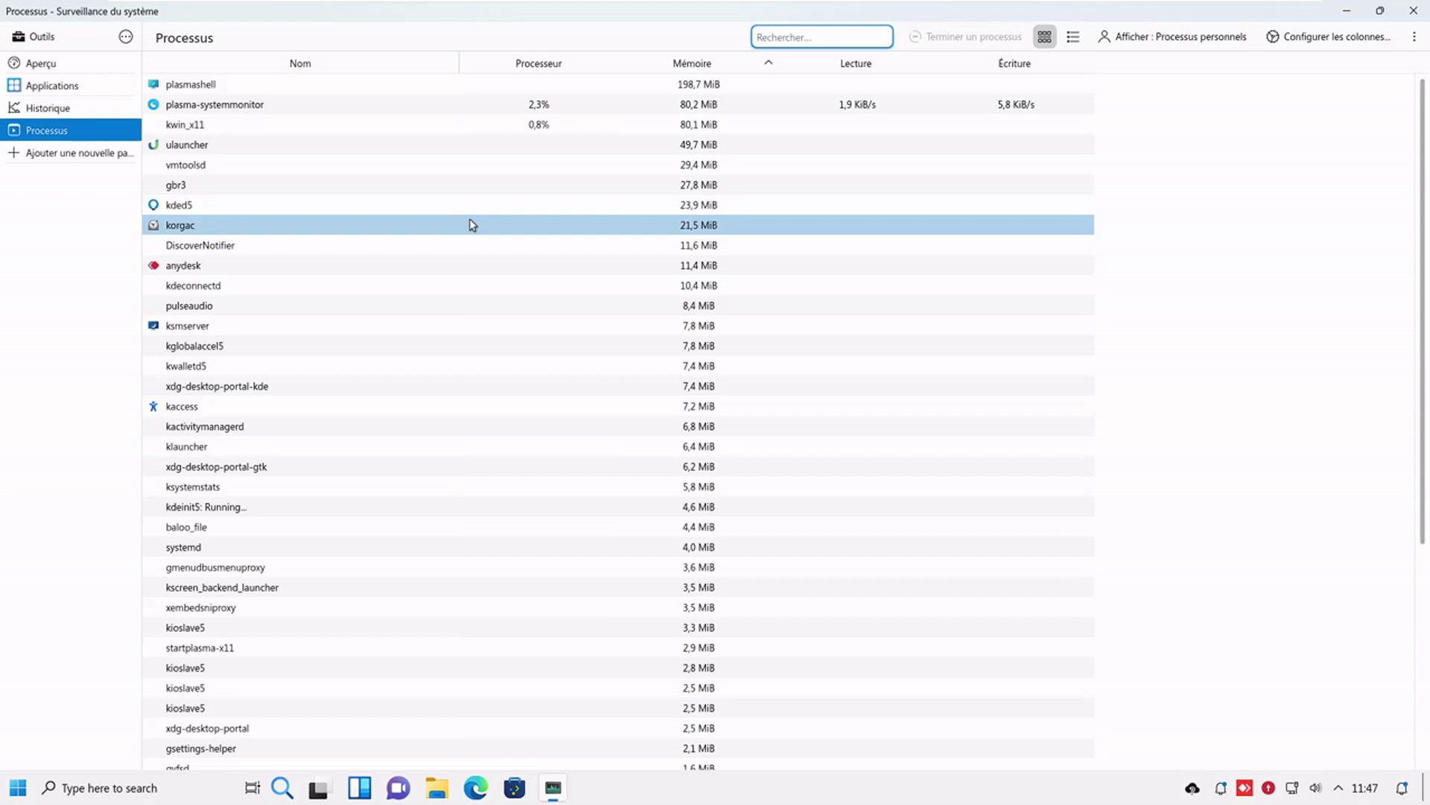
pyautogui.click(187, 206)
pyautogui.rightClick(187, 208)
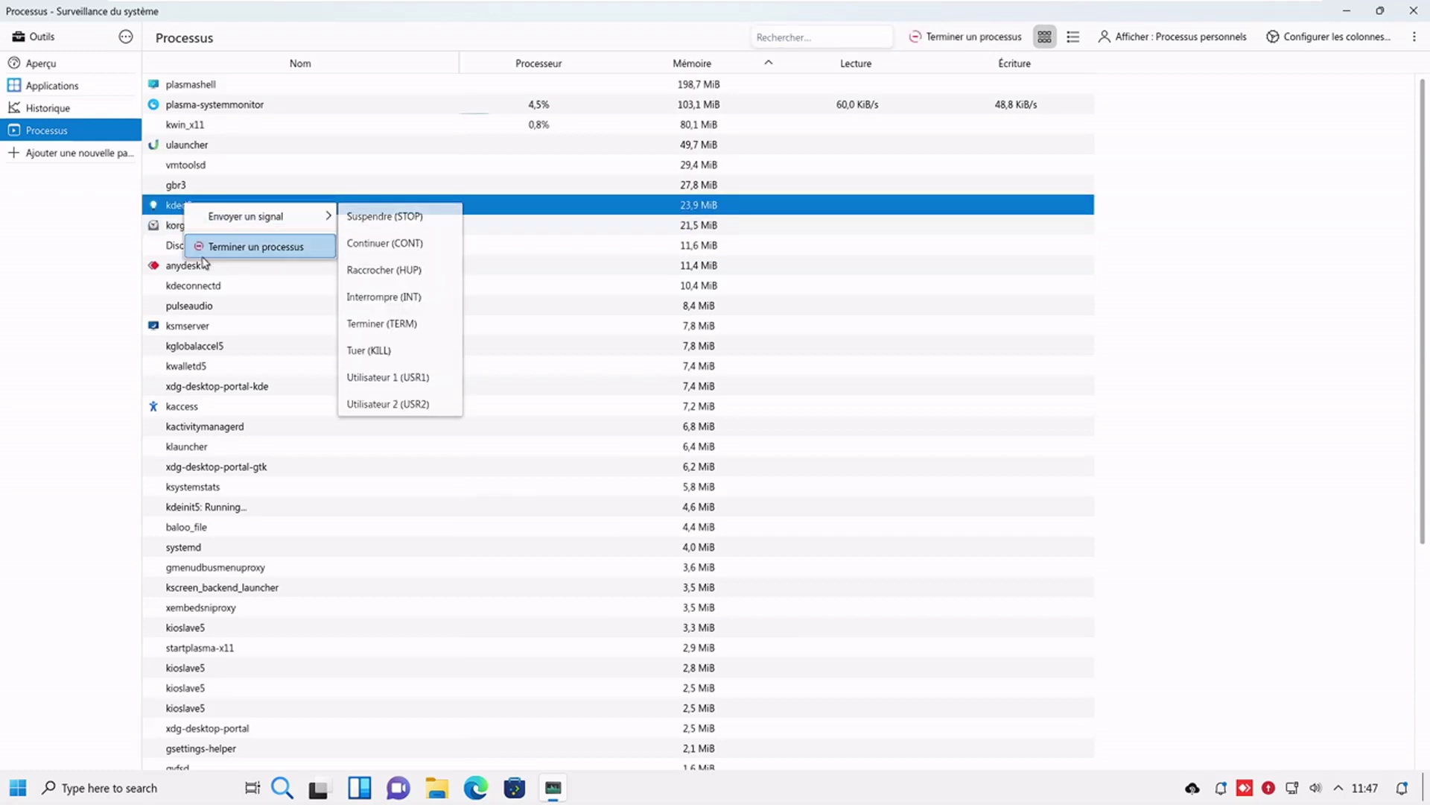
pyautogui.click(1022, 208)
pyautogui.click(1028, 185)
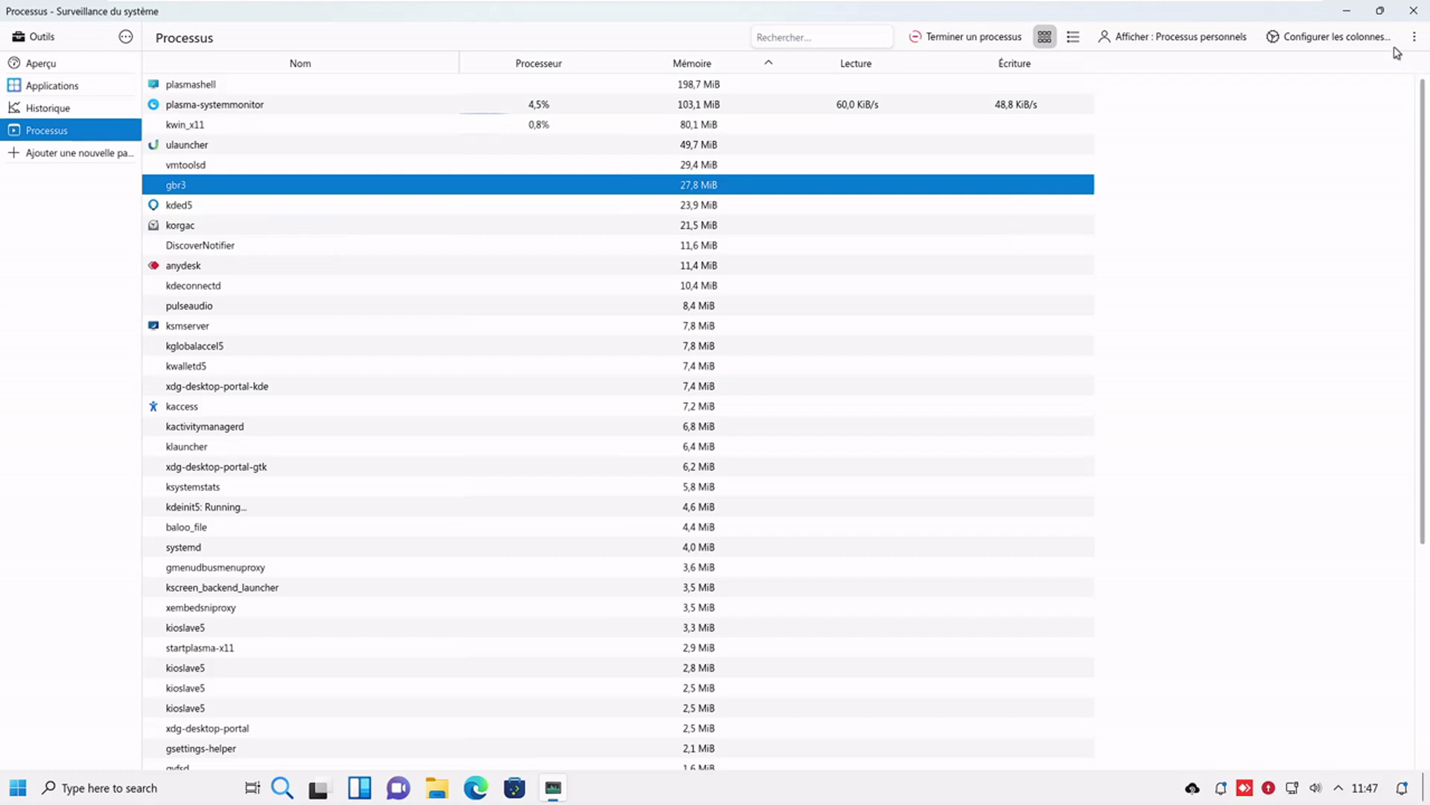
pyautogui.click(1414, 14)
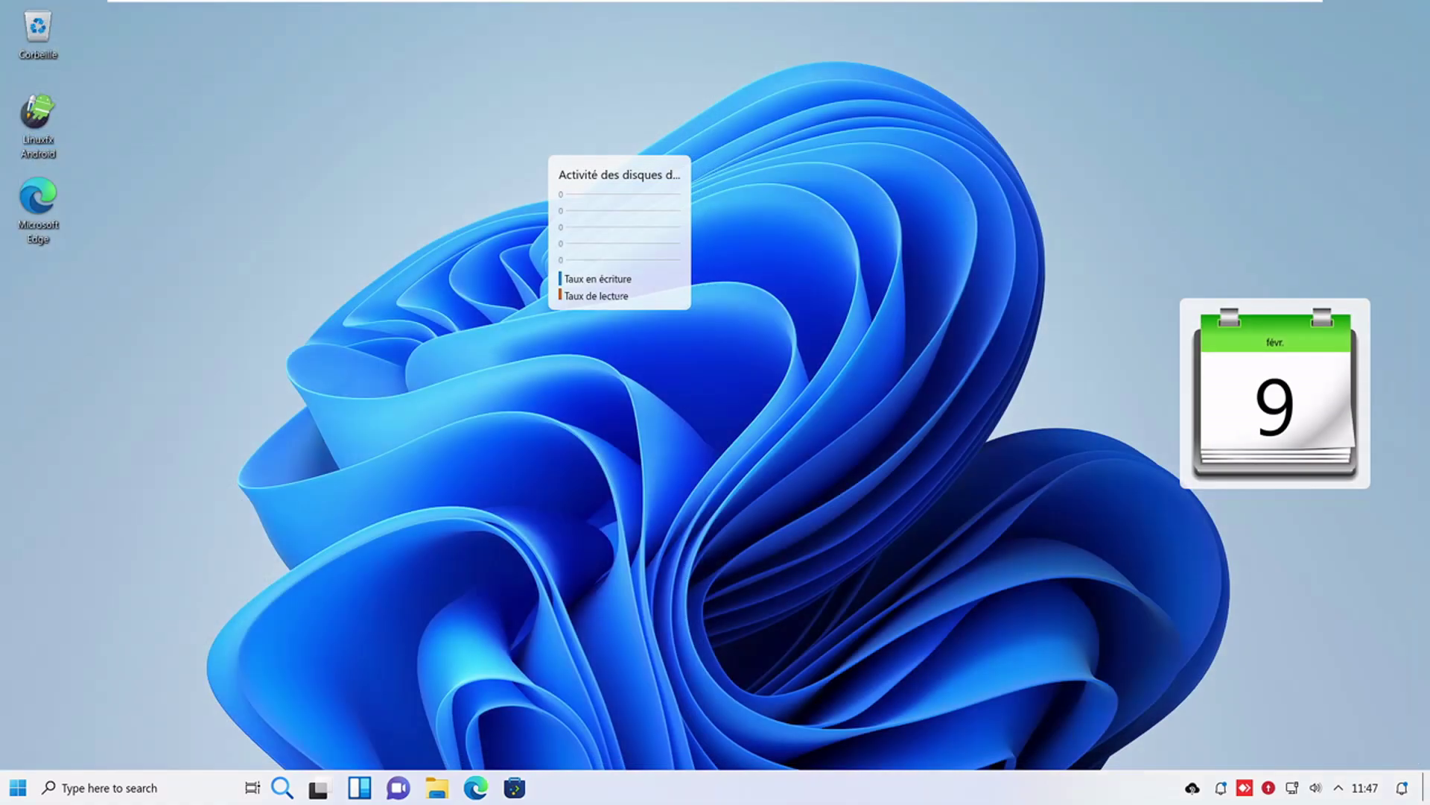
# Switch to Discover from the application list, view its featured applications, and close it.
pyautogui.click(18, 791)
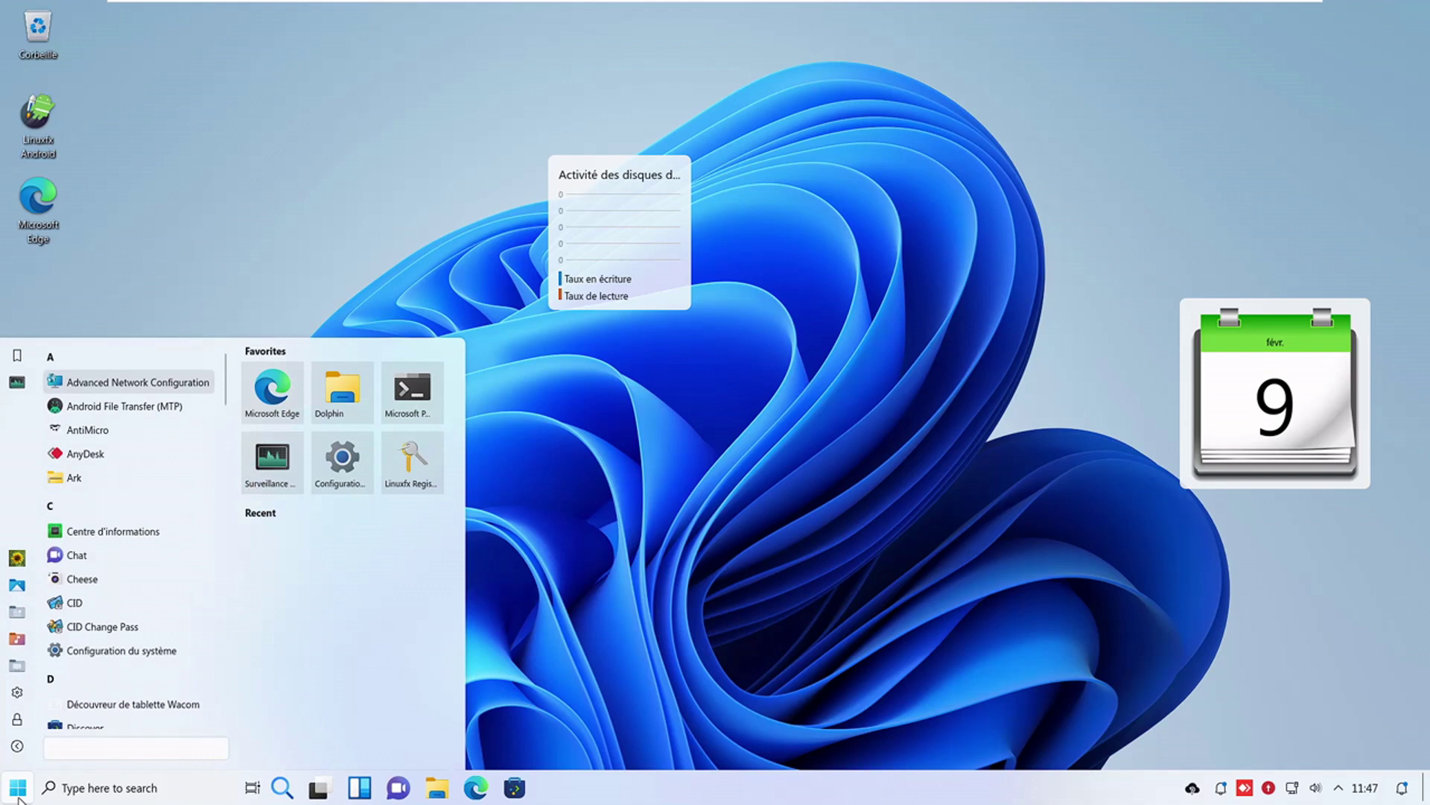
pyautogui.scroll(-1, 156, 698)
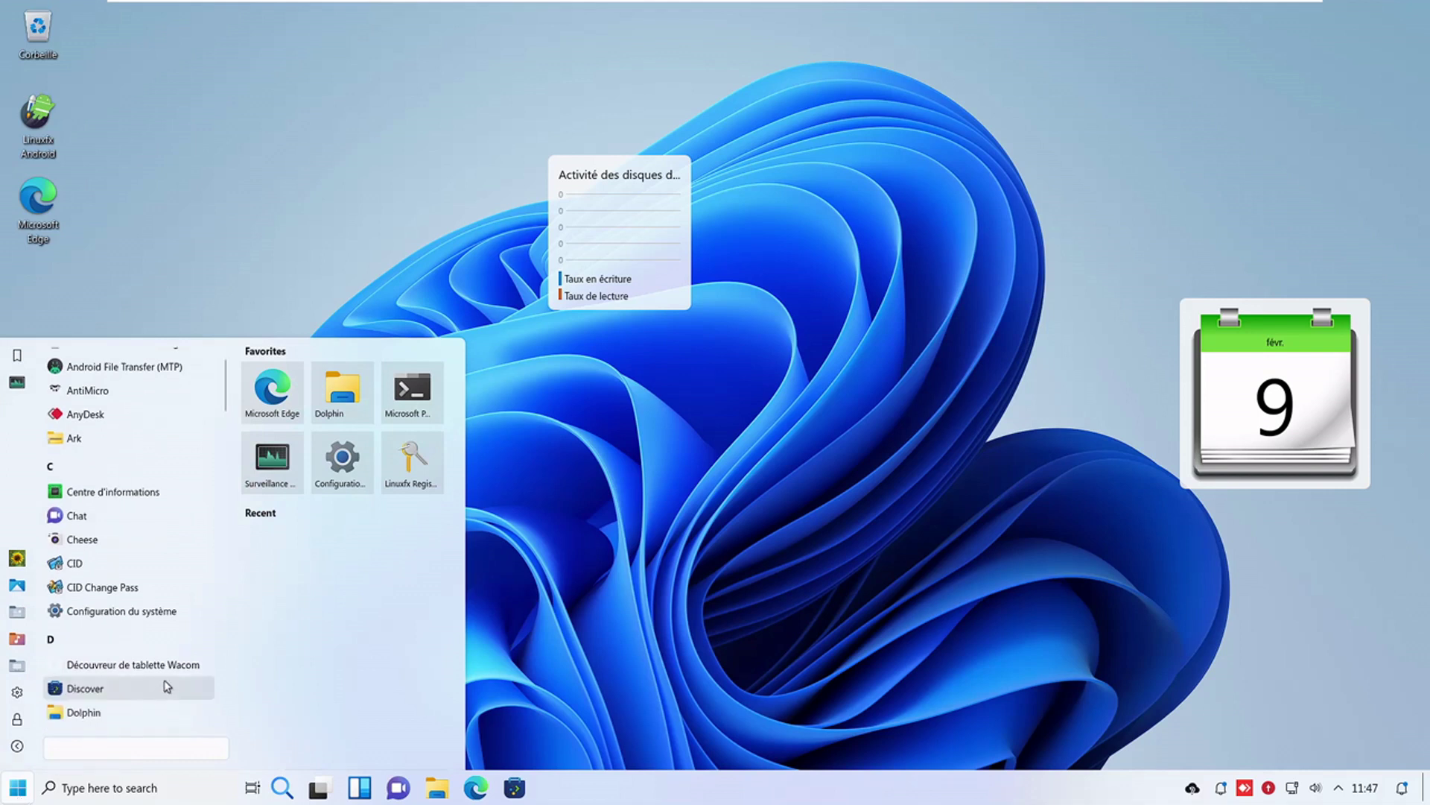
pyautogui.click(168, 687)
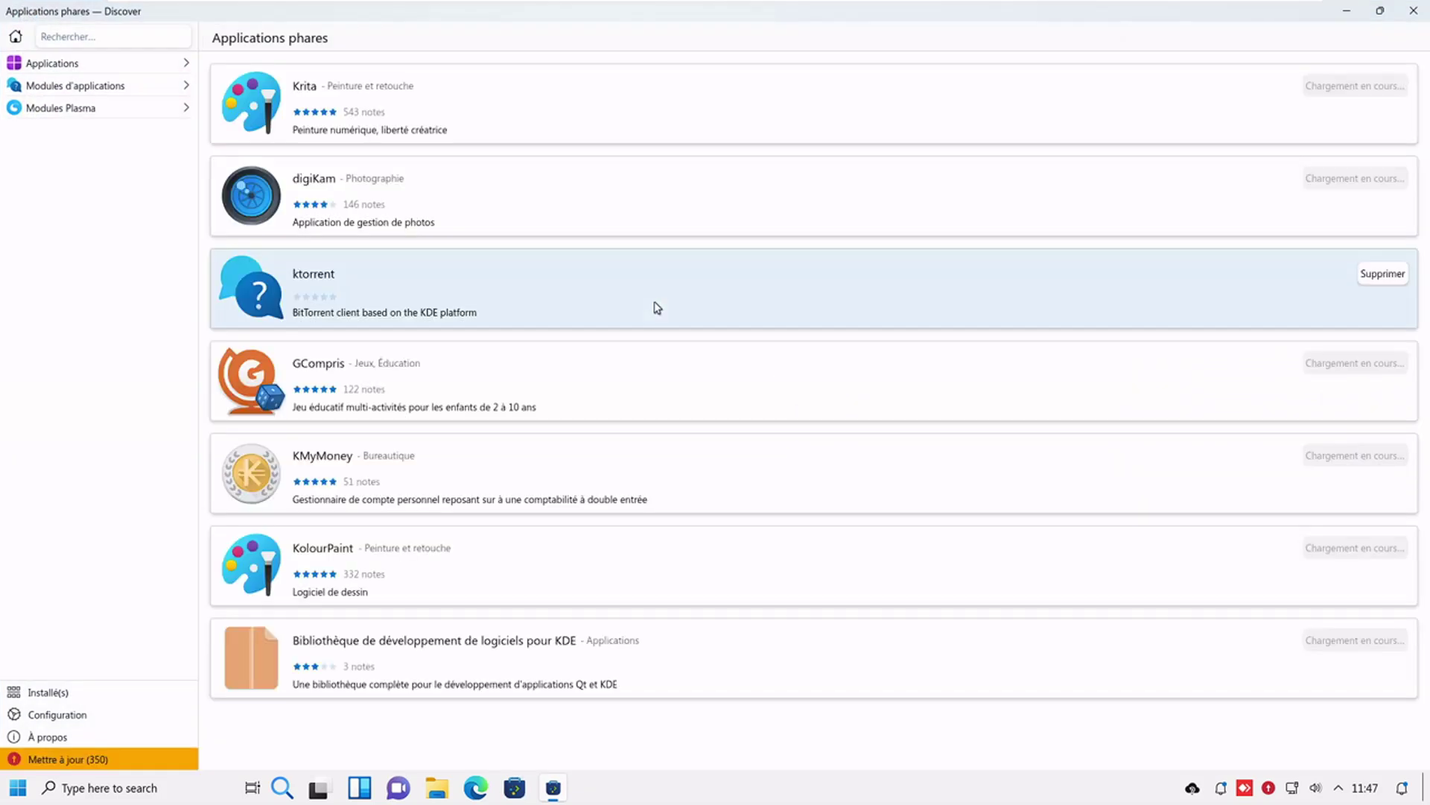
pyautogui.click(1414, 11)
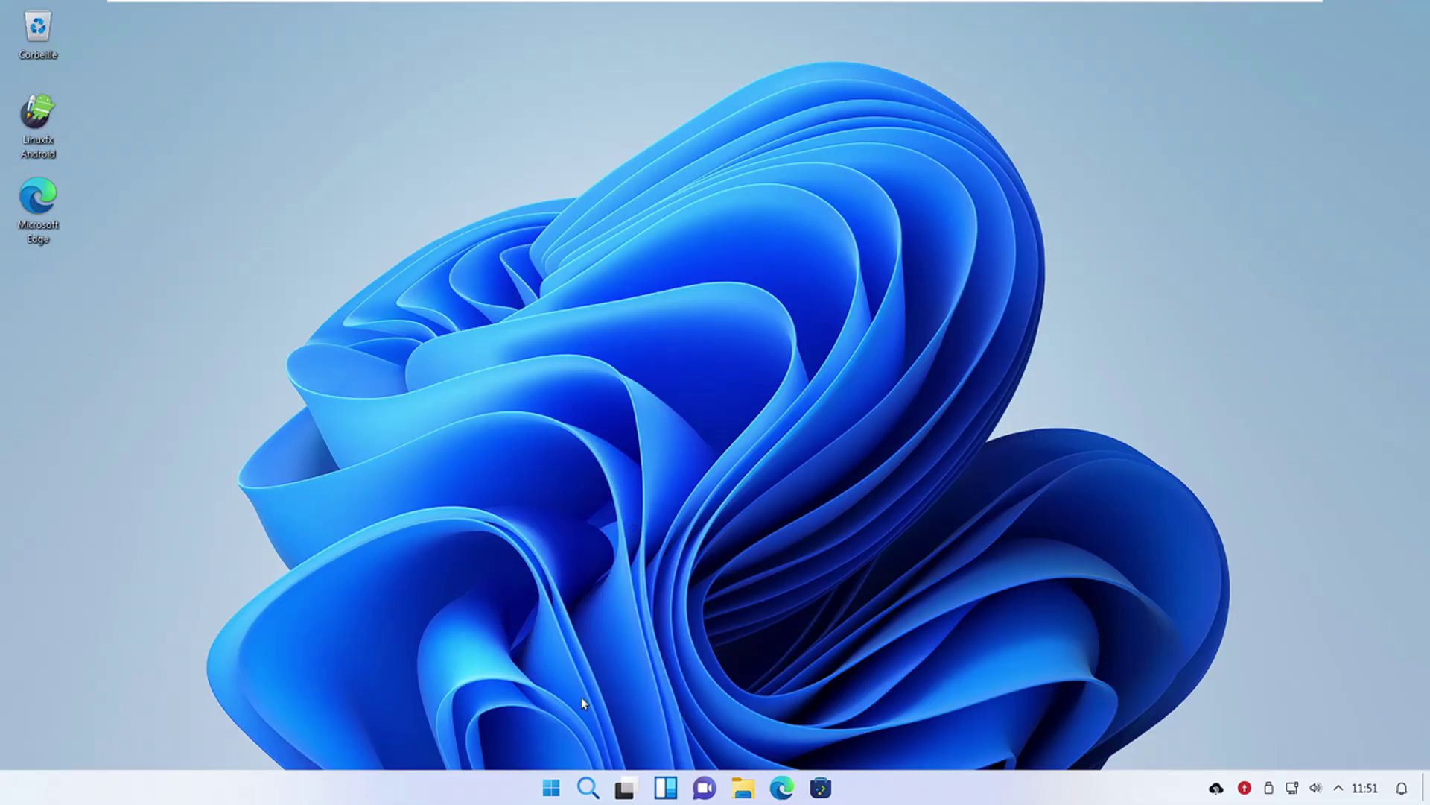
# Browse the start menu's pinned items and full application list, and launch Centre d'informations.
pyautogui.click(551, 788)
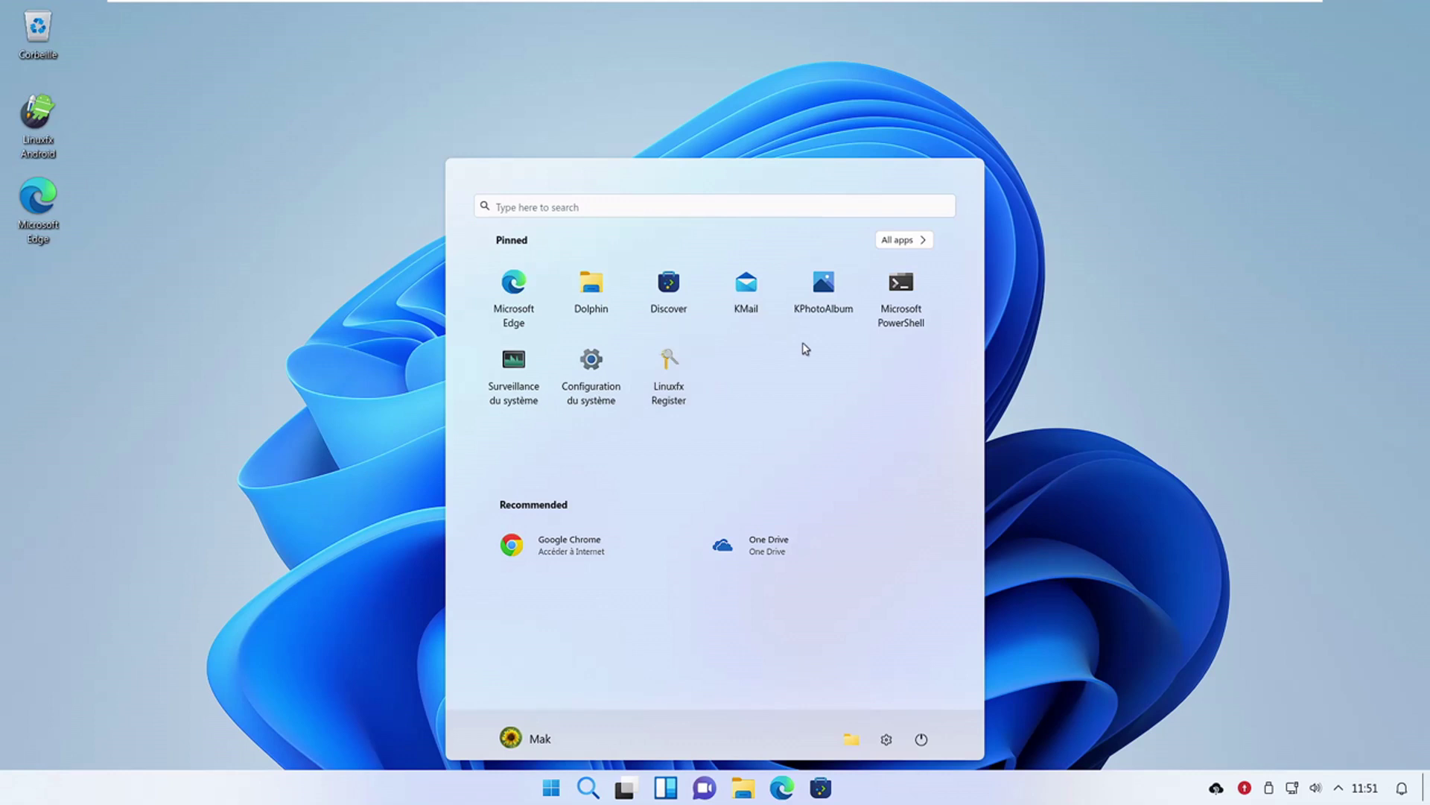
pyautogui.click(916, 240)
pyautogui.scroll(-2, 602, 431)
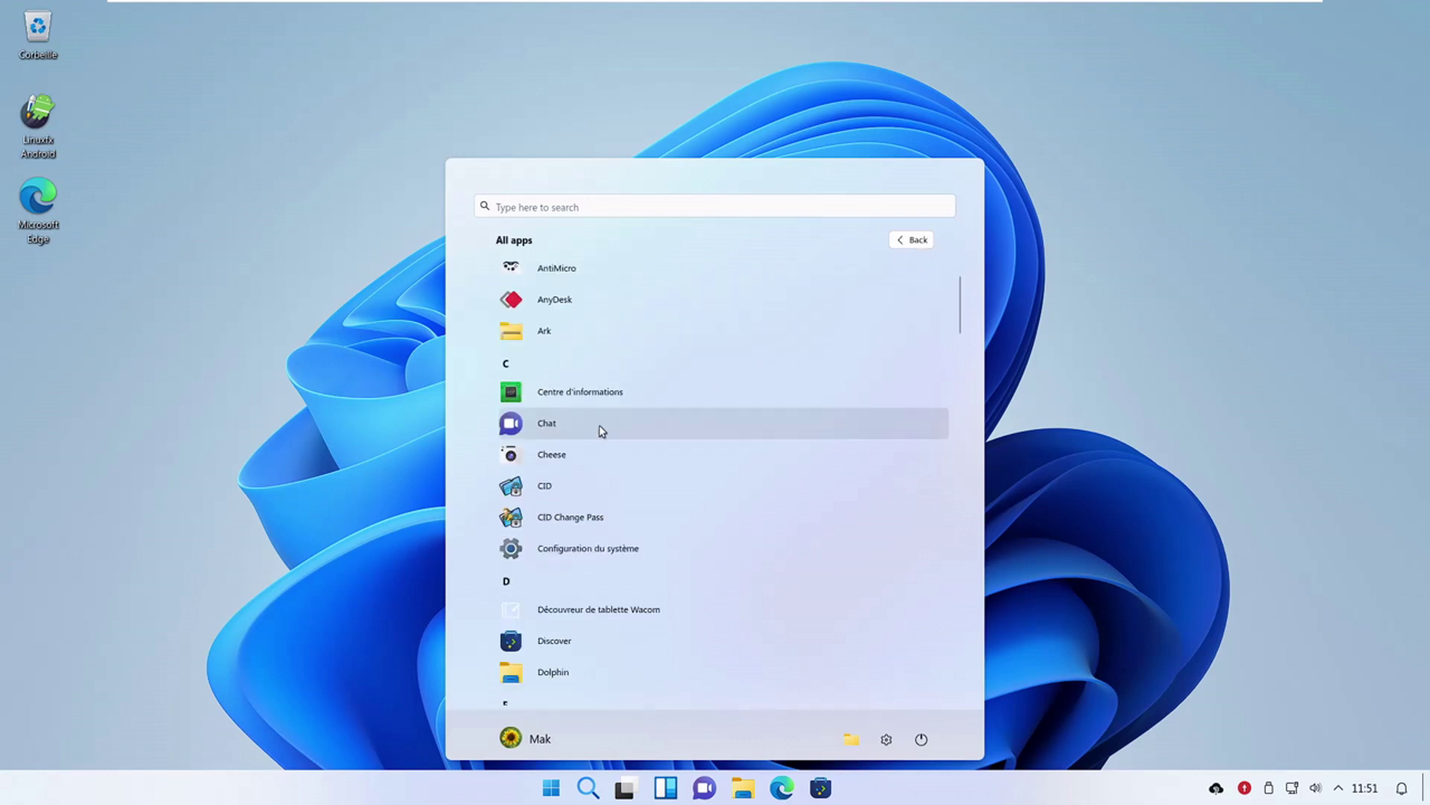
pyautogui.click(608, 389)
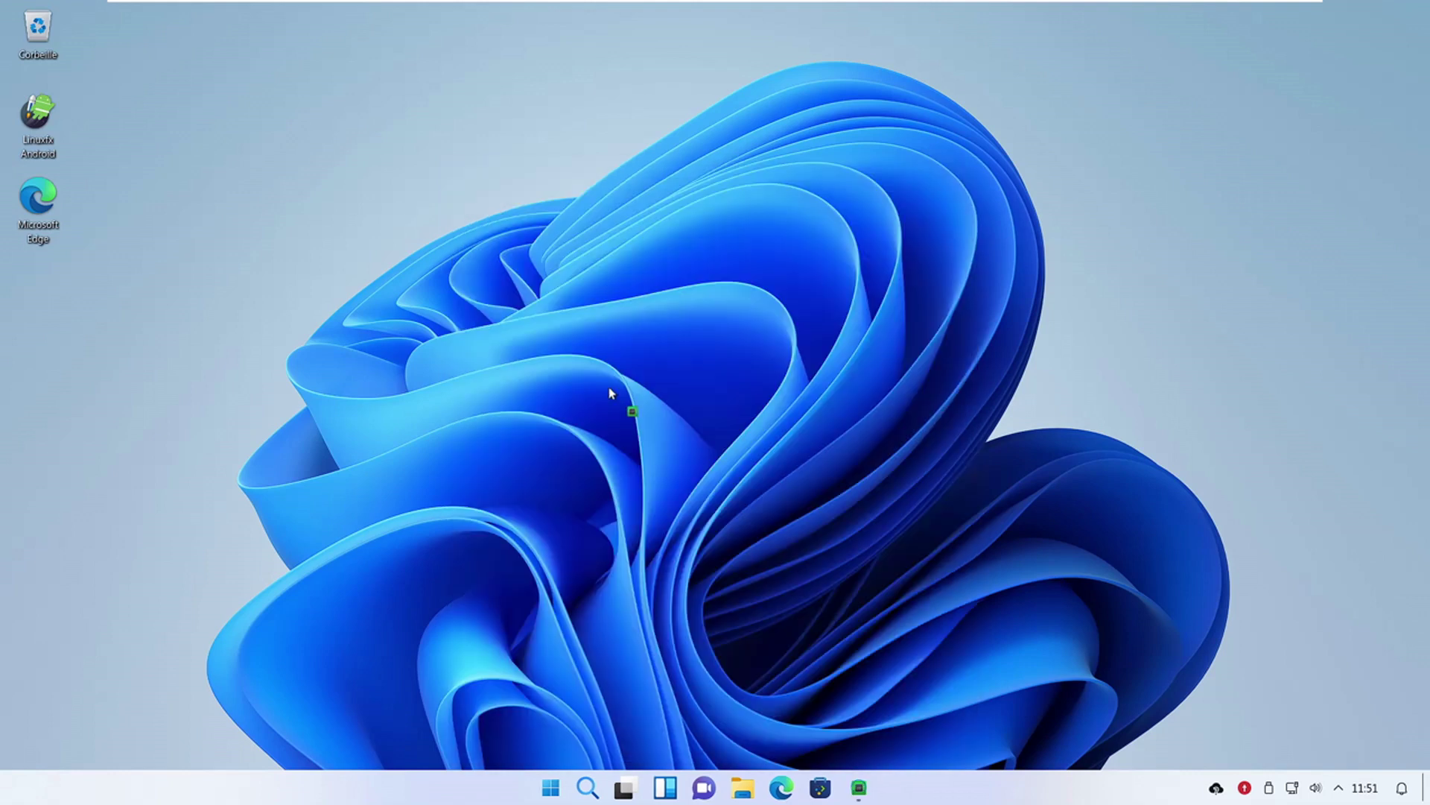
# View the Mémoire, Énergie, Graphiques, Réseau and Périphériques pages of Centre d'informations, and close it.
pyautogui.click(550, 788)
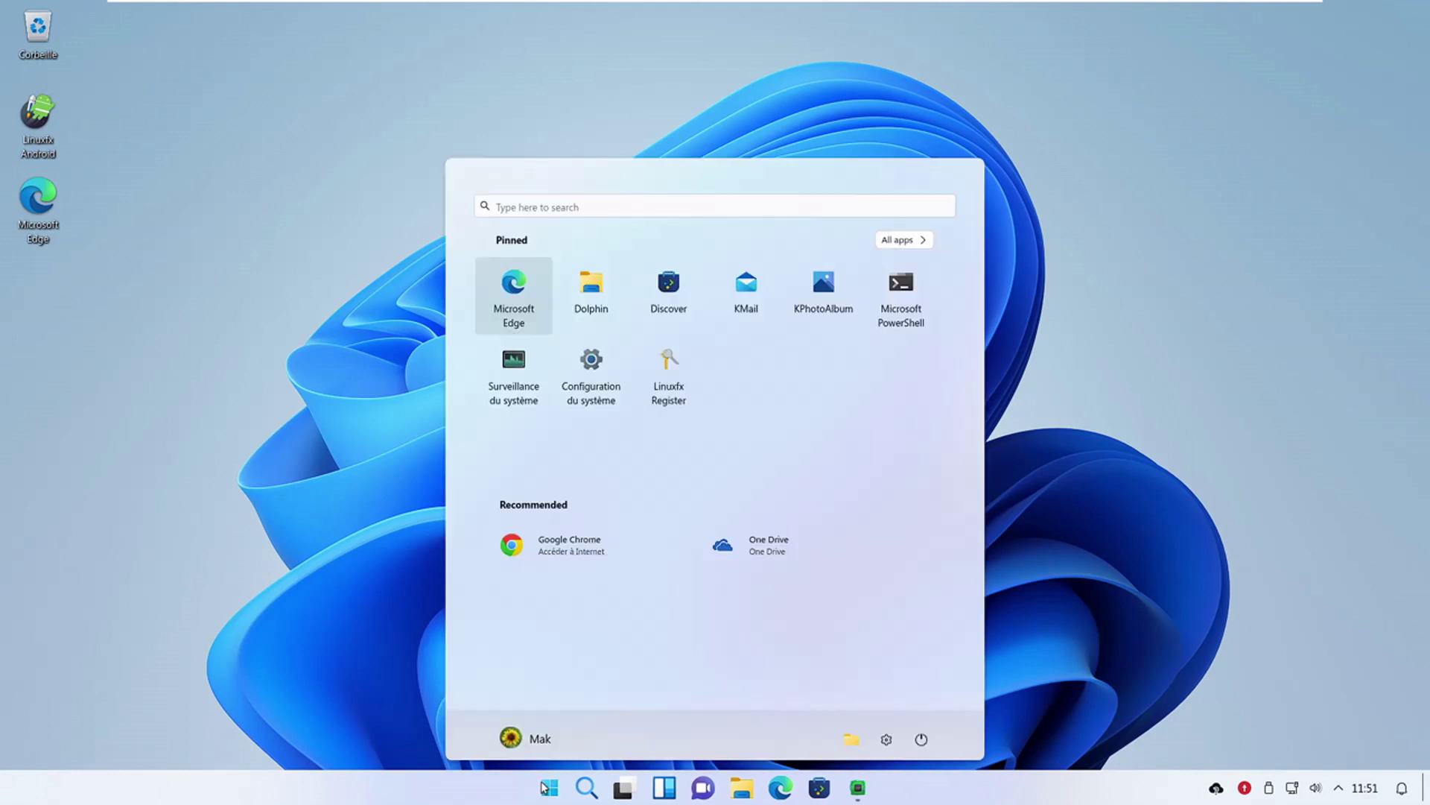
pyautogui.click(710, 10)
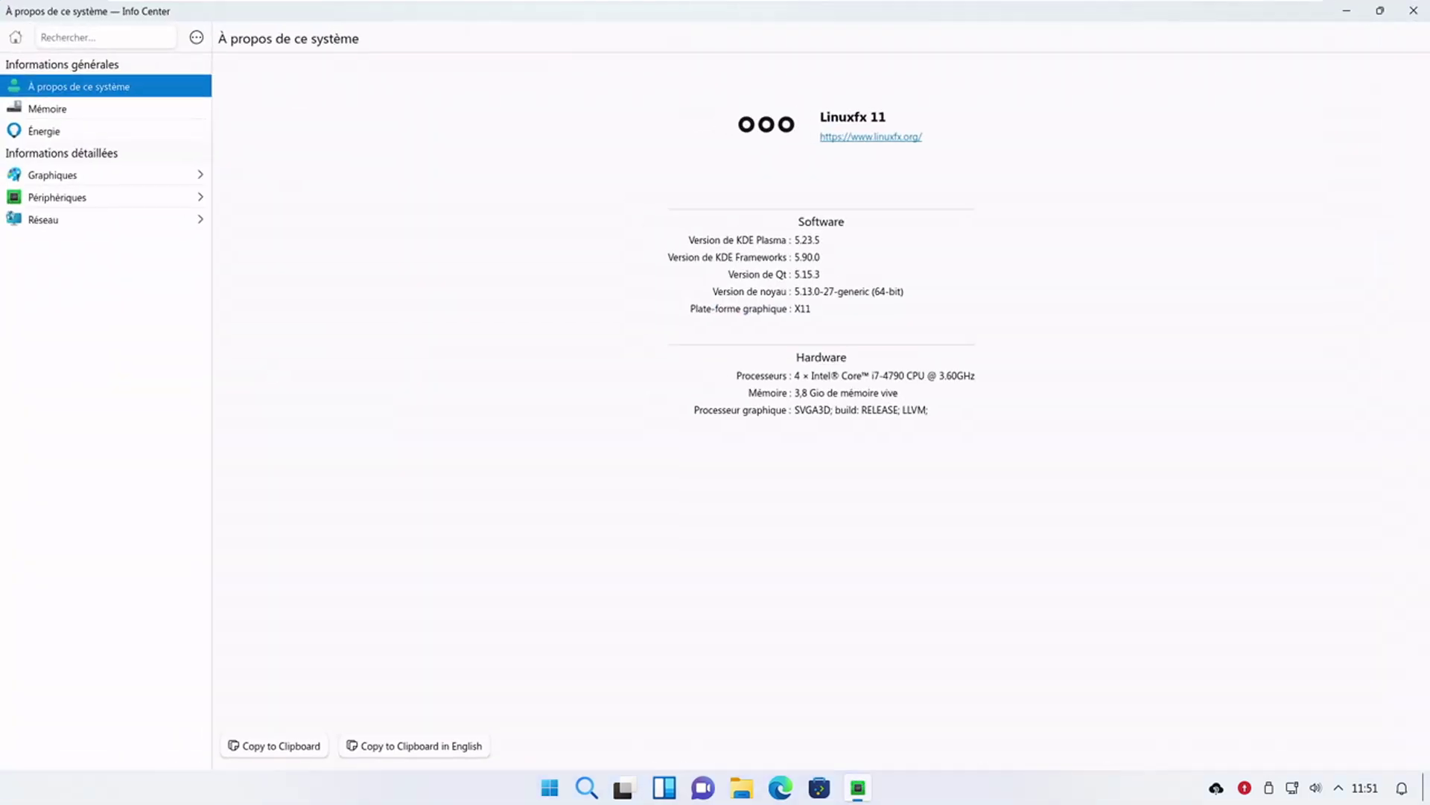
pyautogui.click(88, 113)
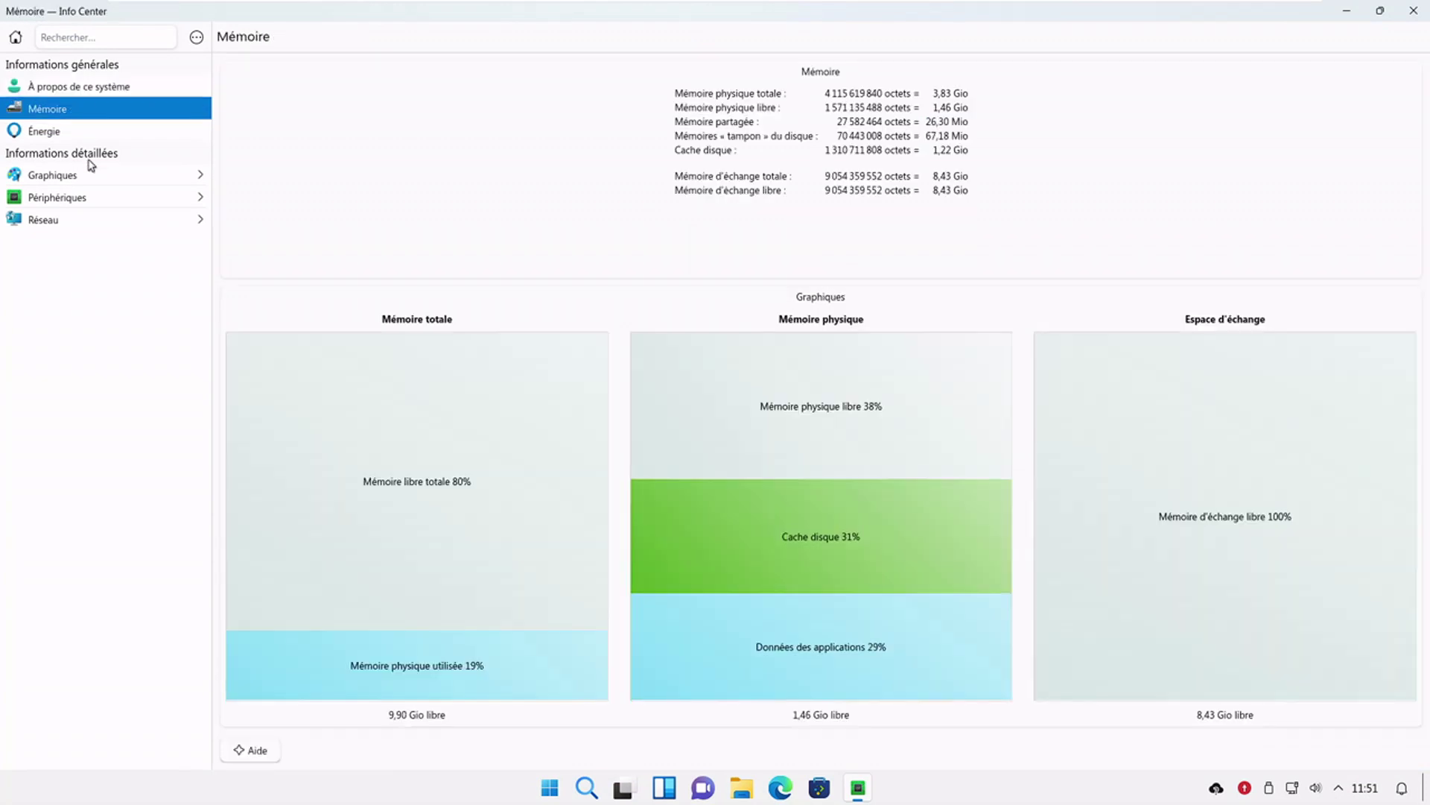
pyautogui.click(85, 132)
pyautogui.click(91, 178)
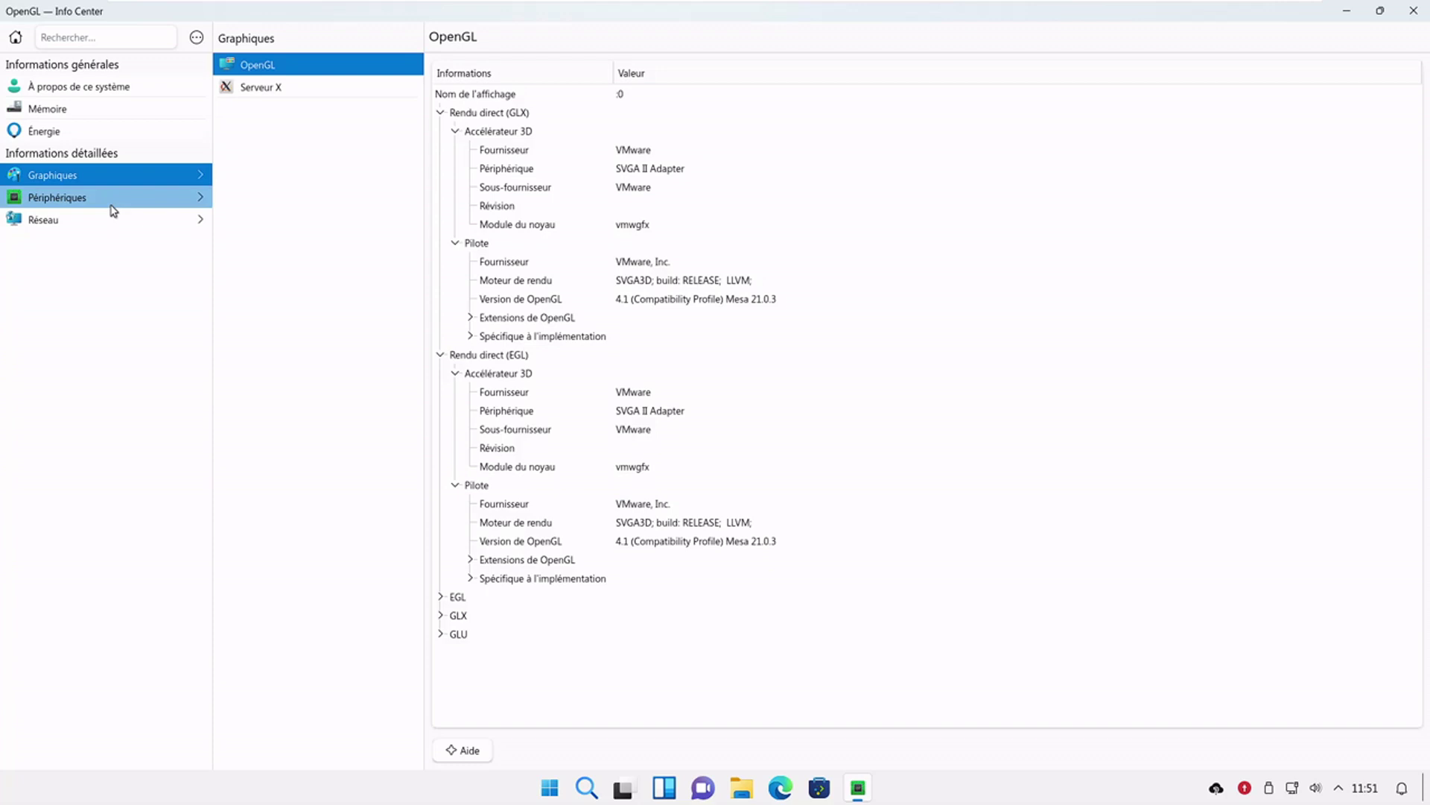
pyautogui.click(112, 215)
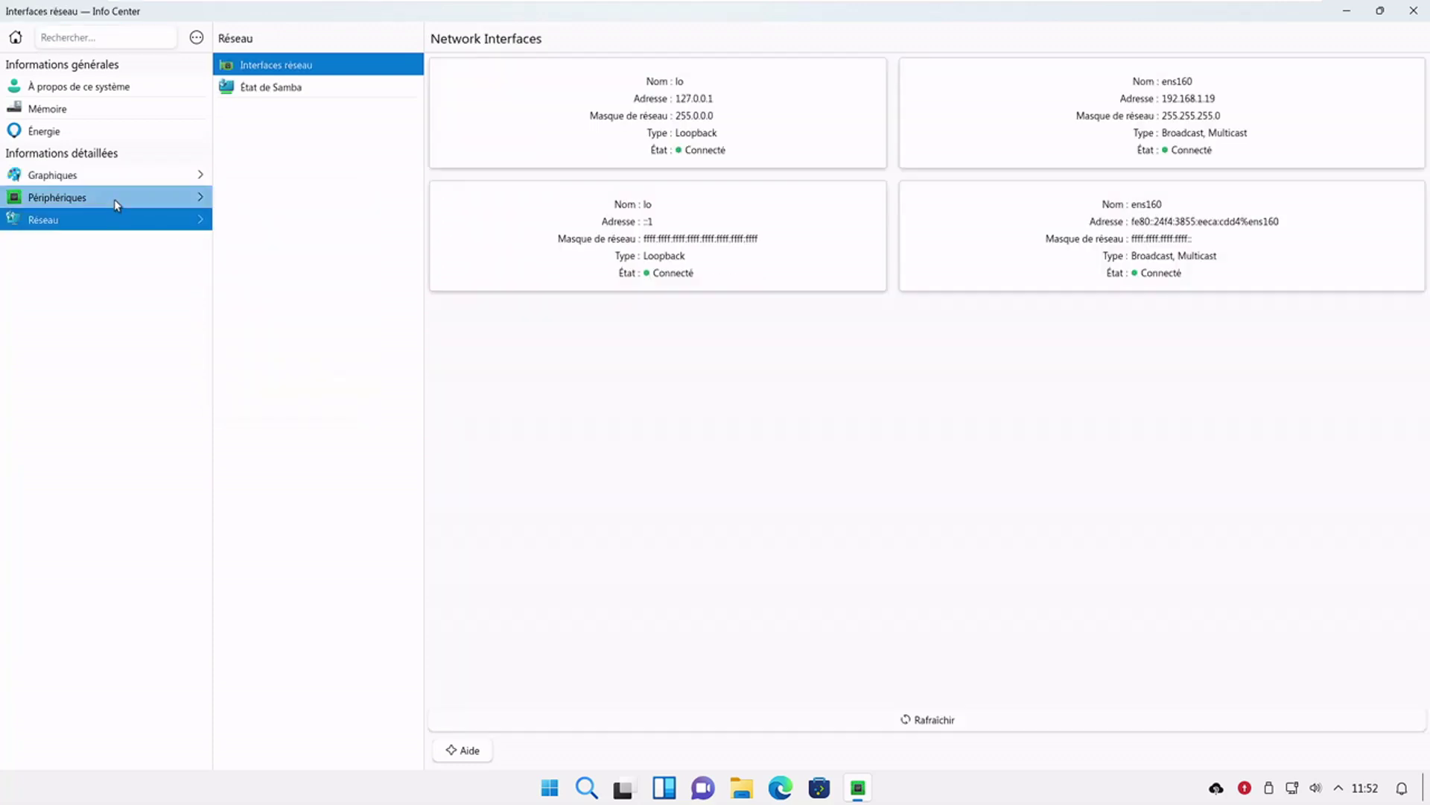
pyautogui.click(114, 199)
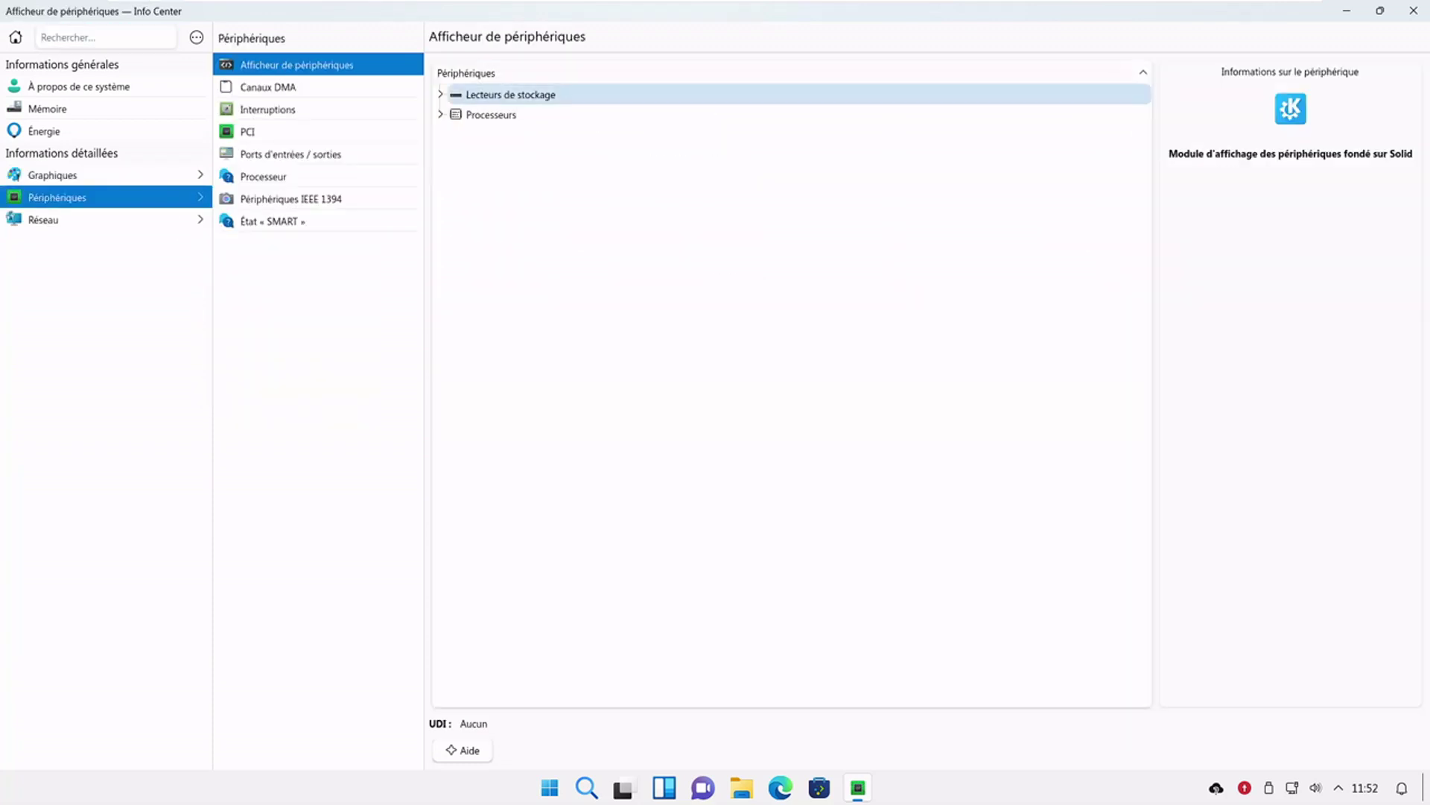
pyautogui.click(1413, 11)
# Browse the start menu's full application list from K down to the entries under W.
pyautogui.click(550, 787)
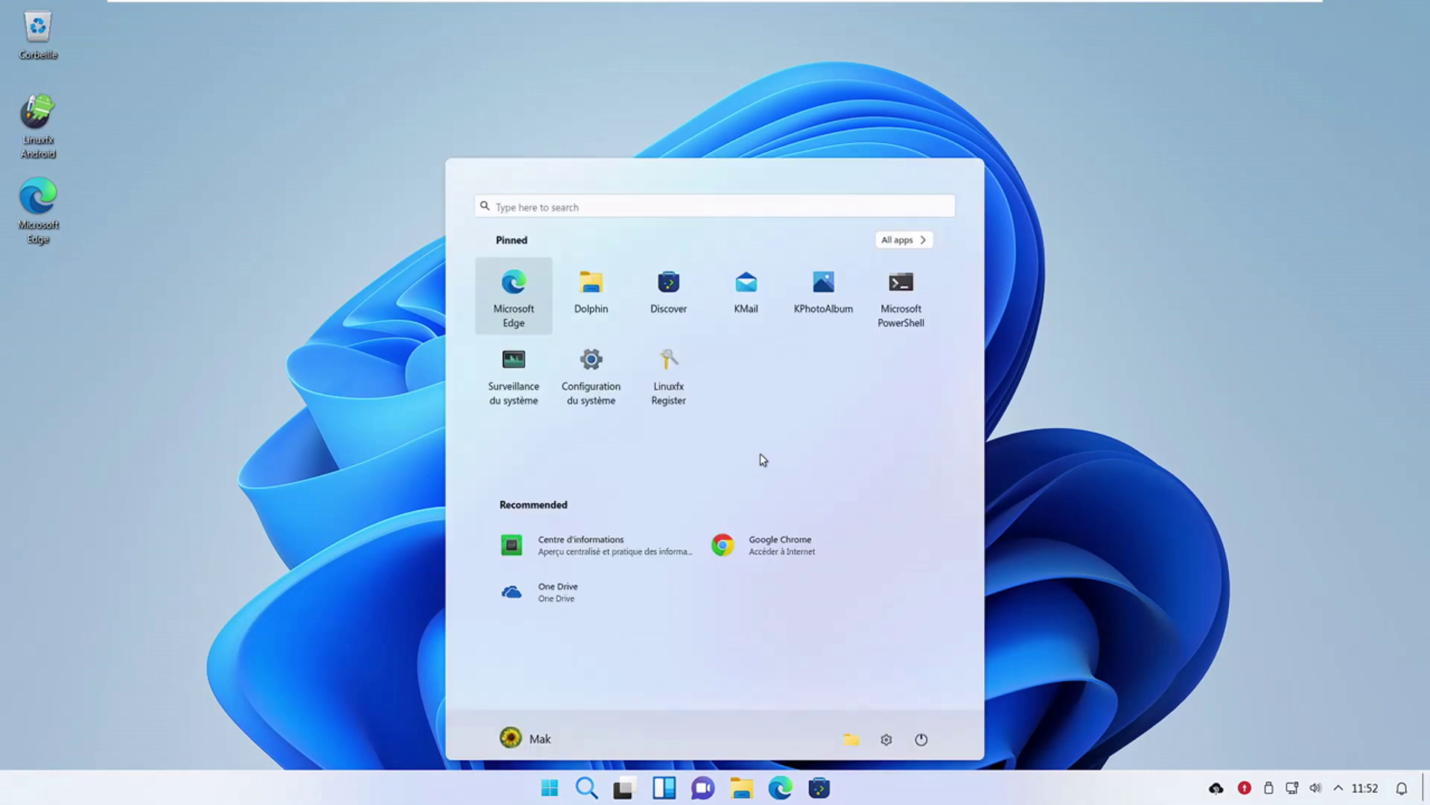
pyautogui.click(901, 240)
pyautogui.scroll(-15, 734, 461)
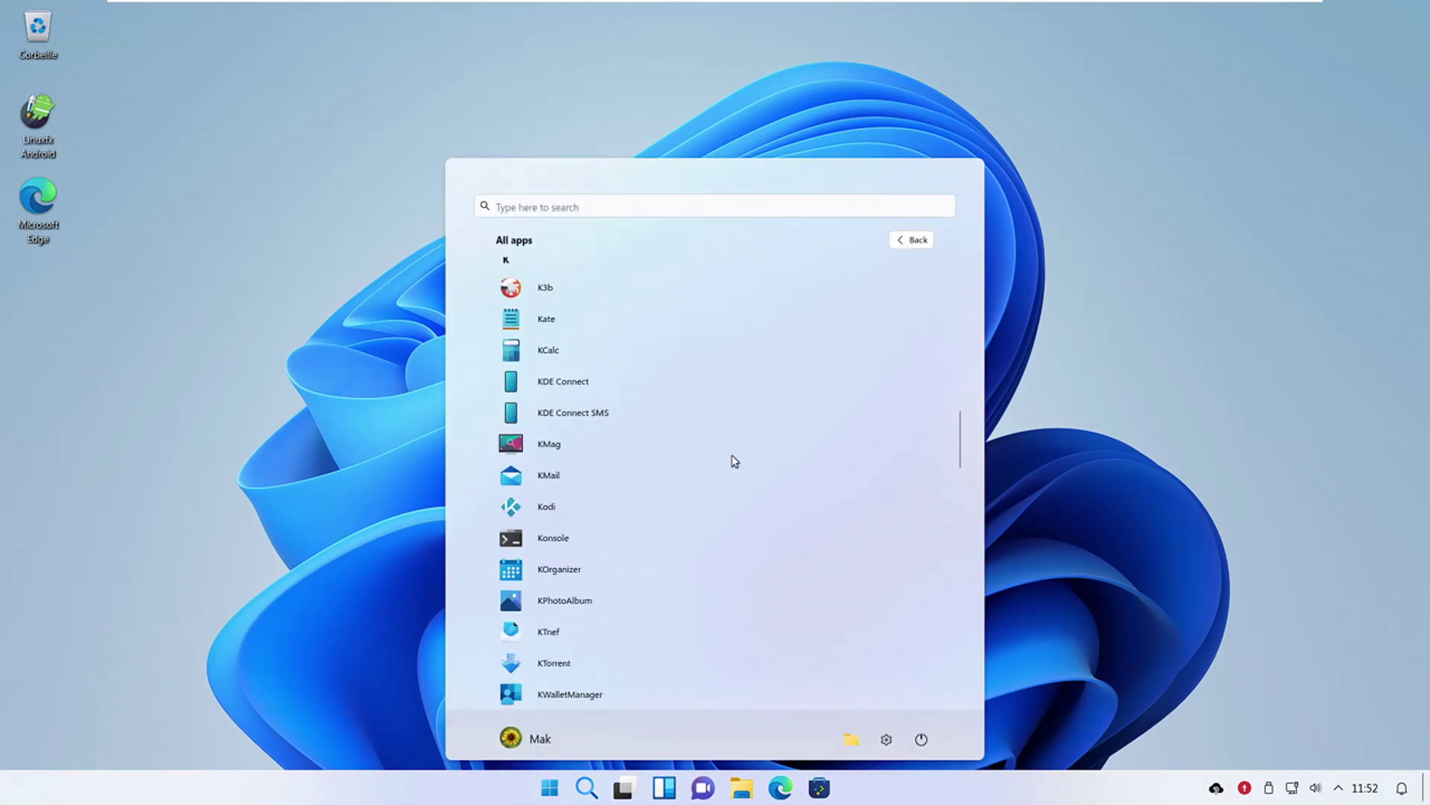
pyautogui.scroll(-3, 735, 462)
pyautogui.scroll(-8, 734, 461)
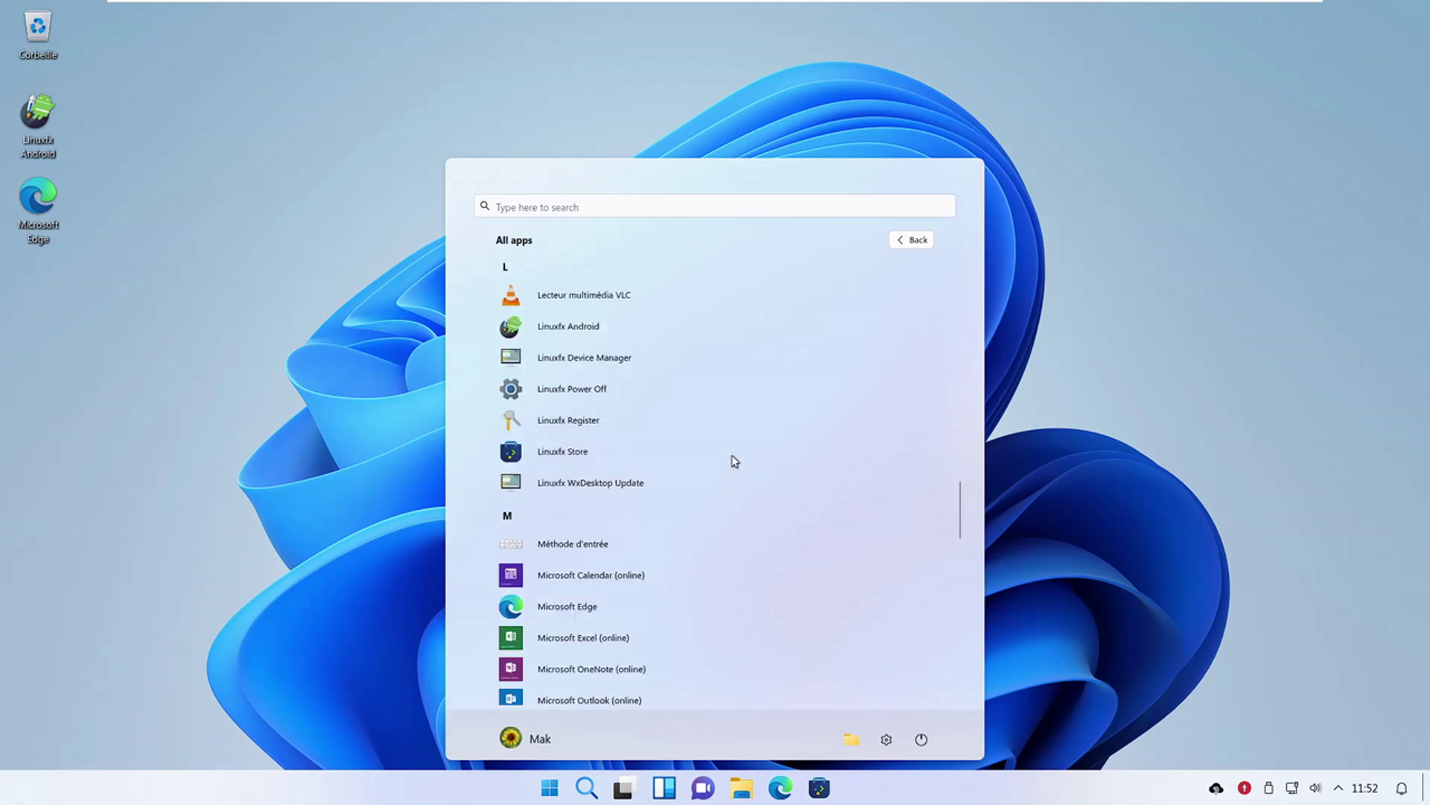
pyautogui.scroll(-10, 734, 462)
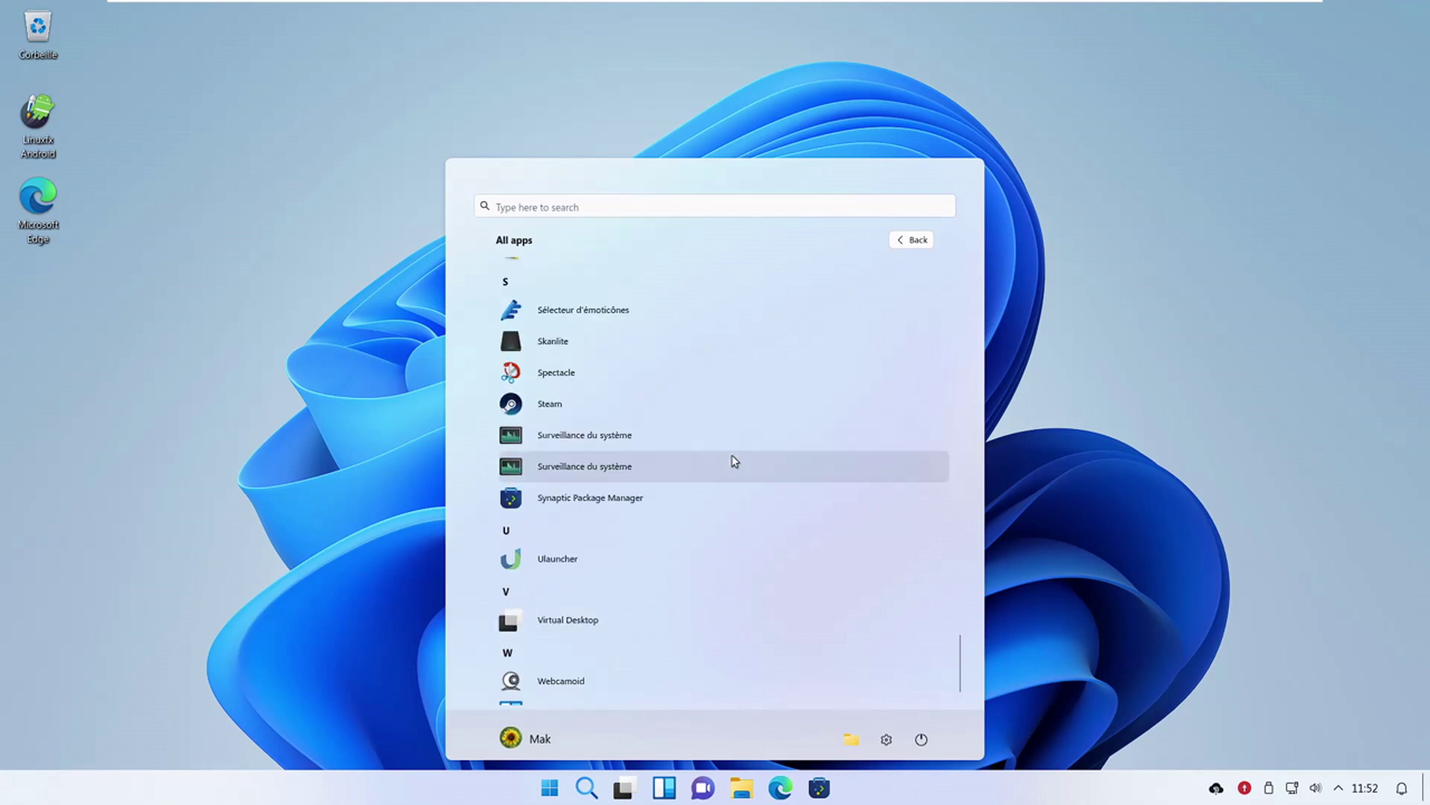
# Search the desktop for "informations", open Centre d'informations from the results, view the system summary, and close it.
pyautogui.click(586, 786)
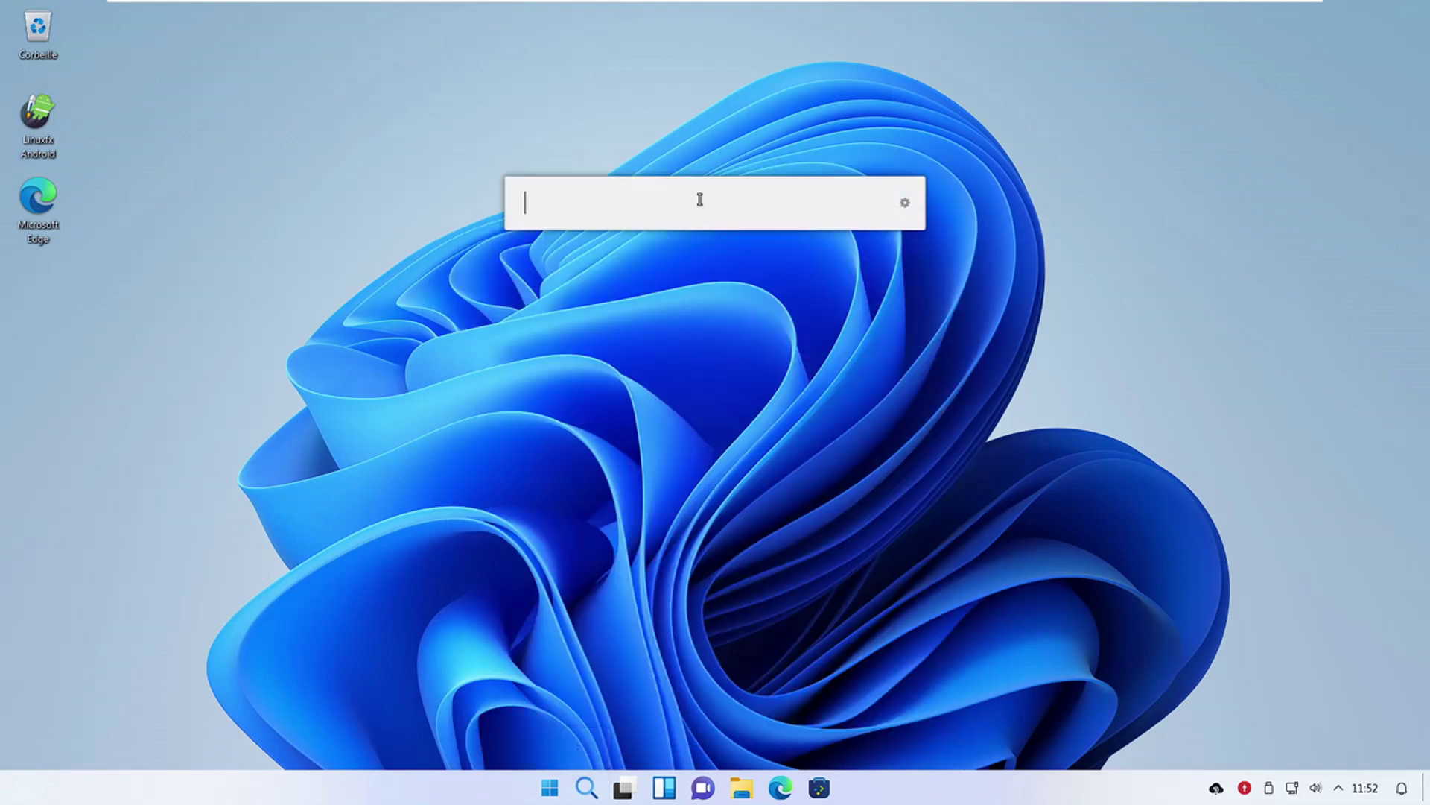
pyautogui.write('informations syst')
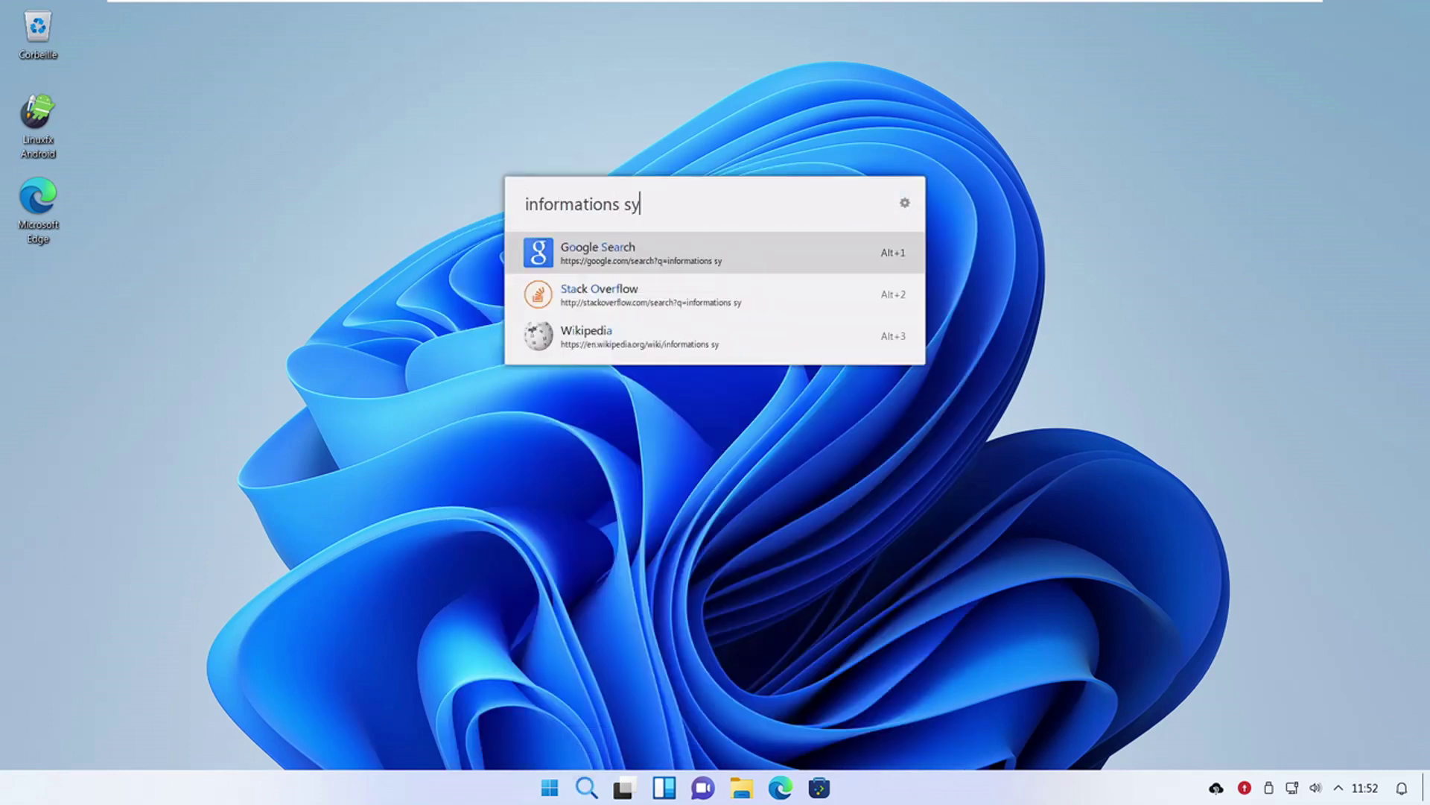
pyautogui.press('BackSpace')
pyautogui.press('BackSpace')
pyautogui.press('BackSpace')
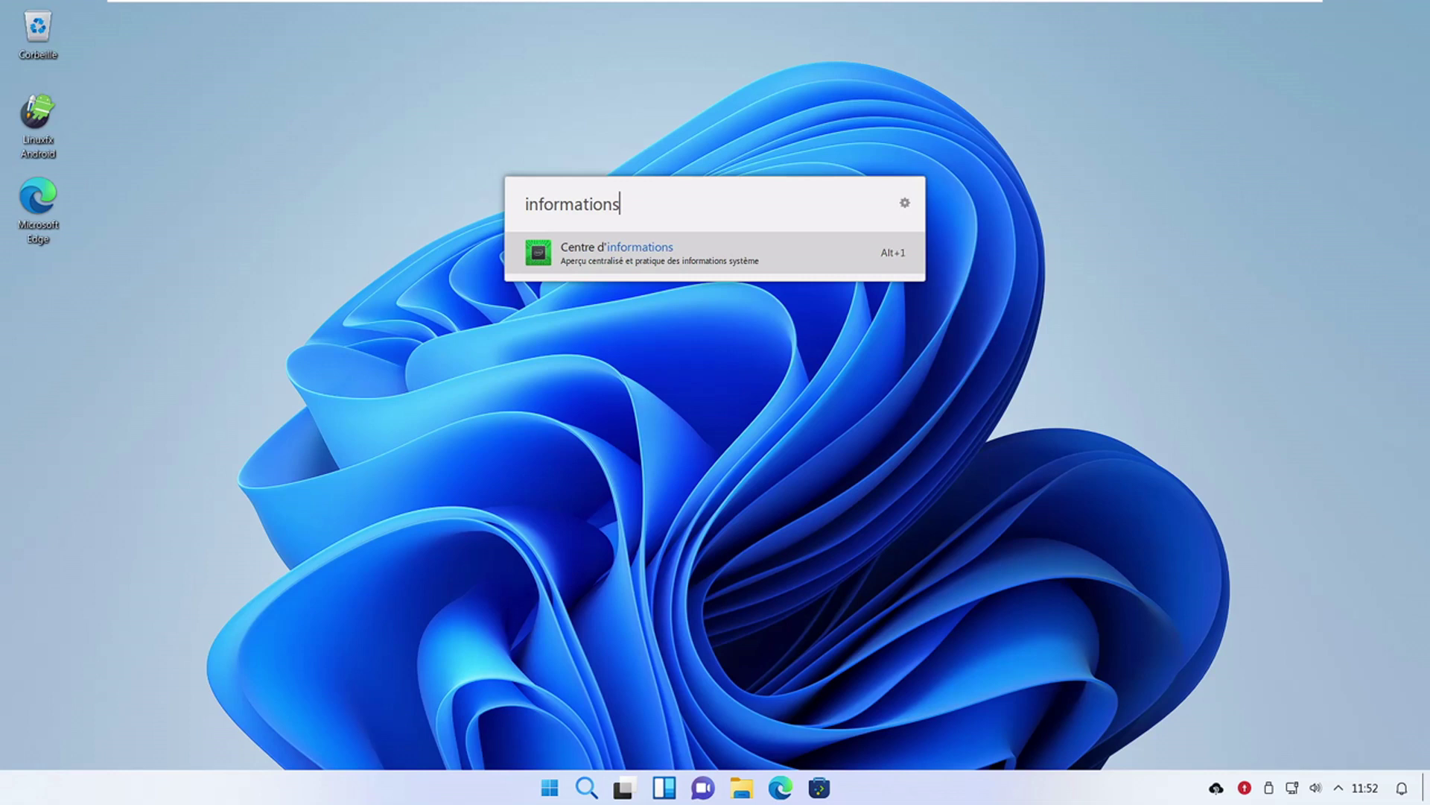
pyautogui.click(757, 246)
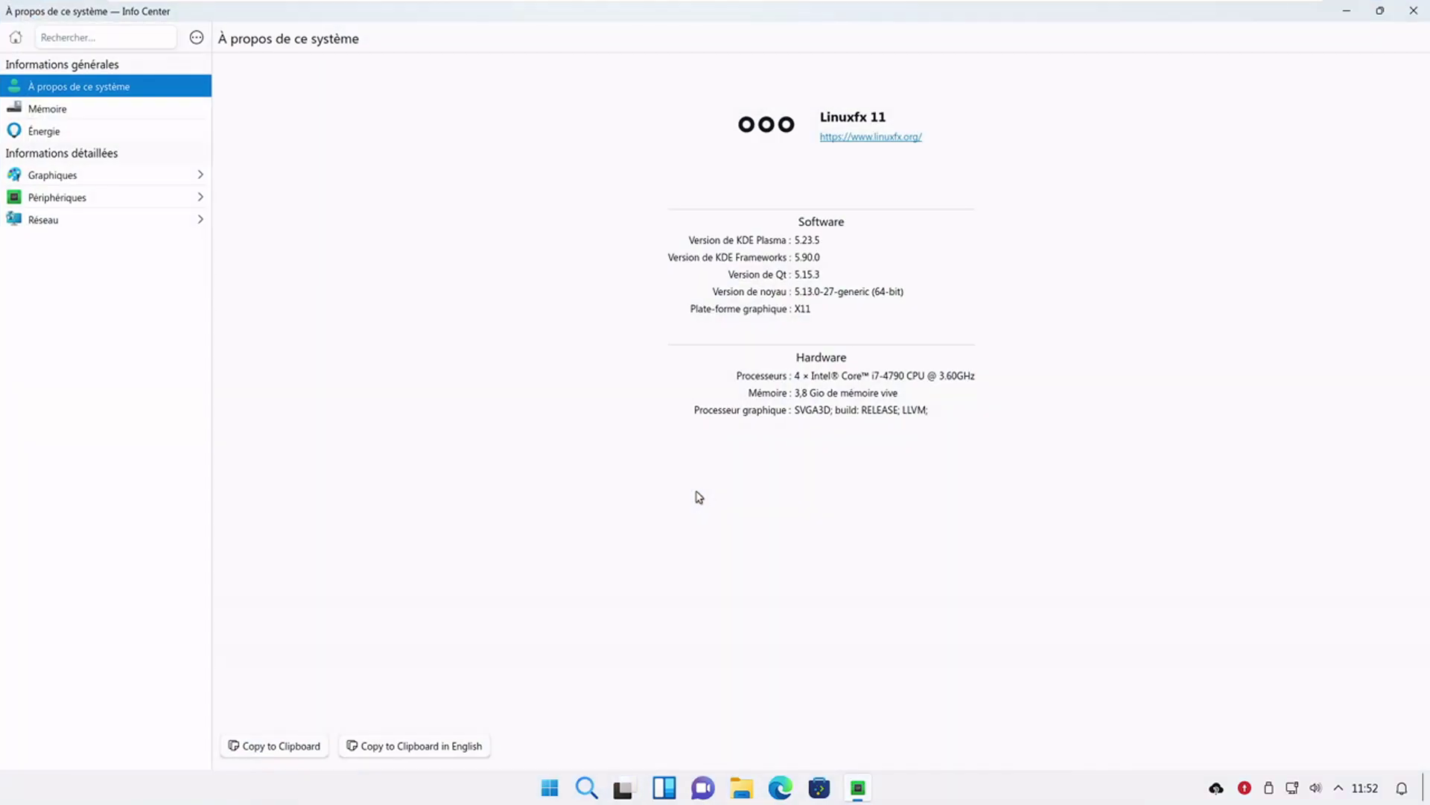
pyautogui.click(1415, 13)
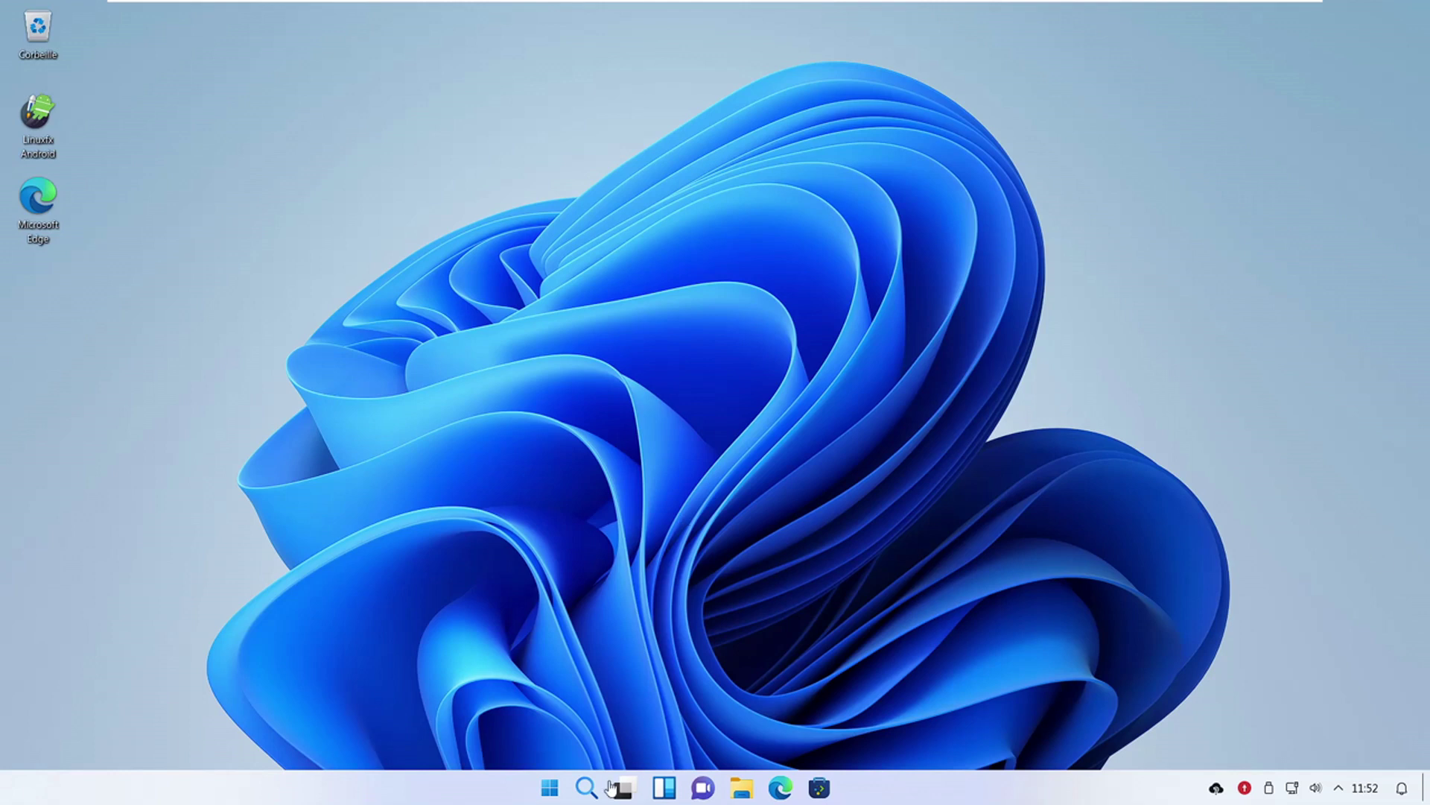
# Open the Réglages window from the start menu and maximize it.
pyautogui.click(550, 787)
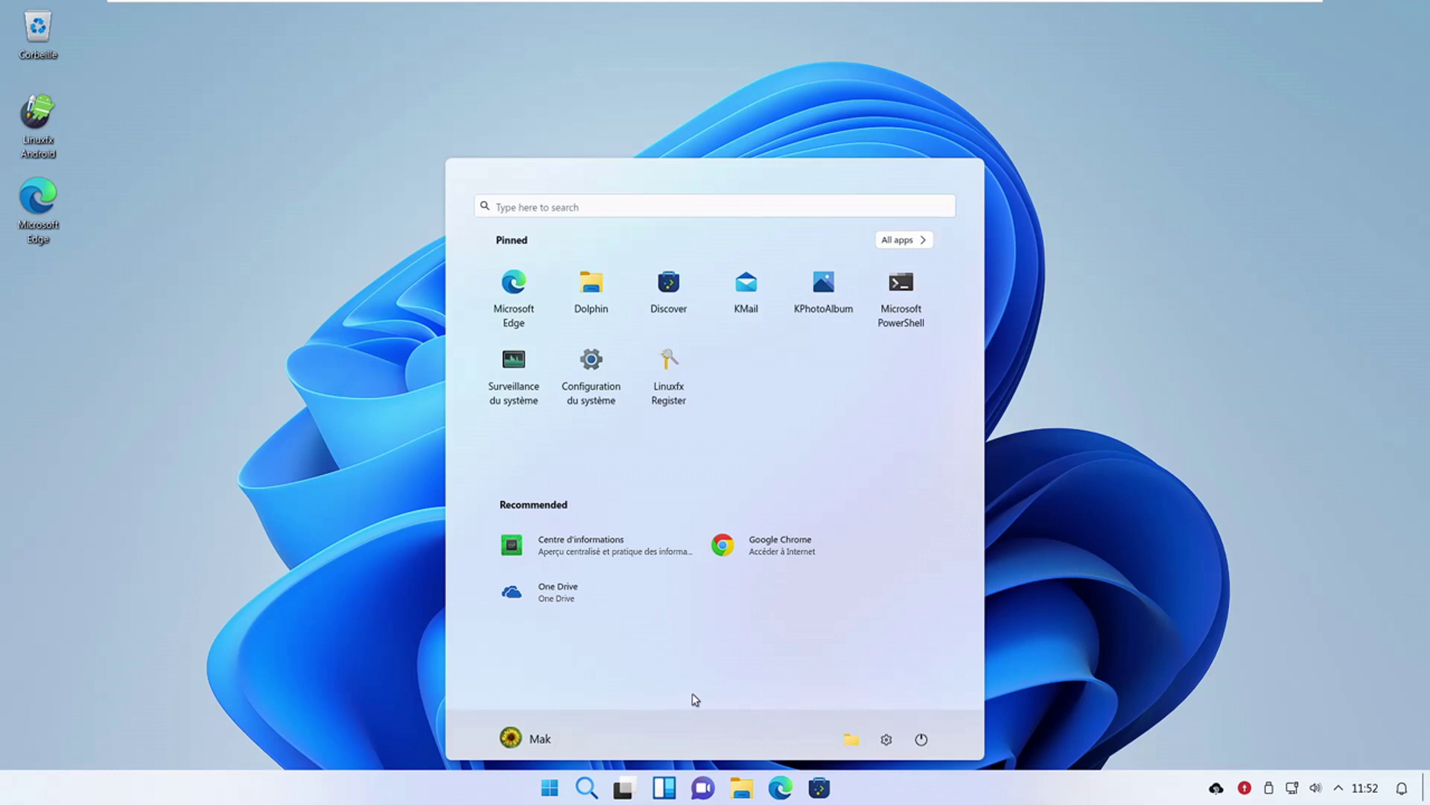
pyautogui.click(887, 740)
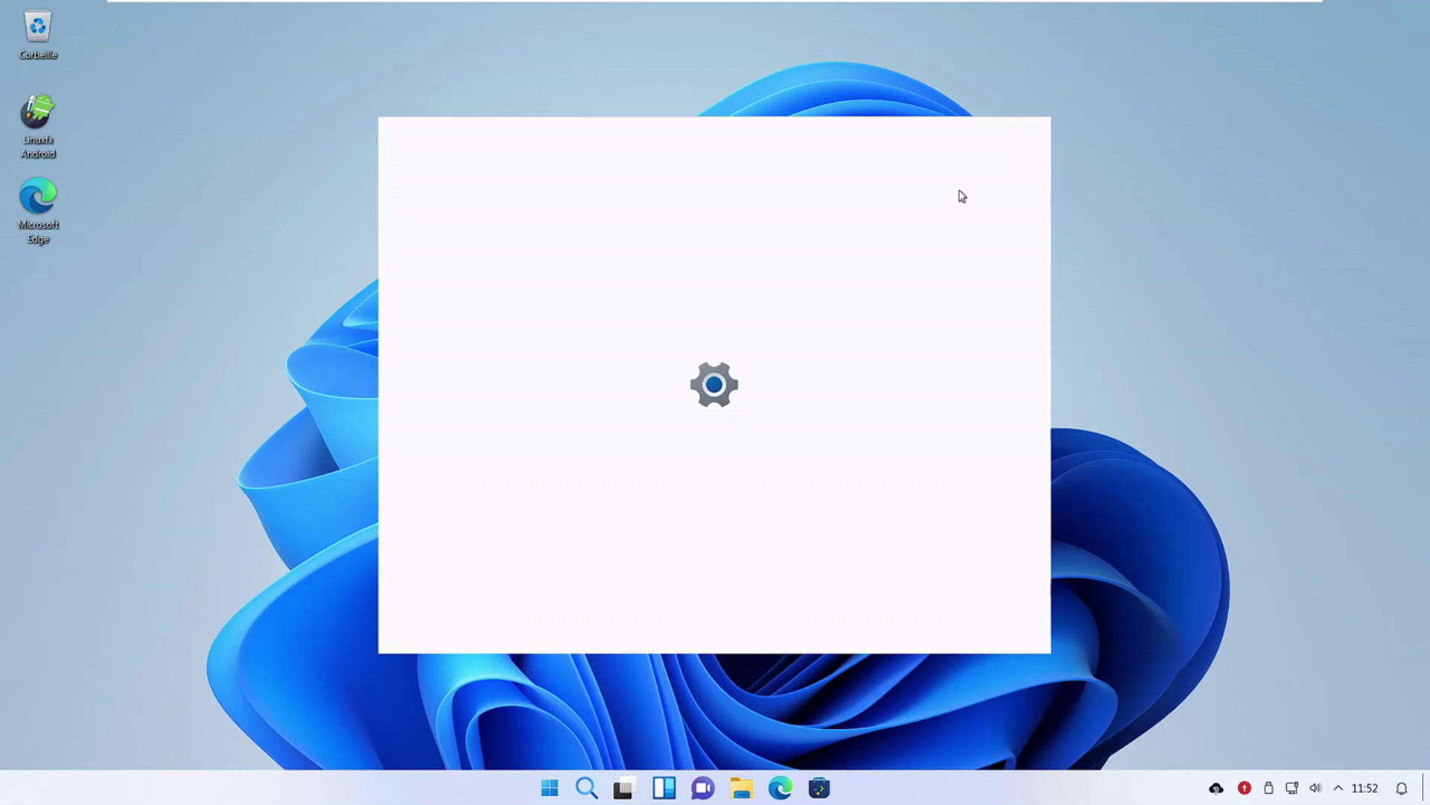
pyautogui.rightClick(550, 791)
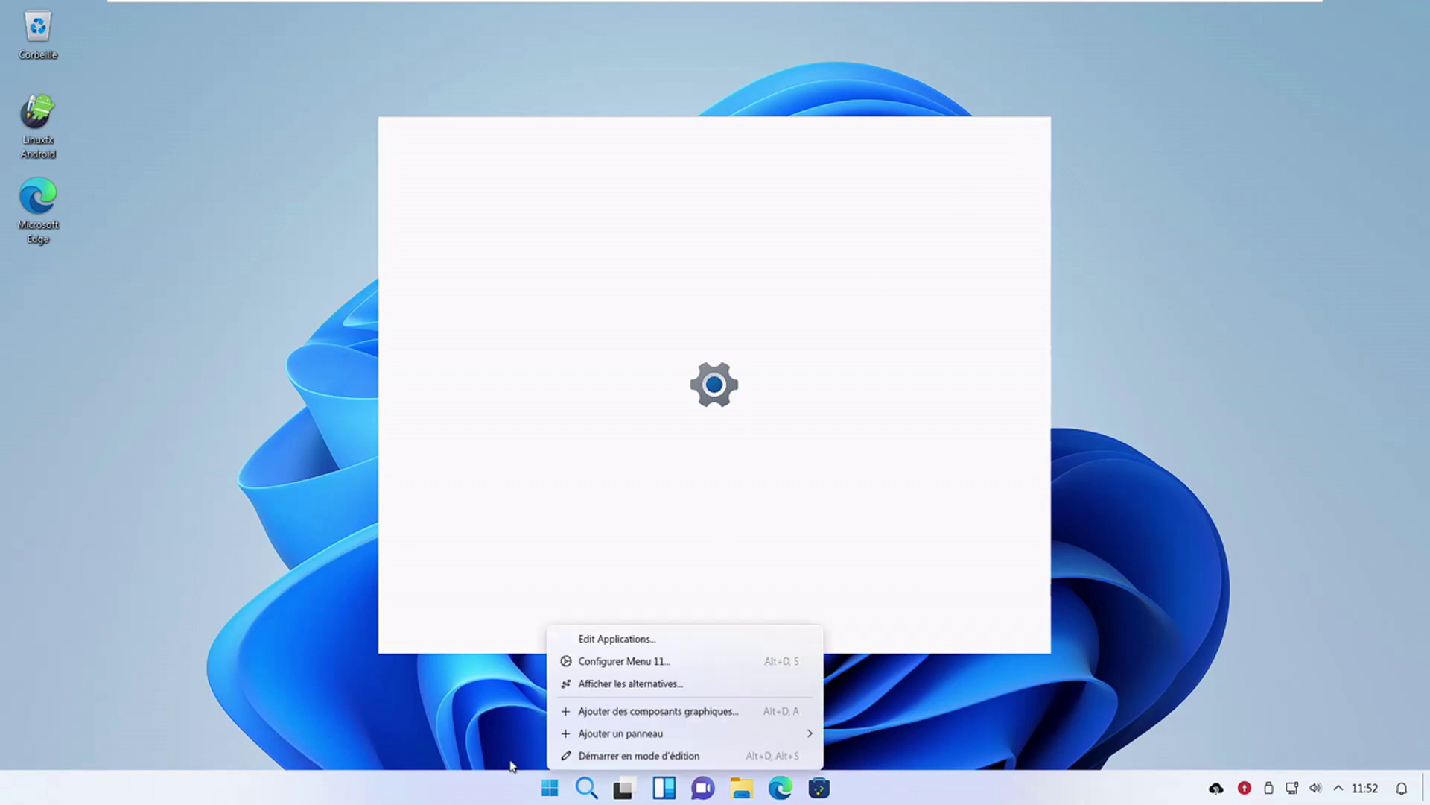
pyautogui.click(481, 720)
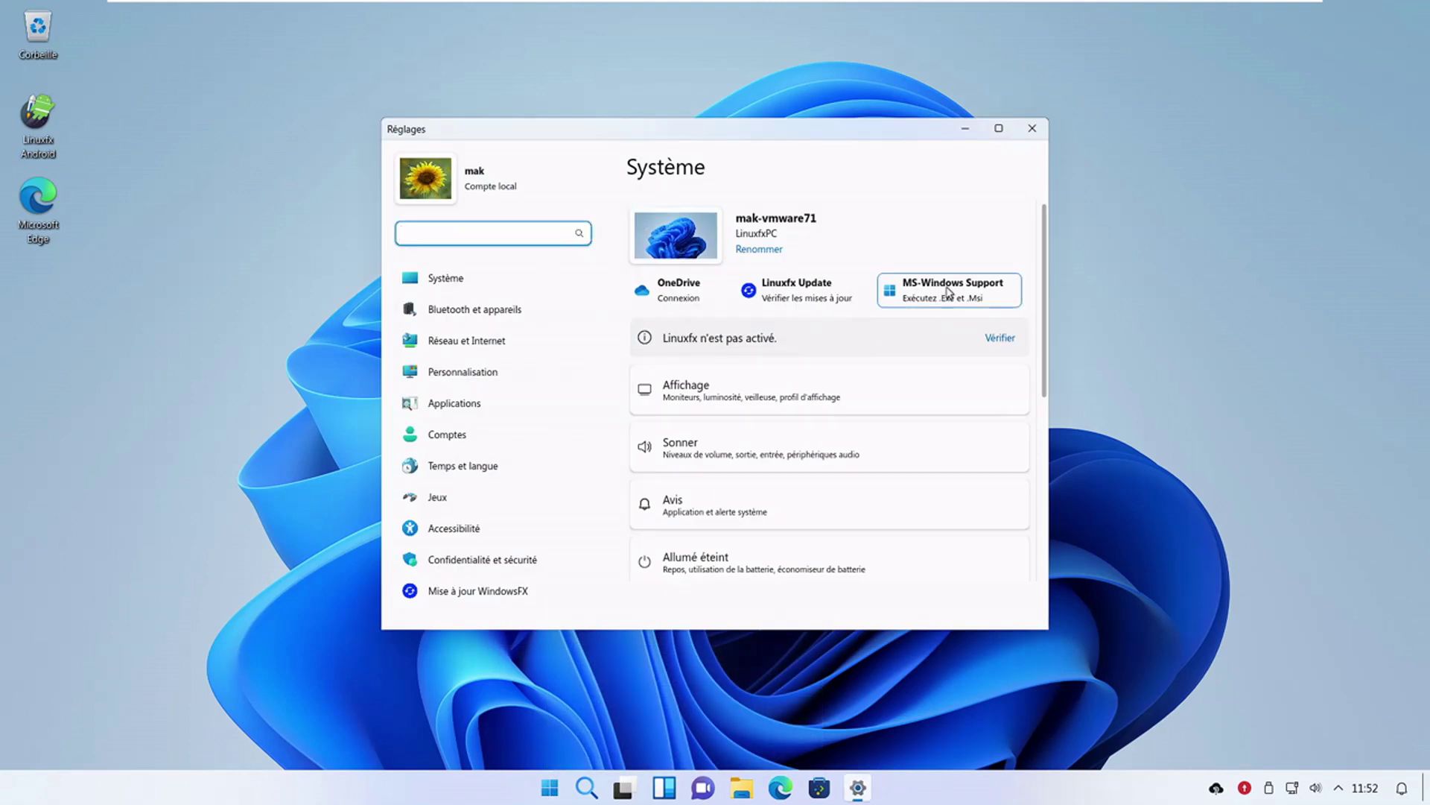
pyautogui.click(1000, 128)
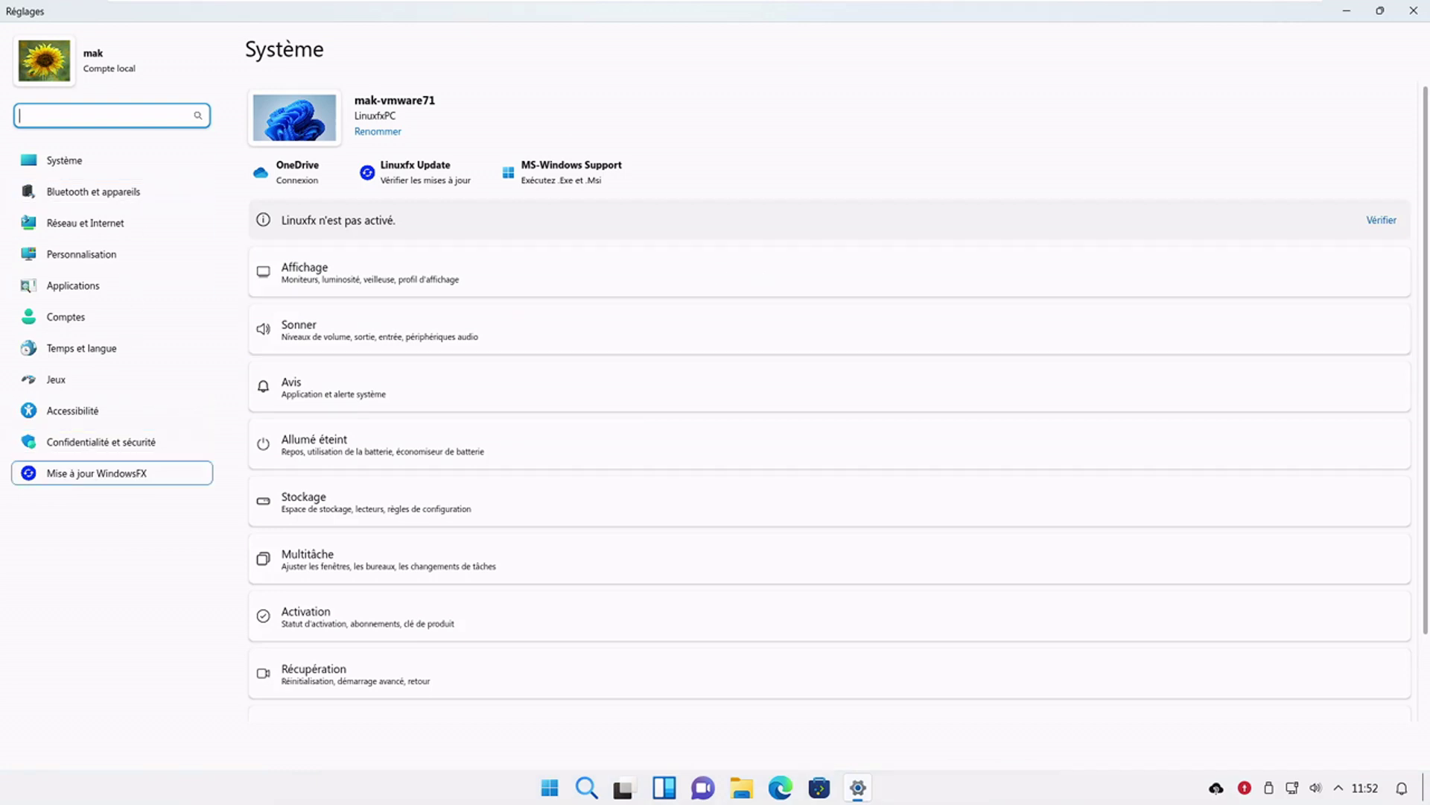
# View the Mise à jour WindowsFX page, and close Réglages by force-closing the control application.
pyautogui.click(132, 477)
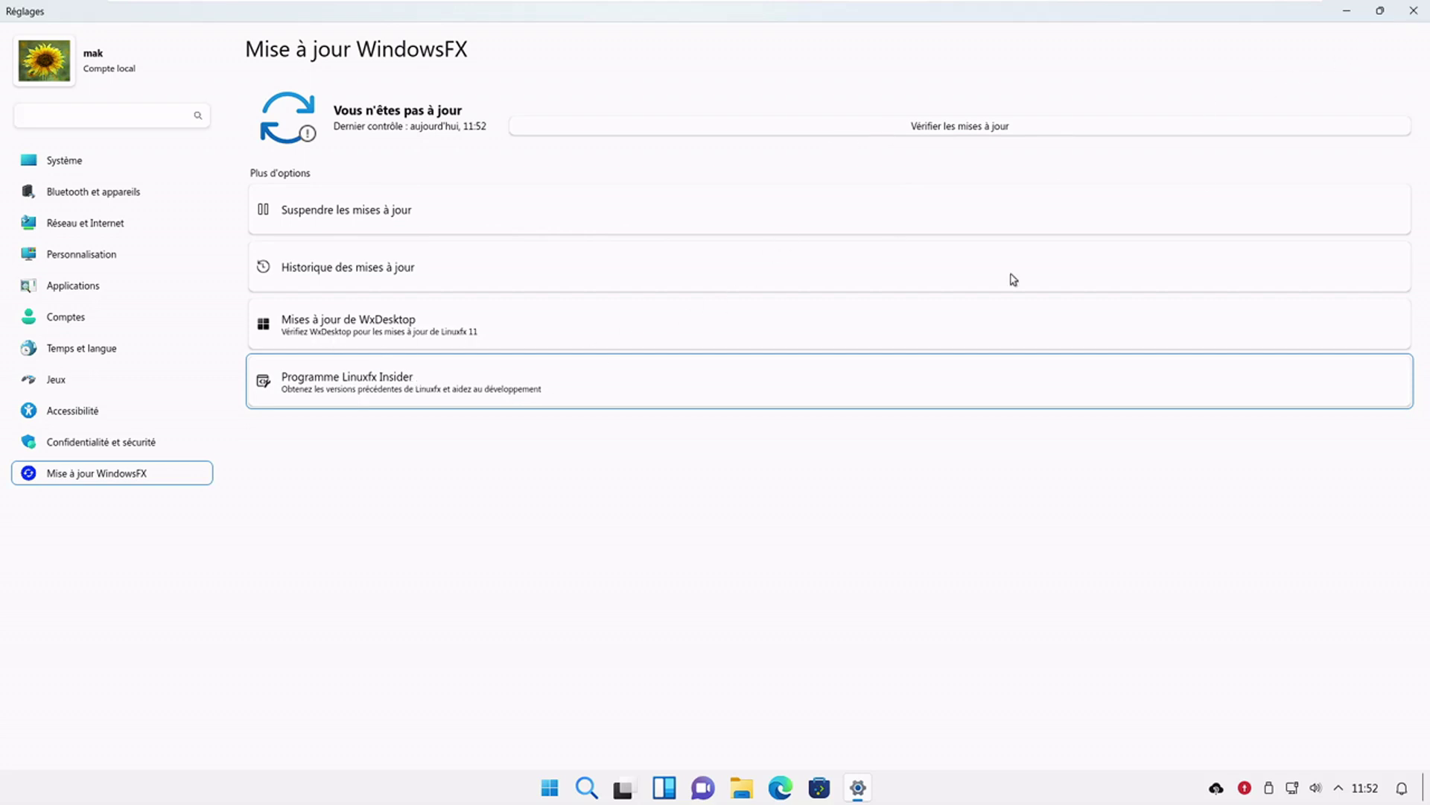
pyautogui.click(1413, 11)
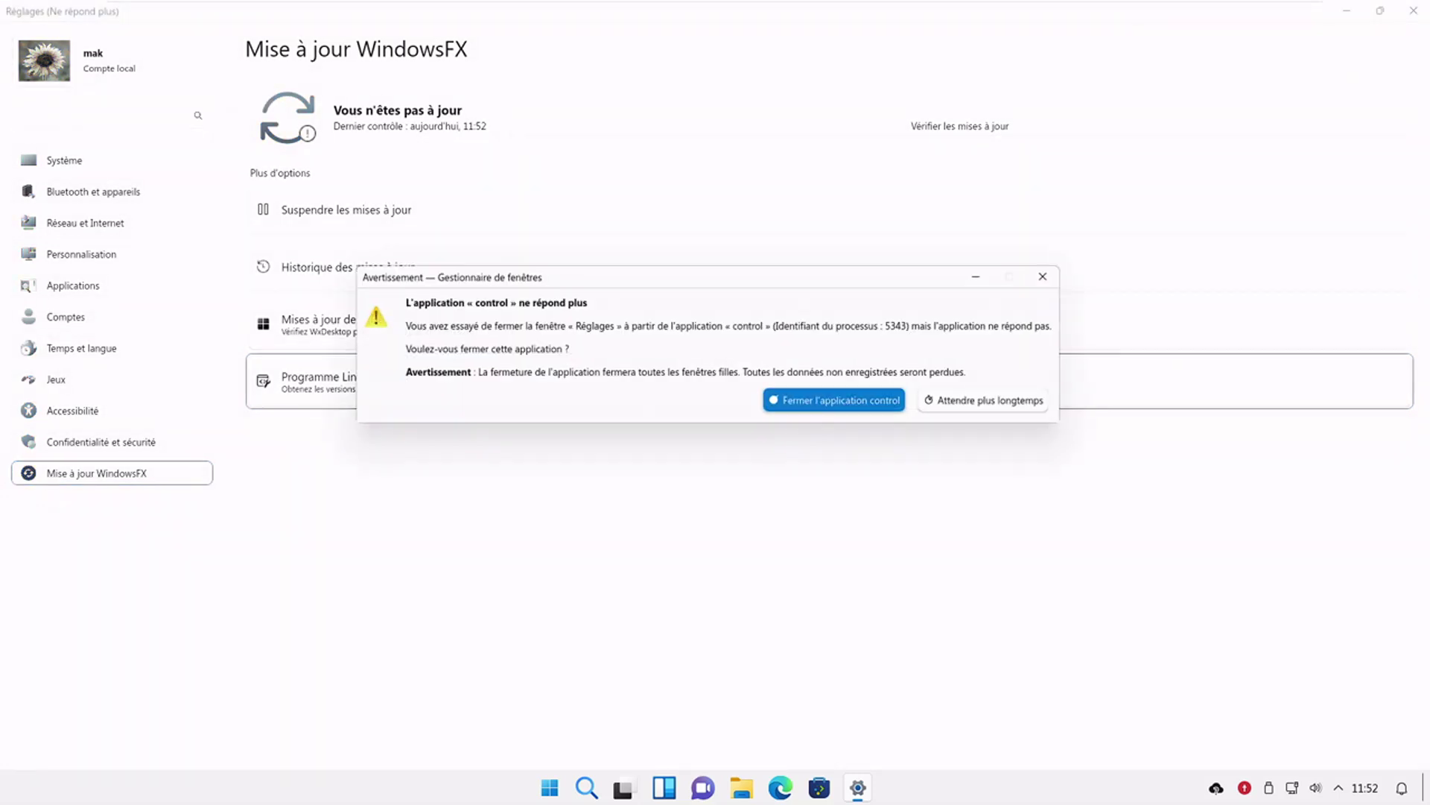
pyautogui.press('Return')
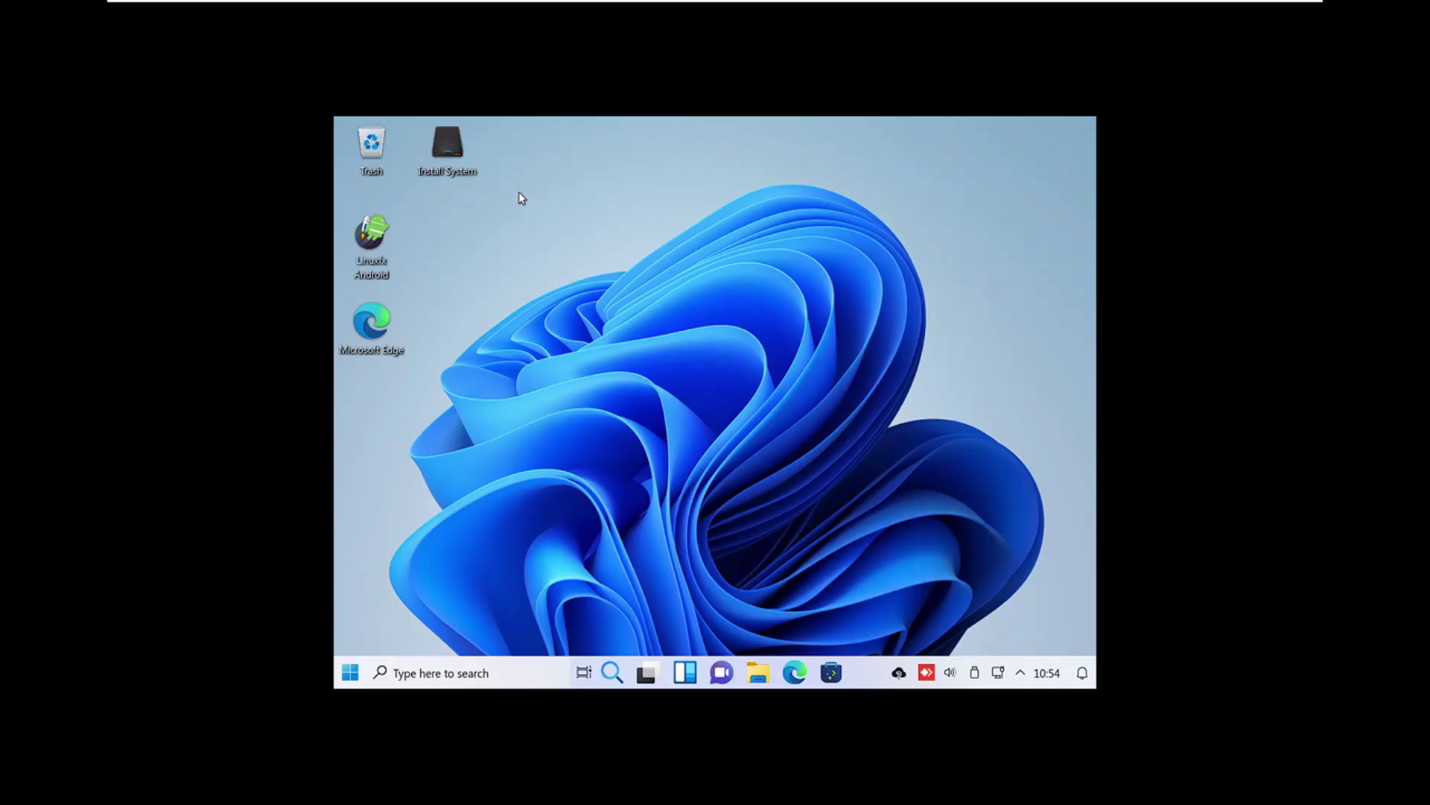
# Launch Install System in the live session, maximize the installer, choose français as its language, and continue to Localisation.
pyautogui.doubleClick(444, 153)
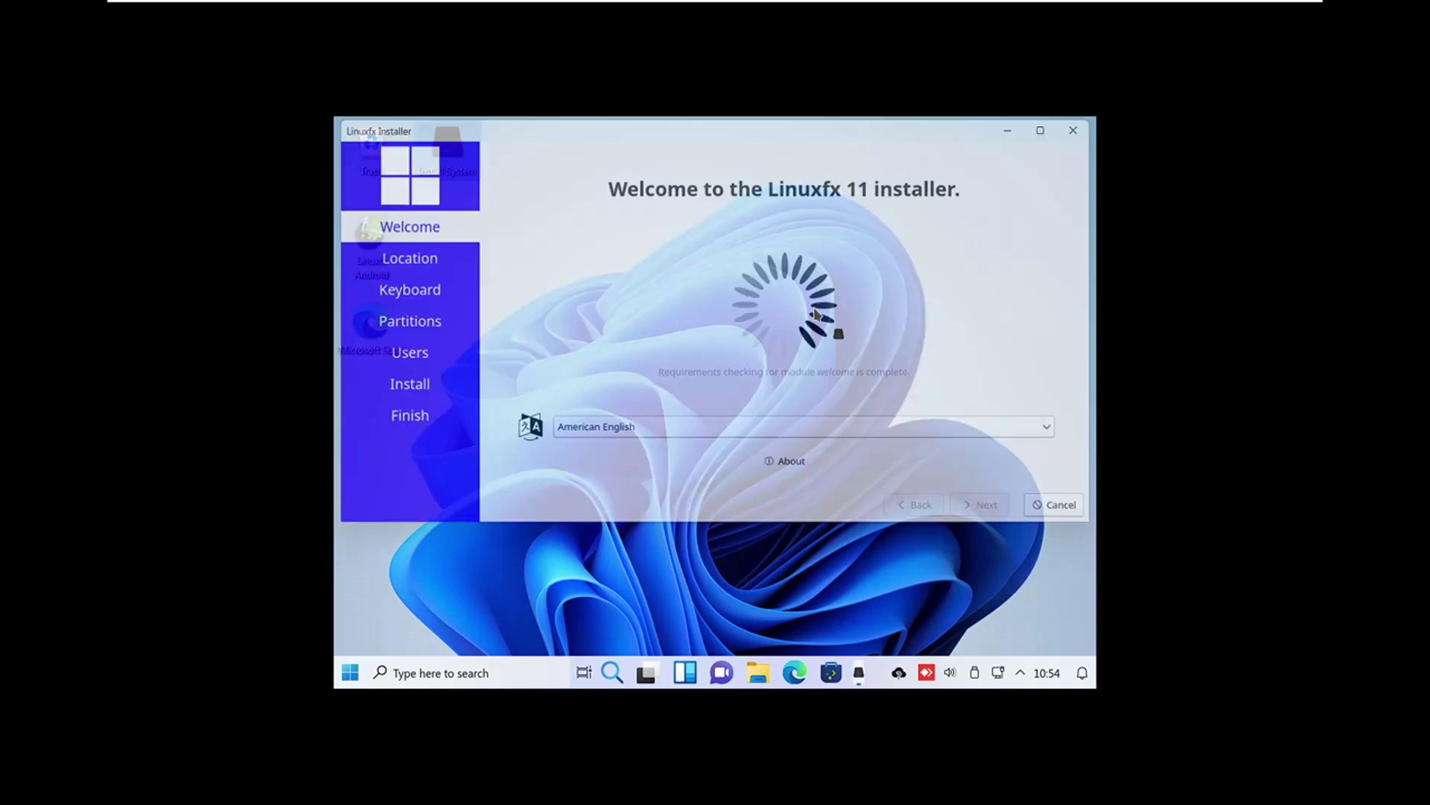
pyautogui.click(1046, 127)
pyautogui.click(755, 560)
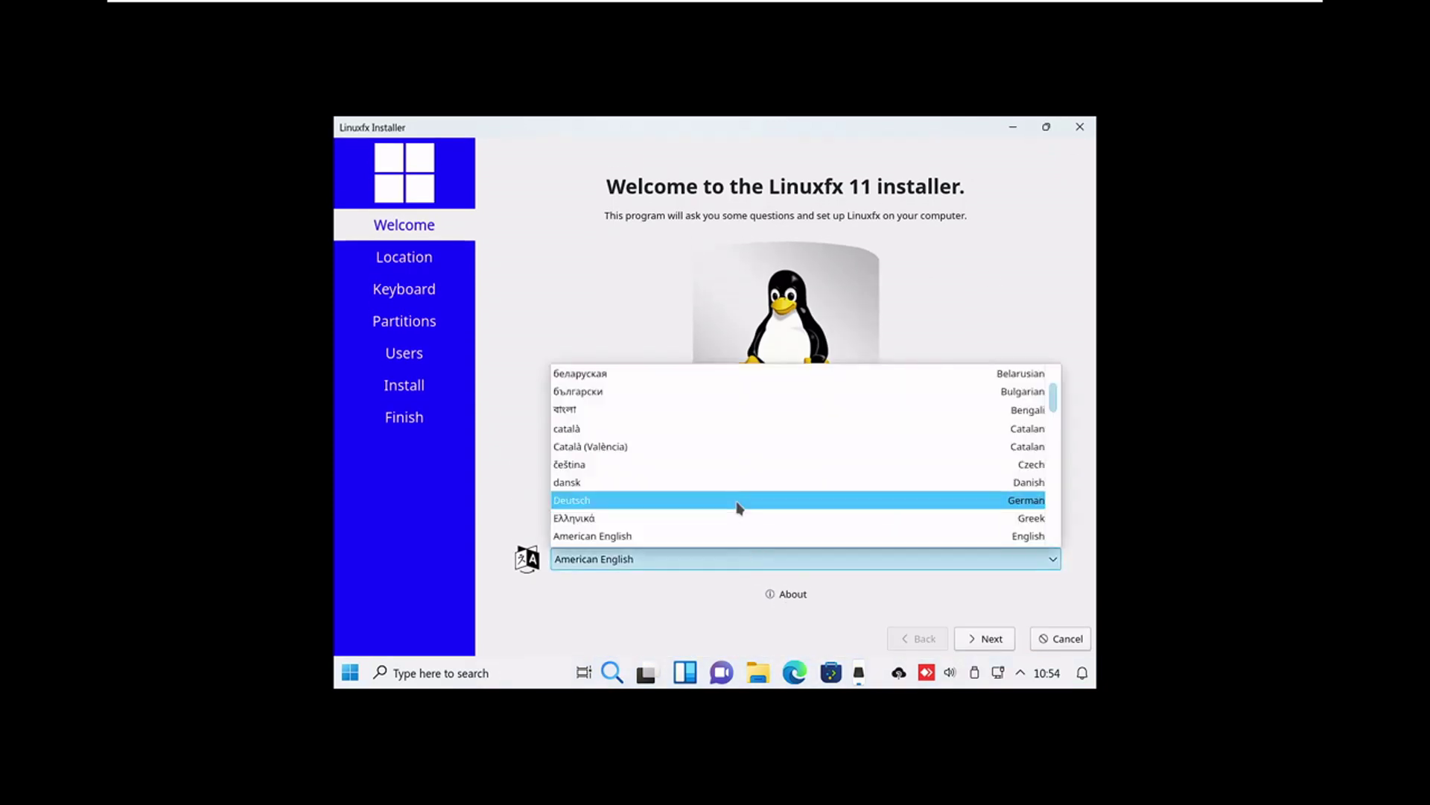
pyautogui.scroll(-3, 734, 503)
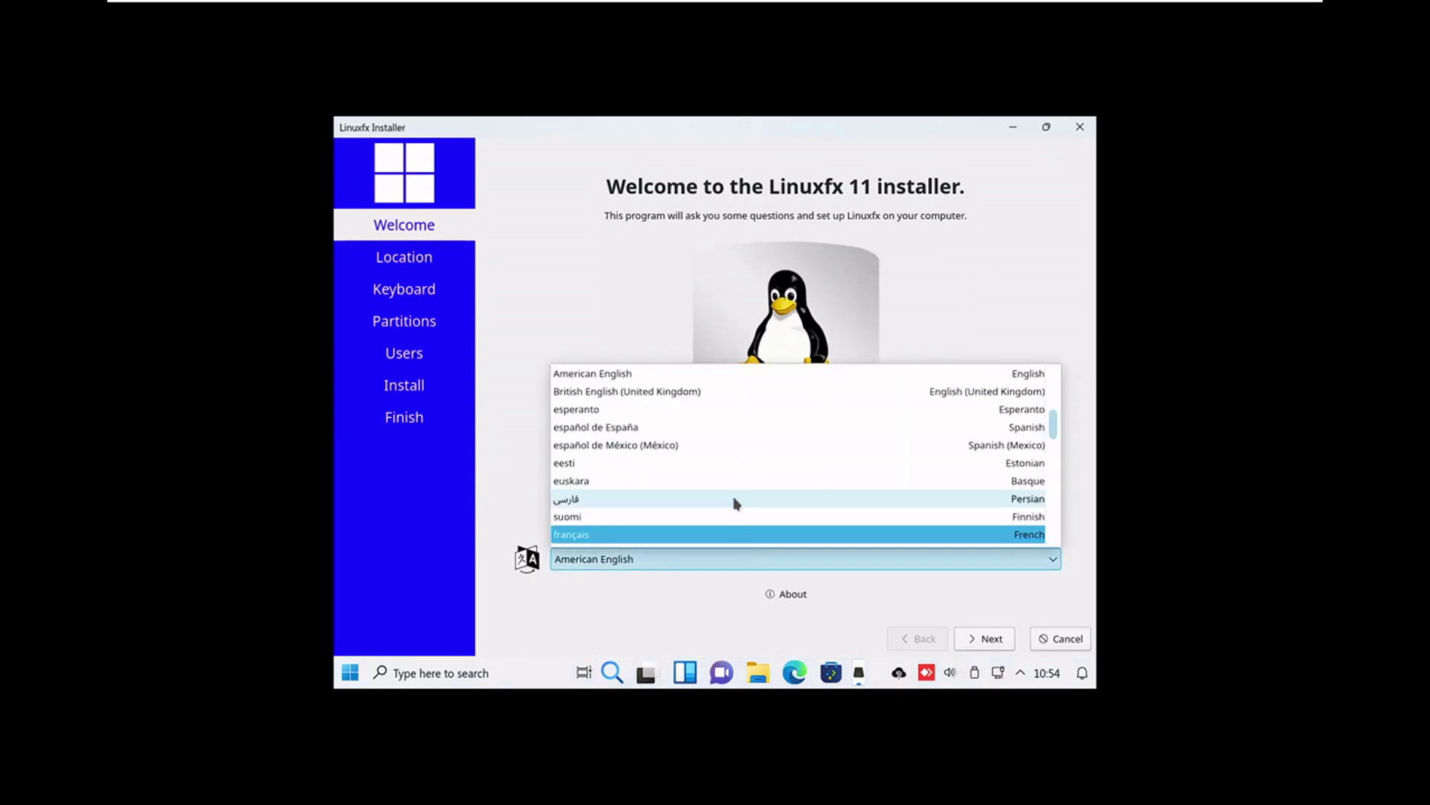
pyautogui.click(722, 535)
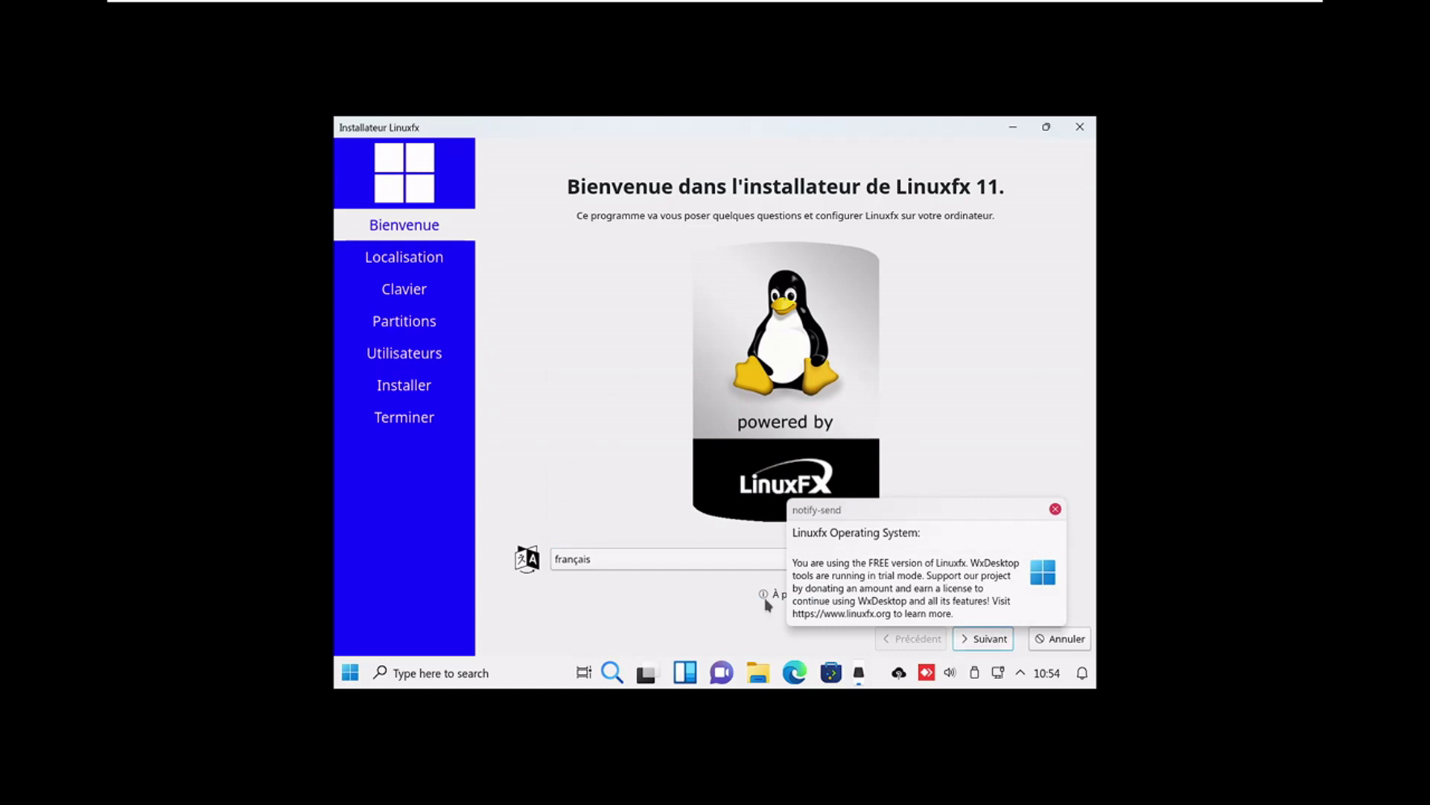
pyautogui.click(985, 639)
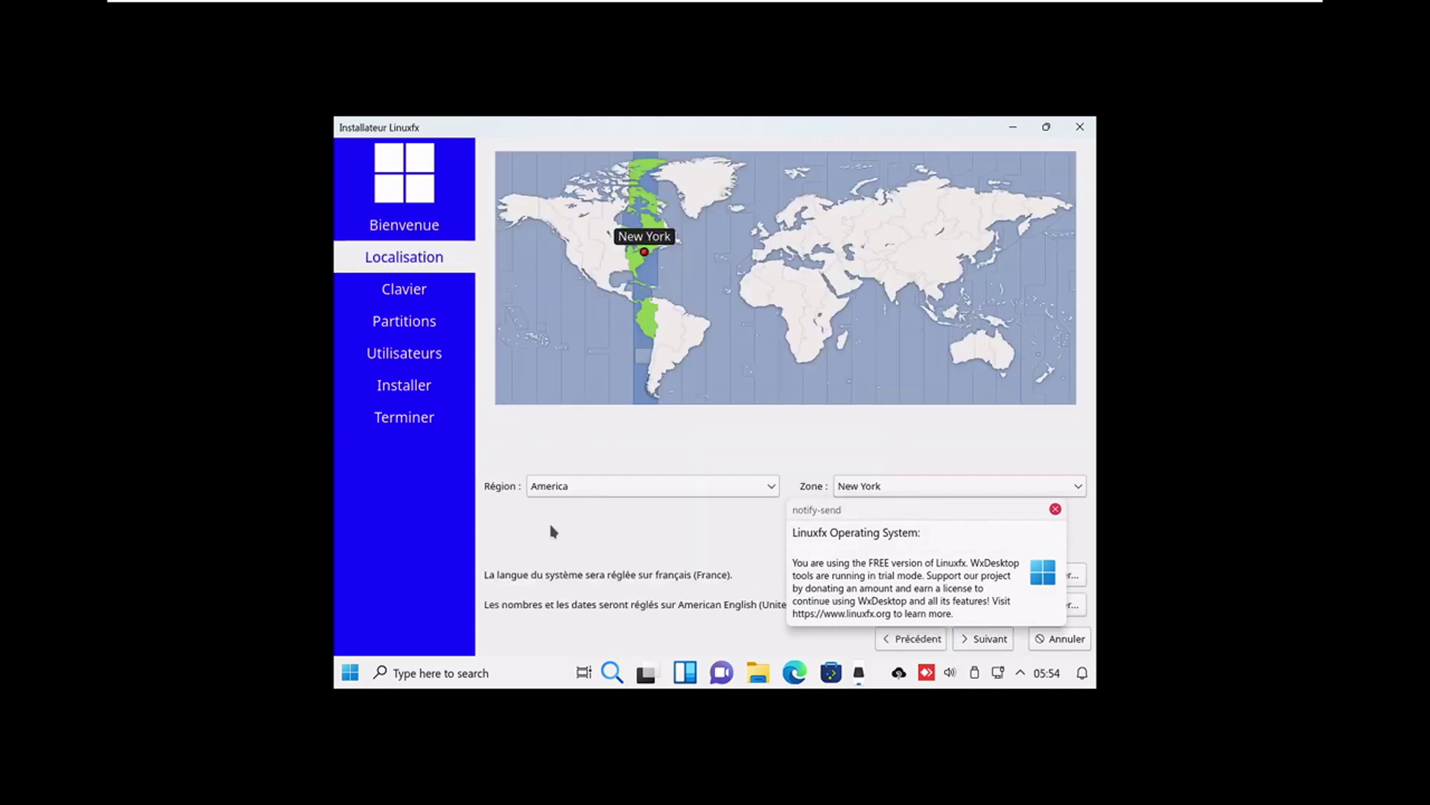
# Dismiss the notification, set the region to Europe and the zone to Paris, and continue to the keyboard page.
pyautogui.click(1052, 509)
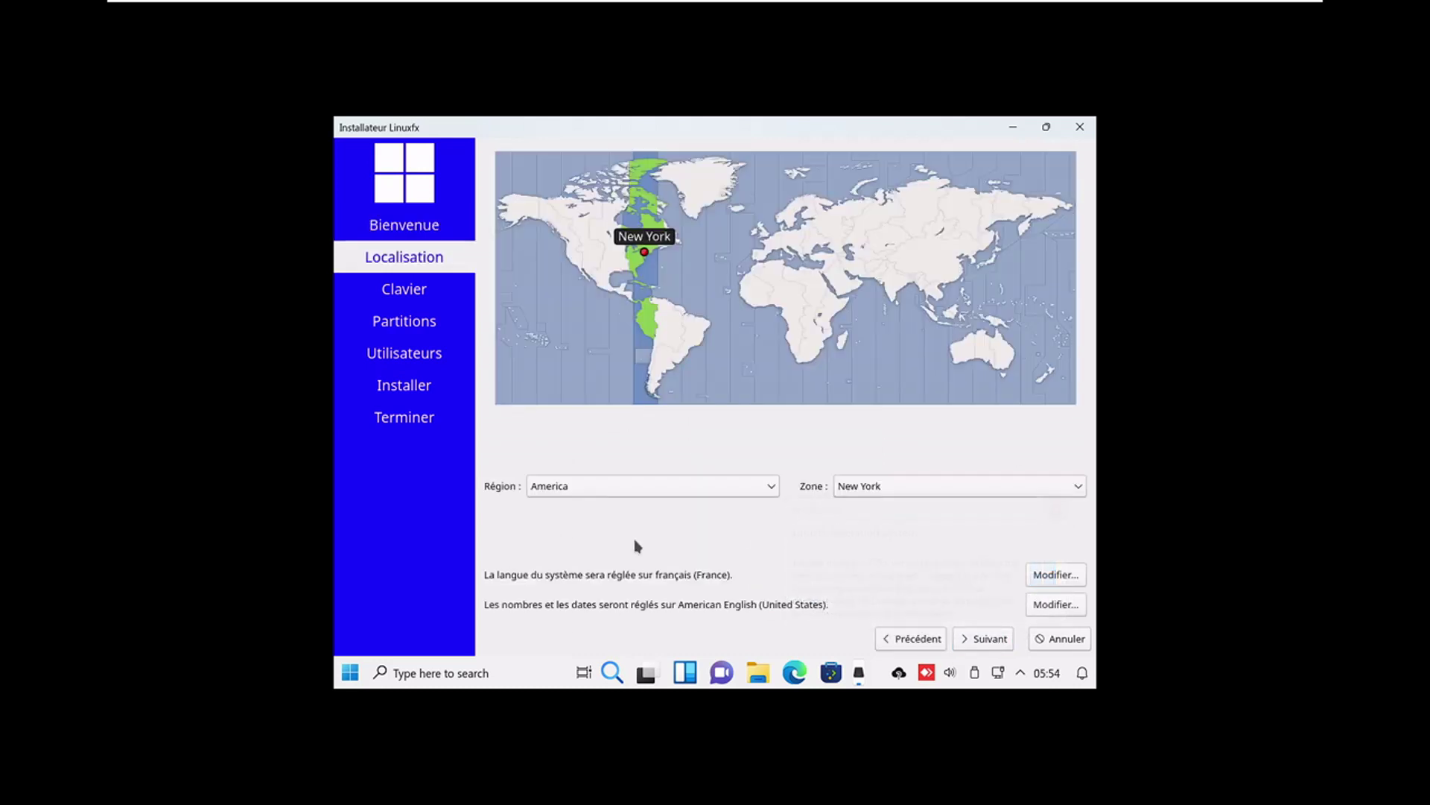
pyautogui.click(642, 494)
pyautogui.press('e')
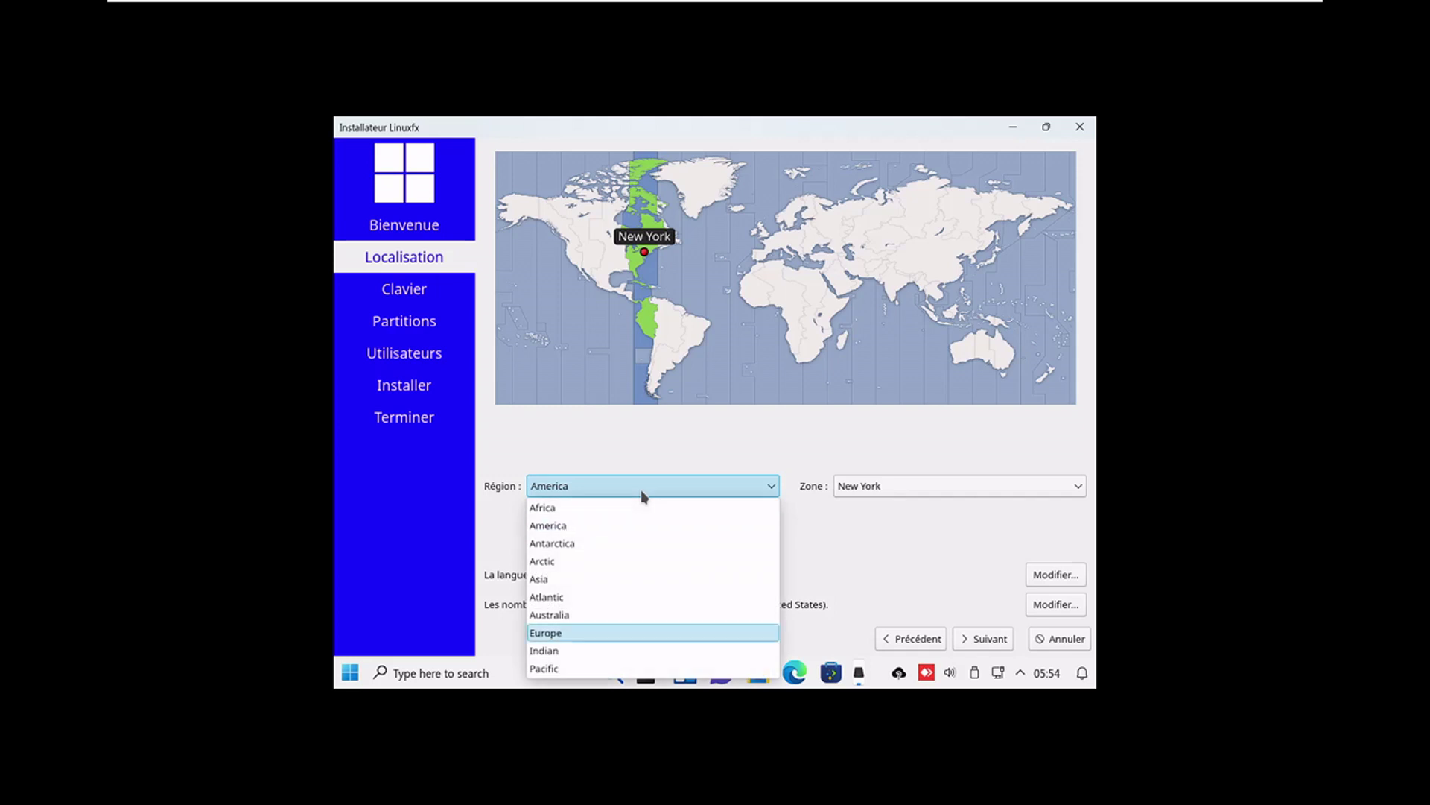
pyautogui.click(602, 635)
pyautogui.click(952, 492)
pyautogui.press('p')
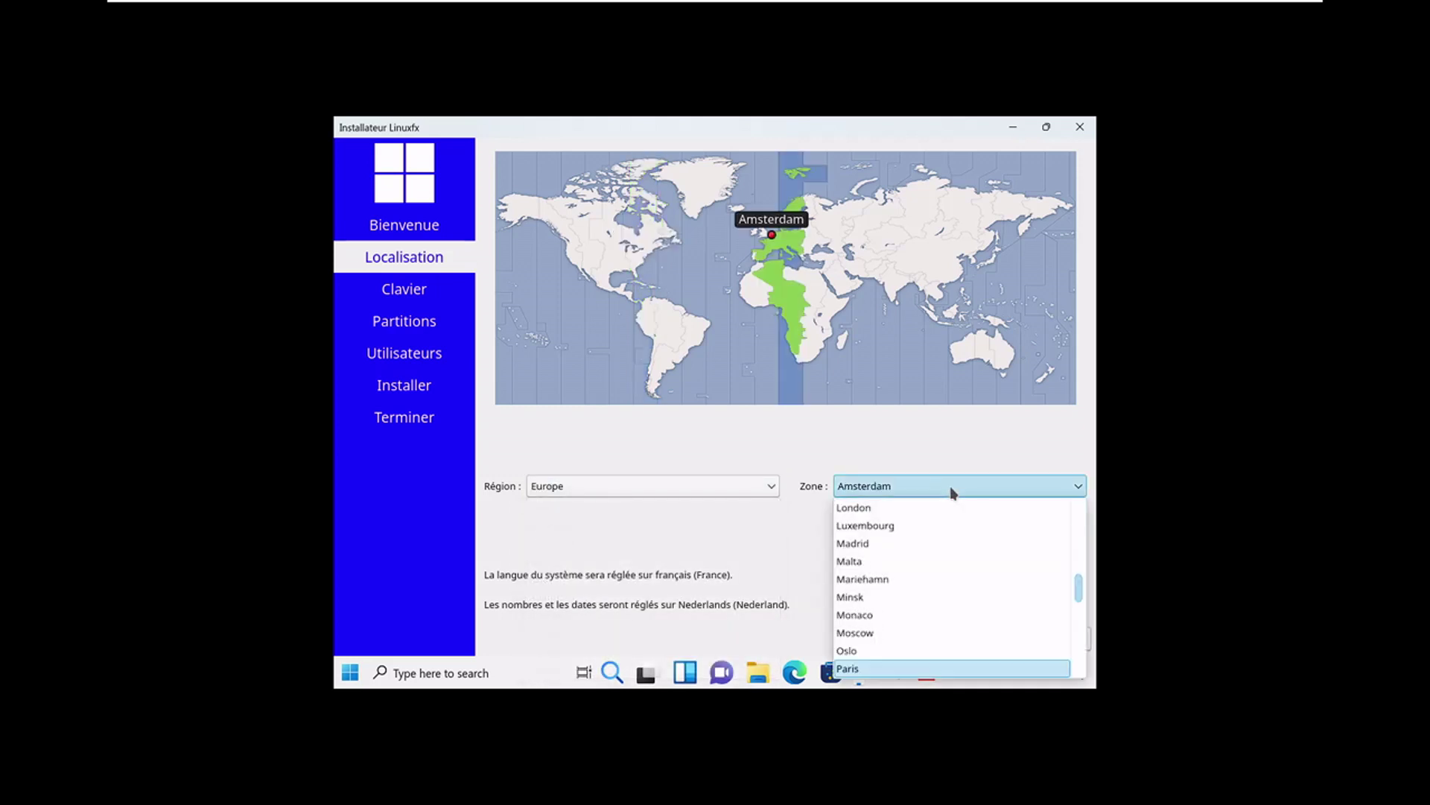
pyautogui.click(905, 668)
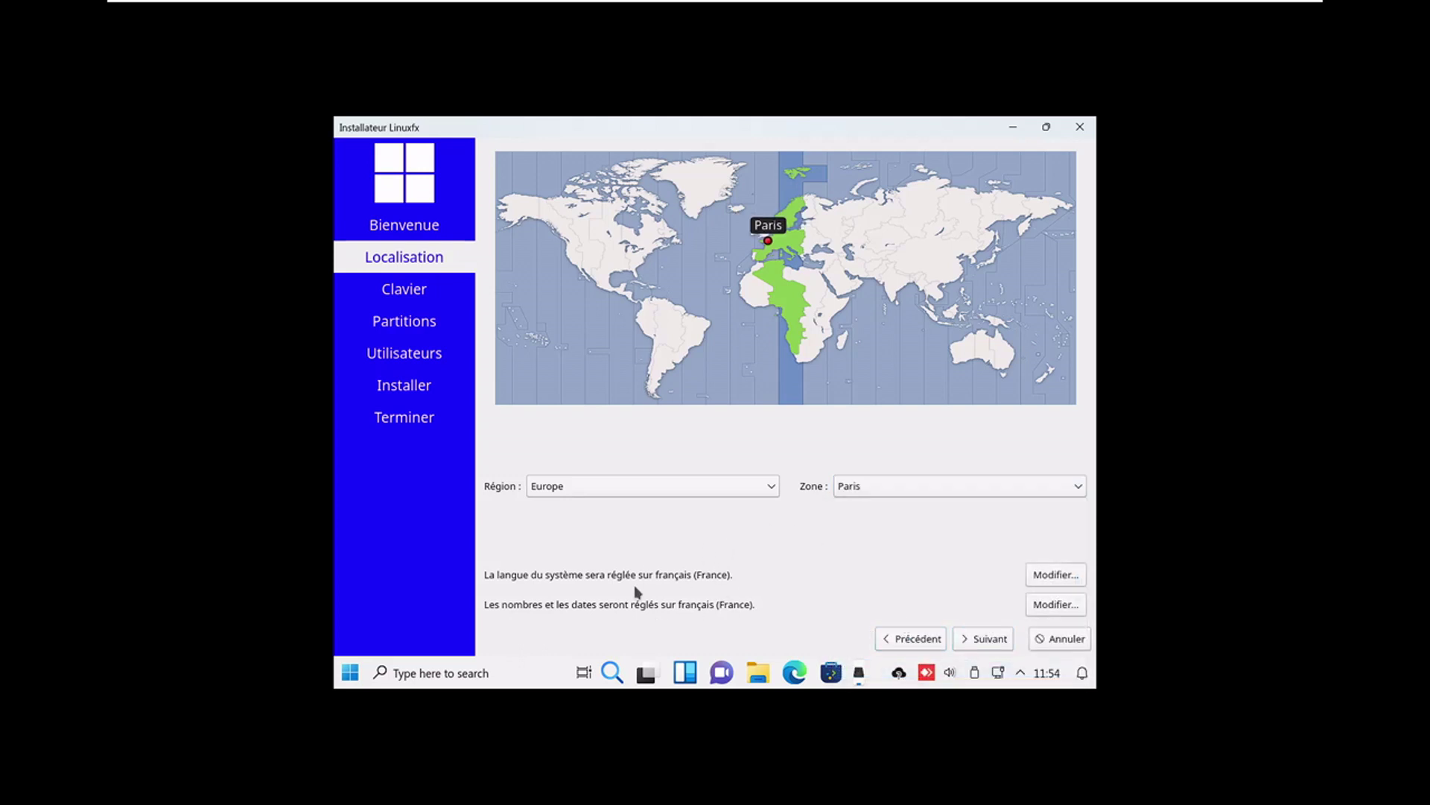
pyautogui.click(976, 642)
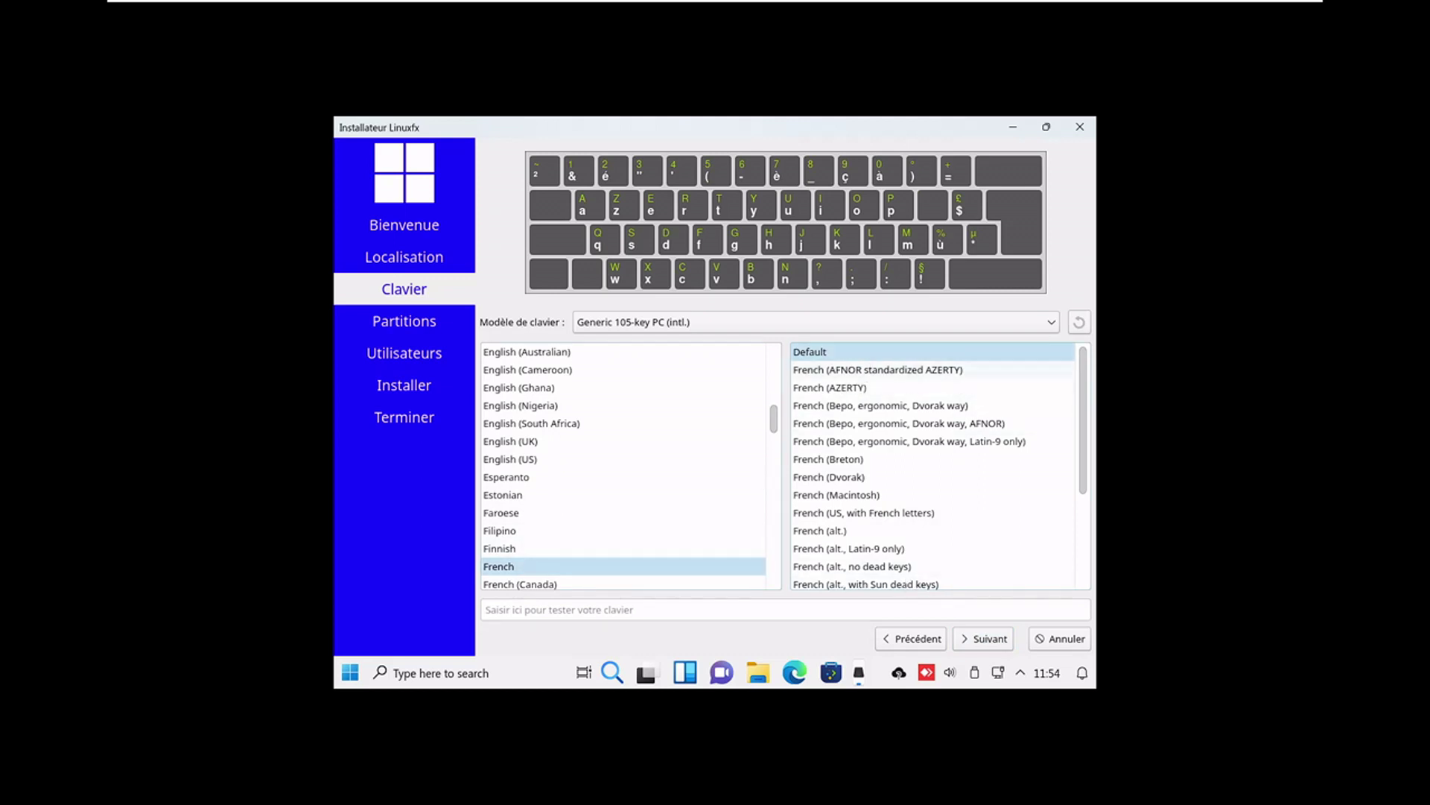
# Accept the French default keyboard layout, choose Effacer le disque for the partitioning, and continue to Utilisateurs.
pyautogui.click(989, 639)
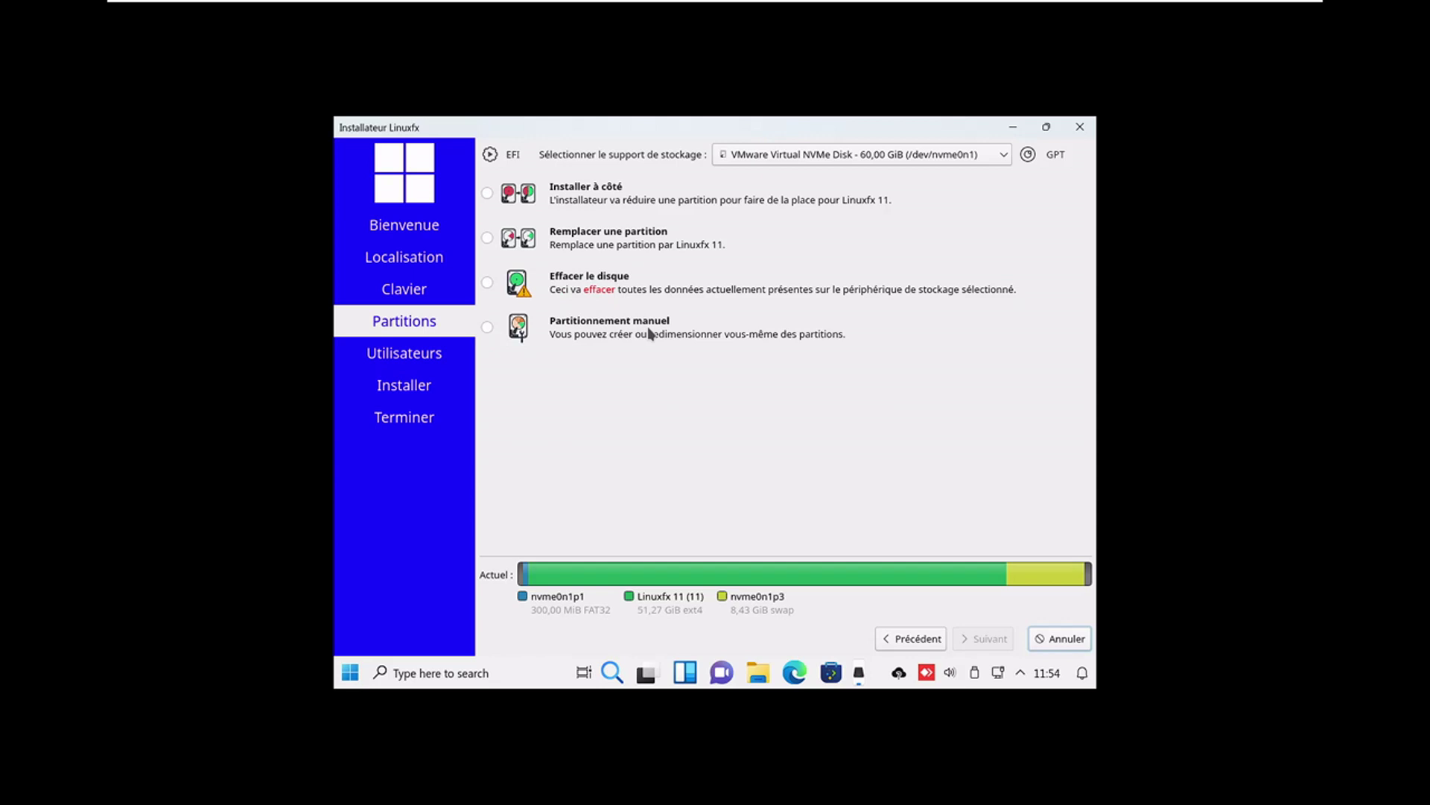
pyautogui.click(609, 280)
pyautogui.click(974, 634)
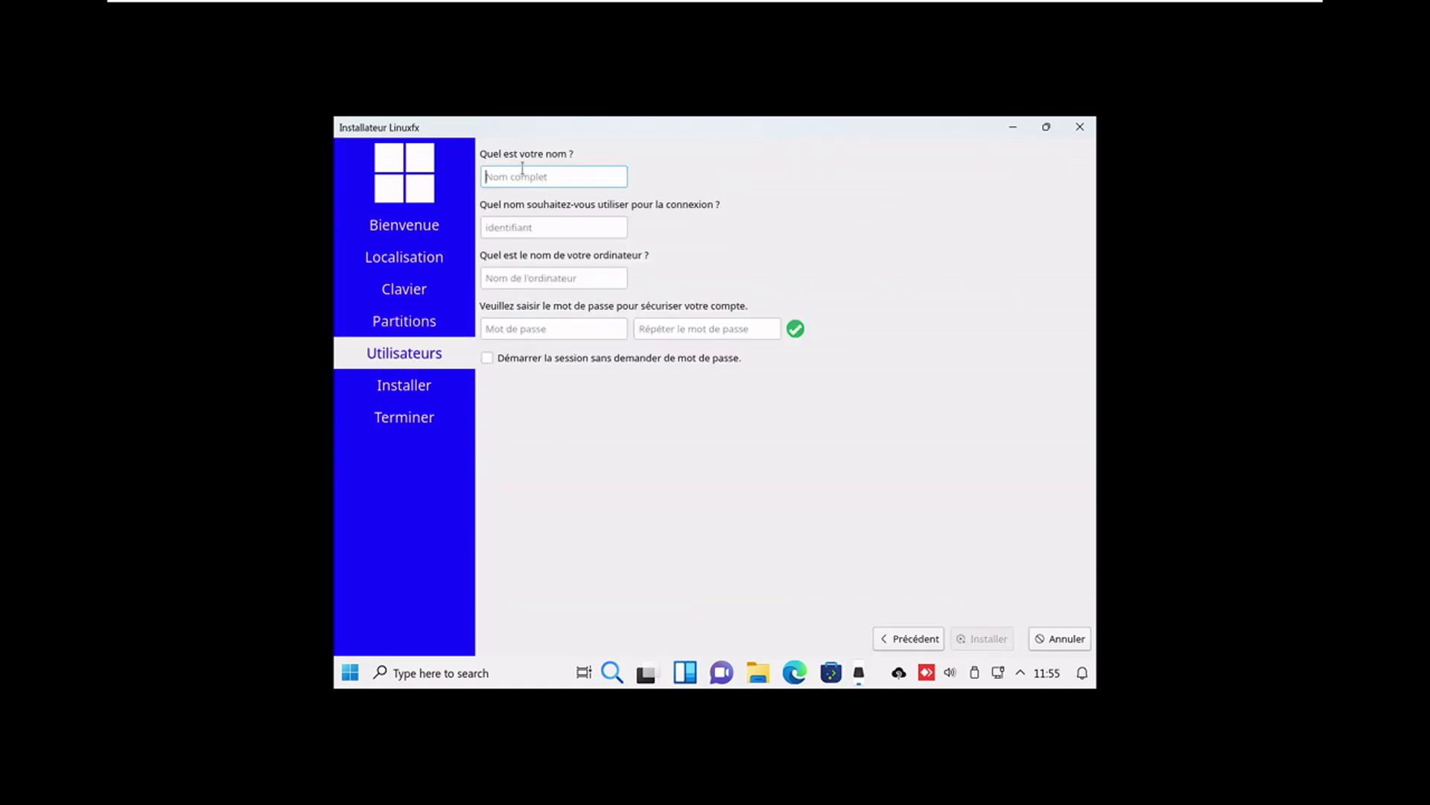
# Enter the user's name, fill in and repeat the account password, and start the installation.
pyautogui.write('Mak')
pyautogui.click(542, 328)
pyautogui.write('m')
pyautogui.press('Tab')
pyautogui.write('m')
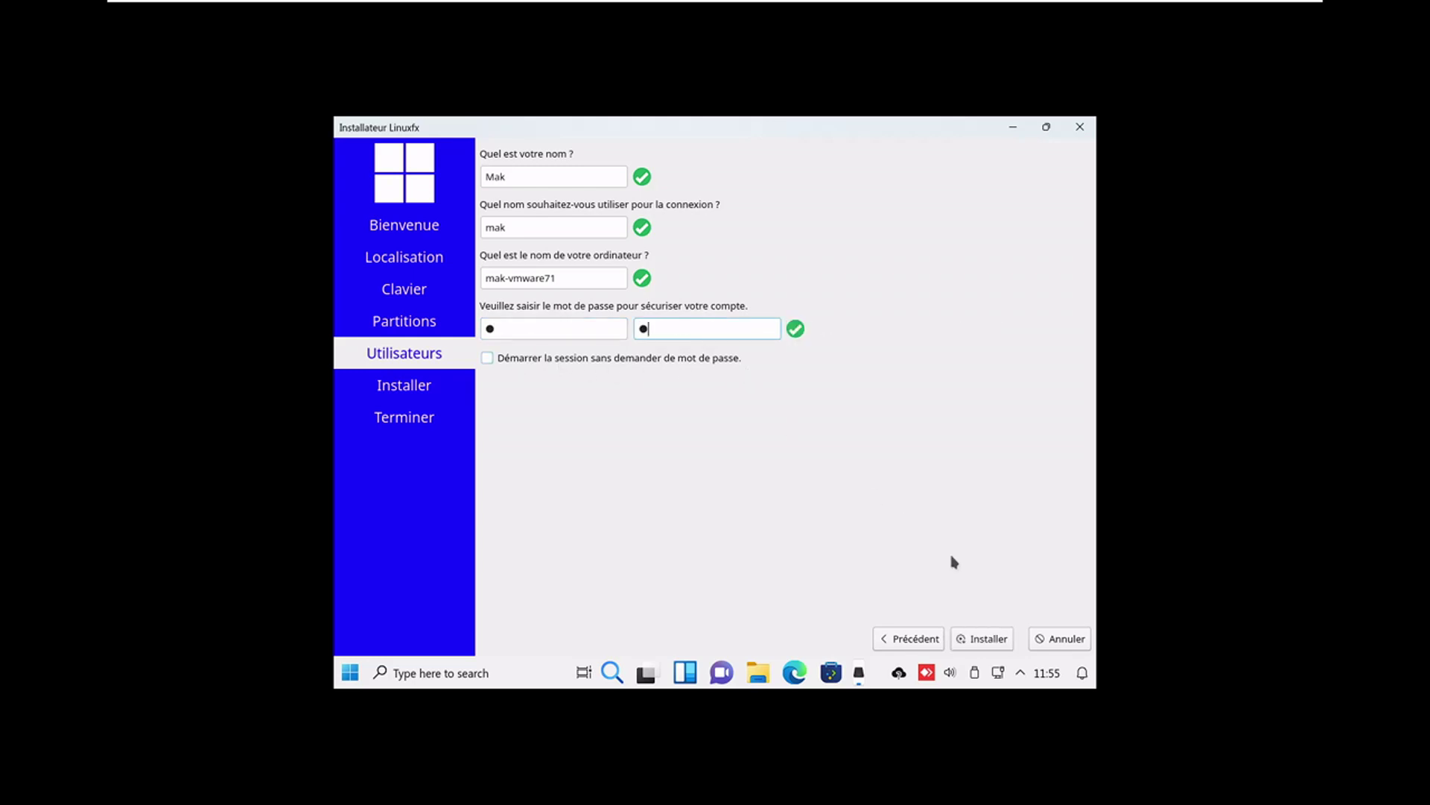
pyautogui.click(983, 638)
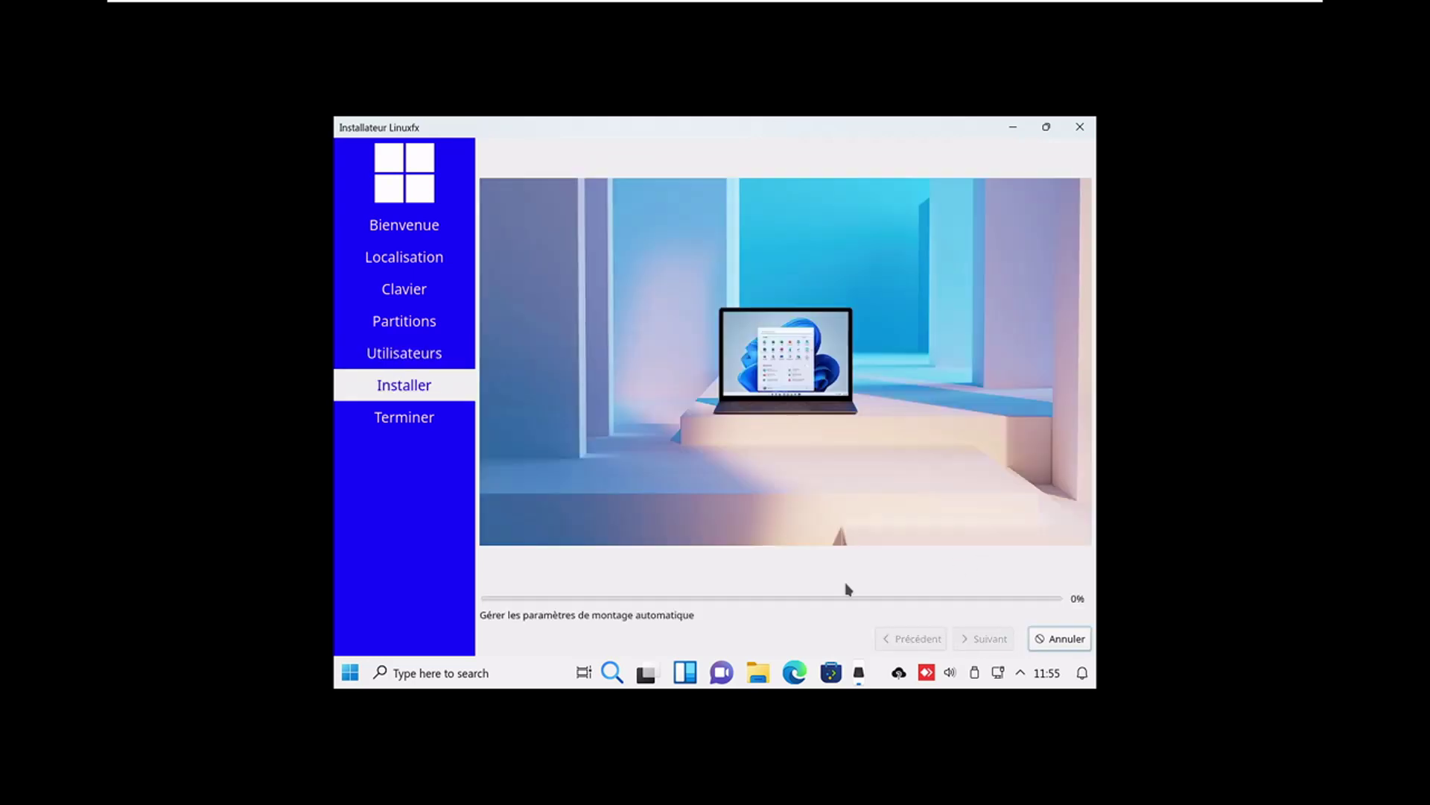